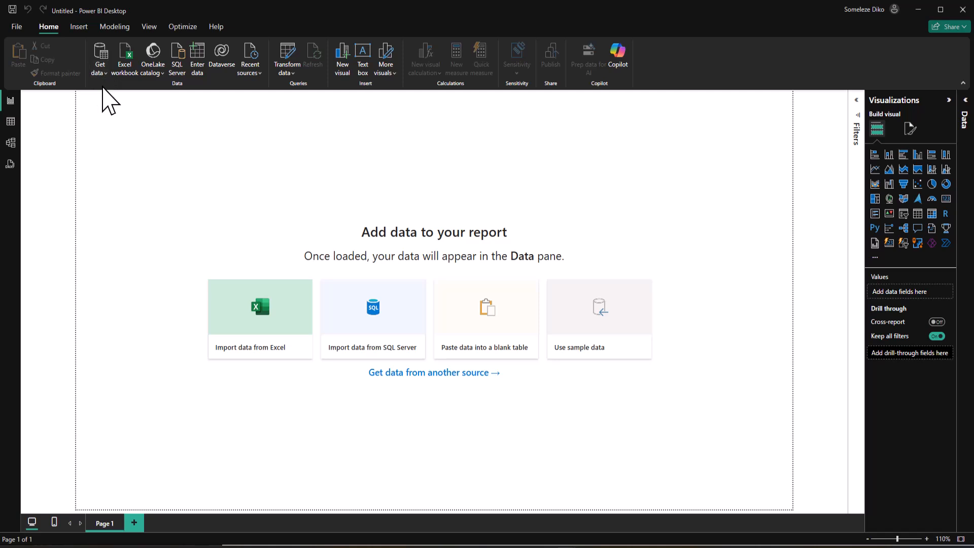
Import the exported_sales CSV file and open its data for transformation in Power Query Editor.
left_click(104, 75)
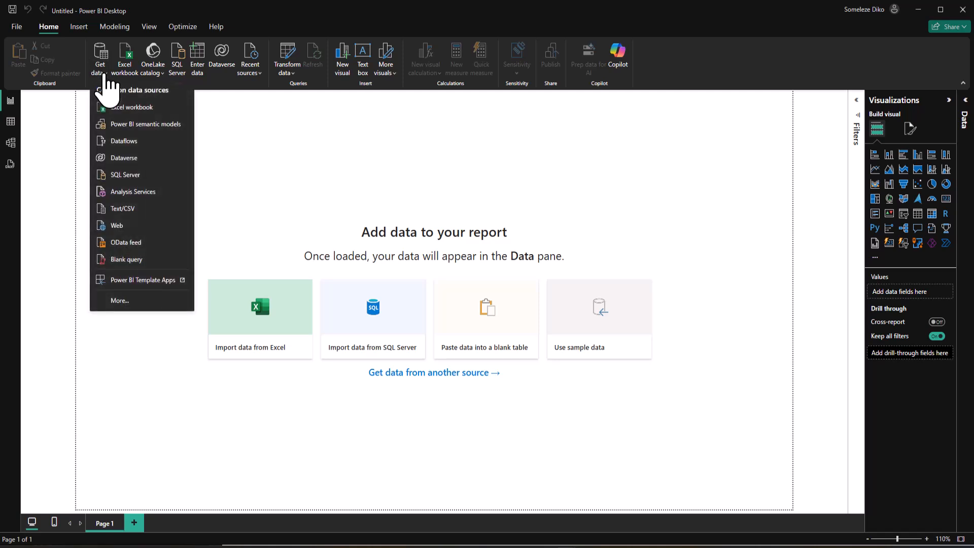
left_click(135, 212)
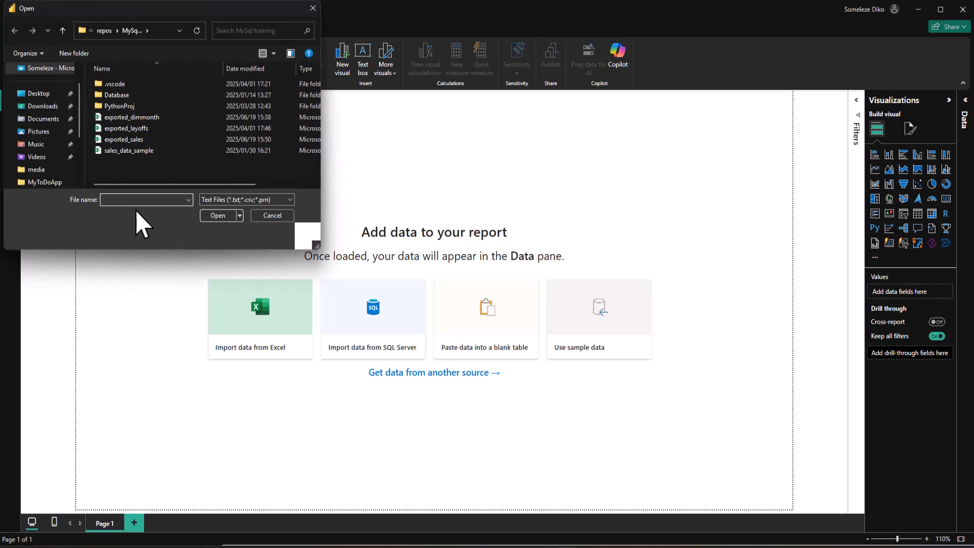
left_click(135, 140)
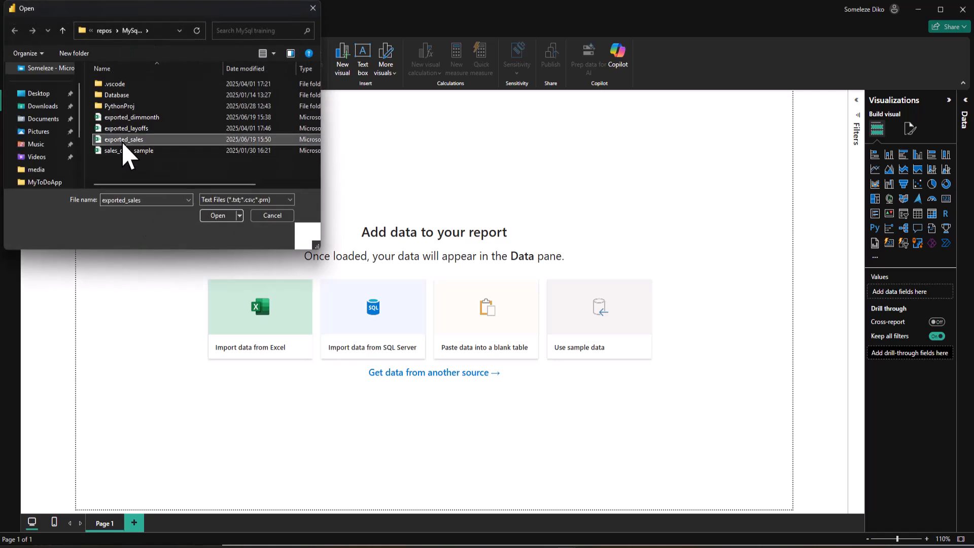
left_click(218, 216)
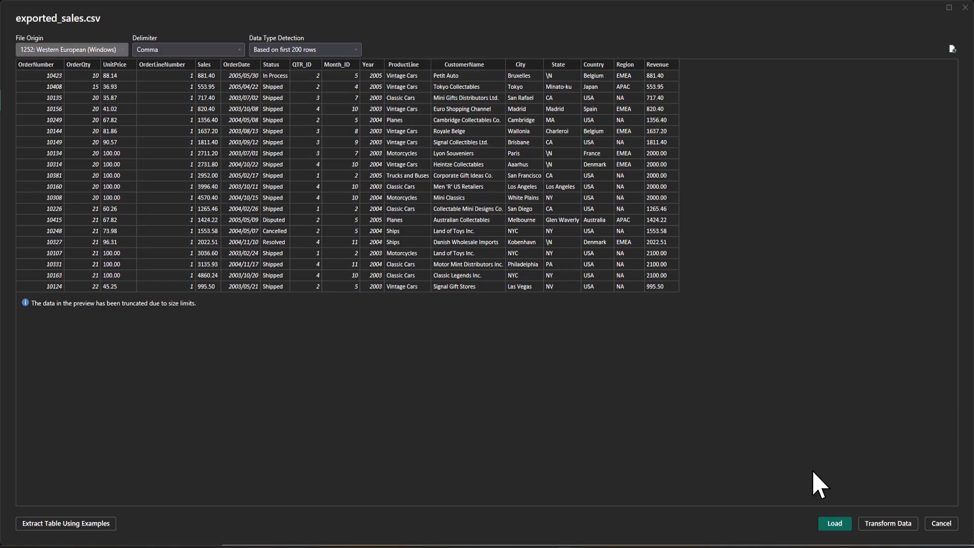
left_click(876, 525)
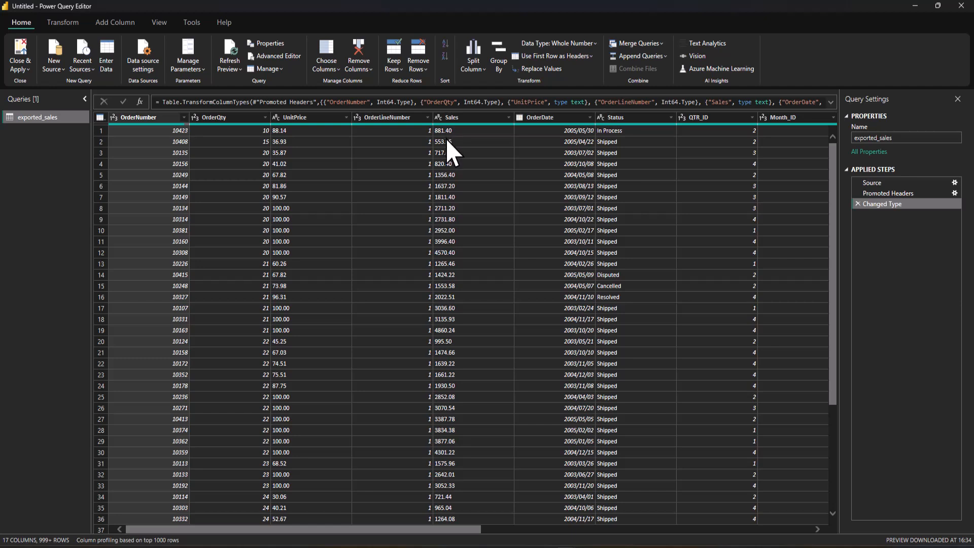
left_click(508, 118)
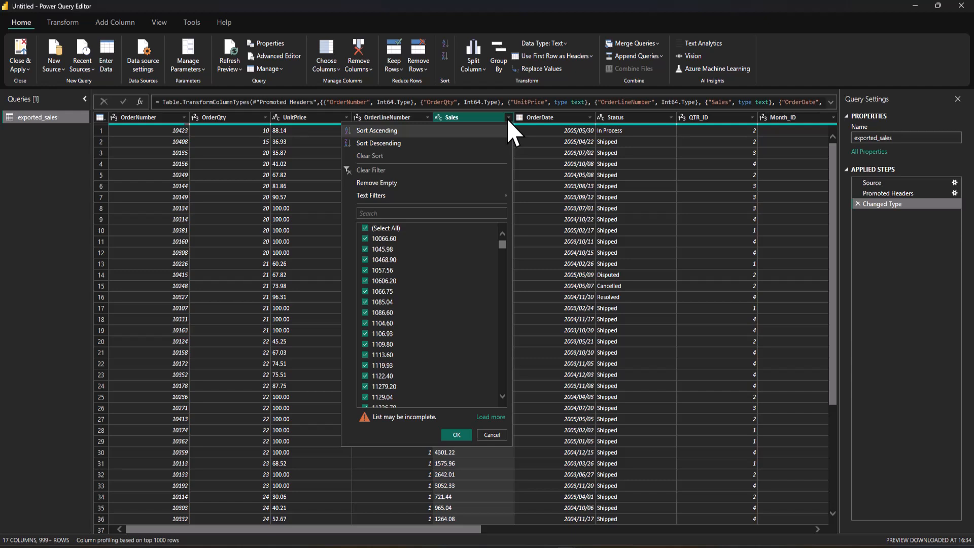
left_click(507, 120)
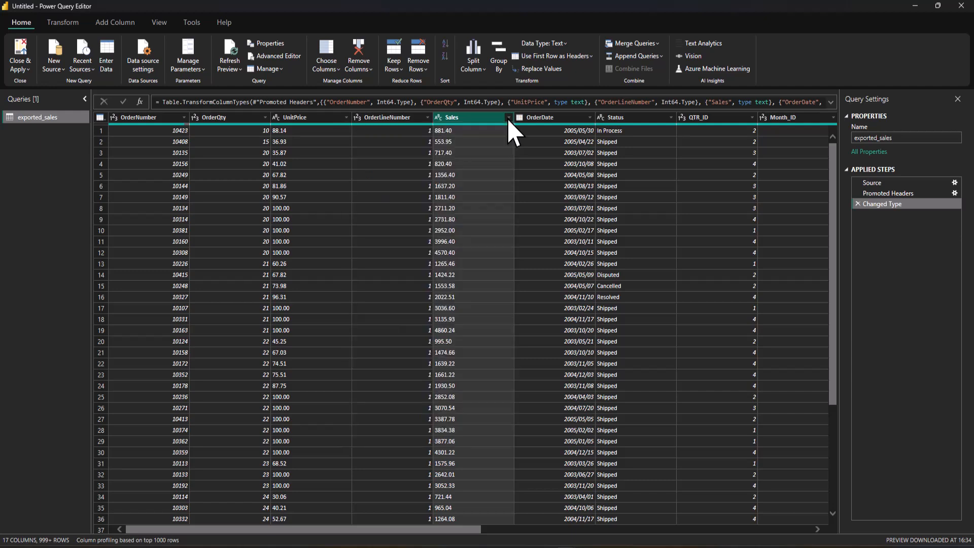
left_click(509, 120)
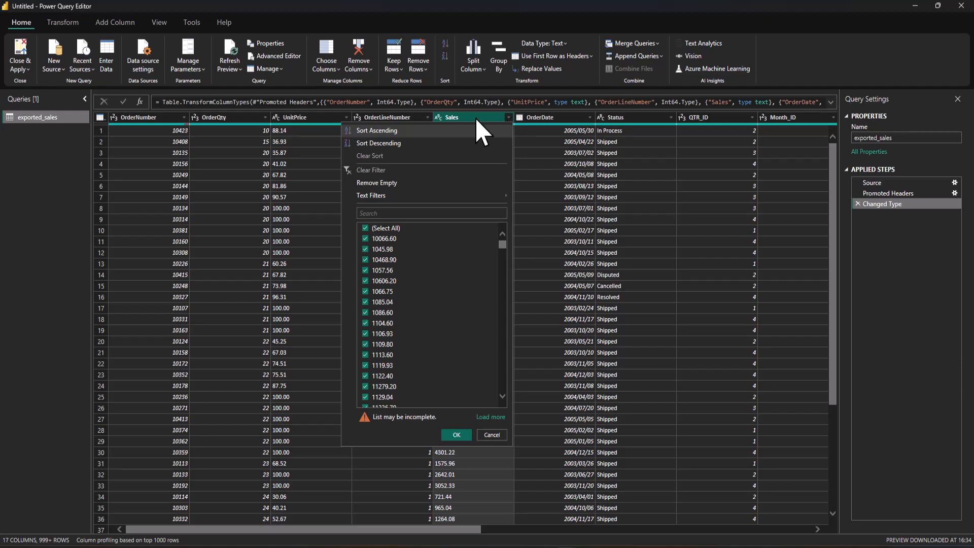
Replace every "." with "," in the values of the Sales column.
right_click(479, 131)
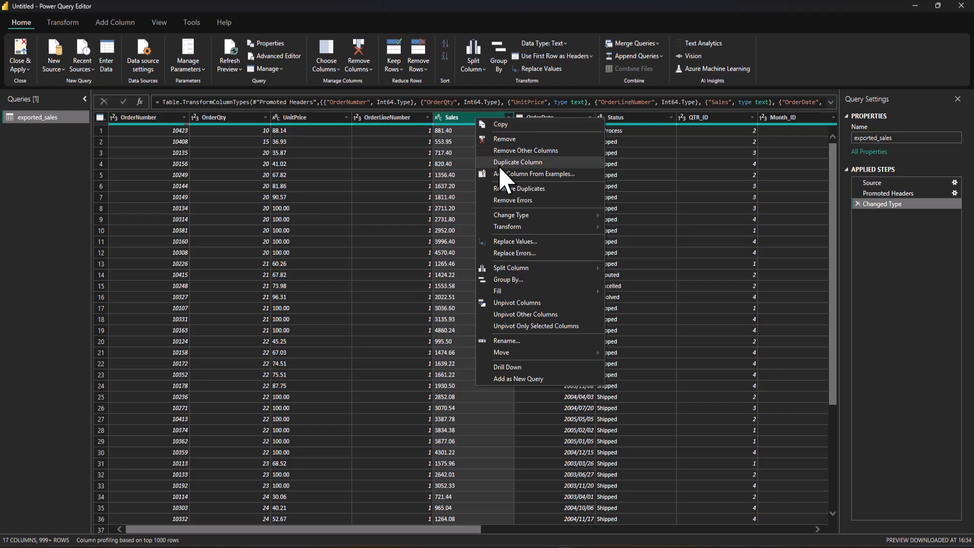
left_click(511, 243)
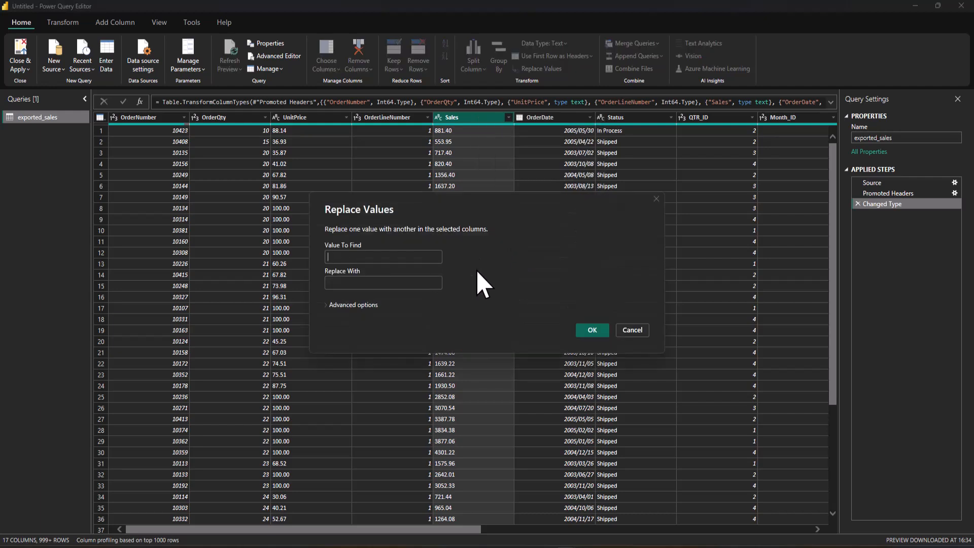
type(".")
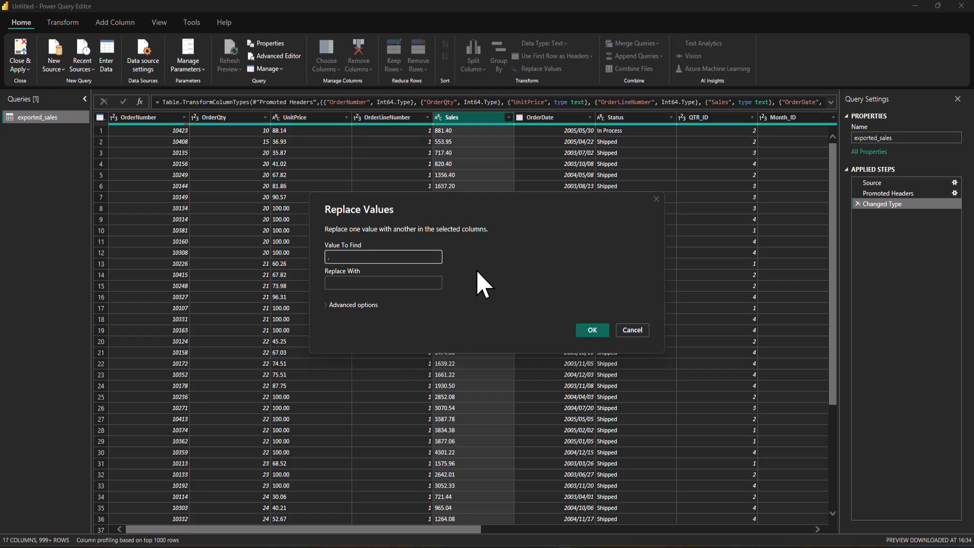
left_click(388, 282)
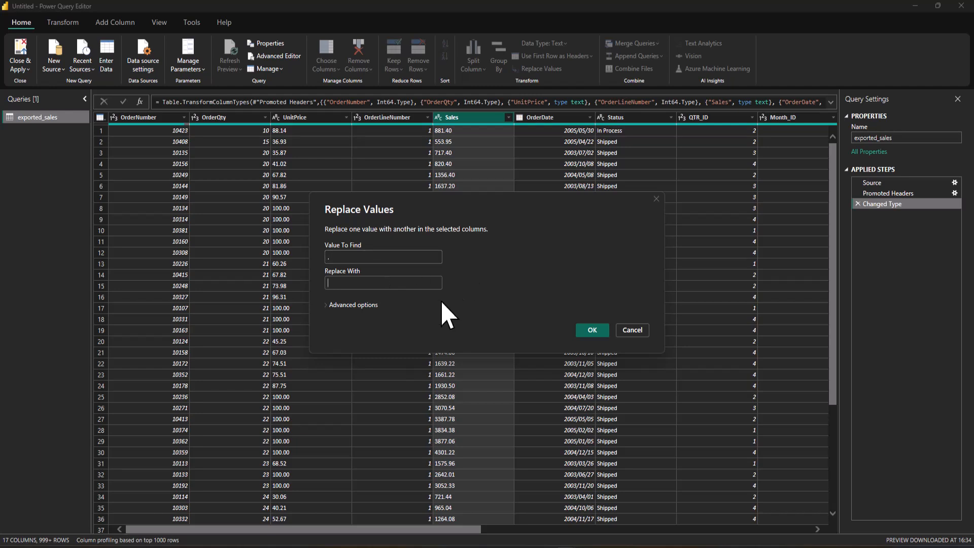
type(",")
left_click(600, 330)
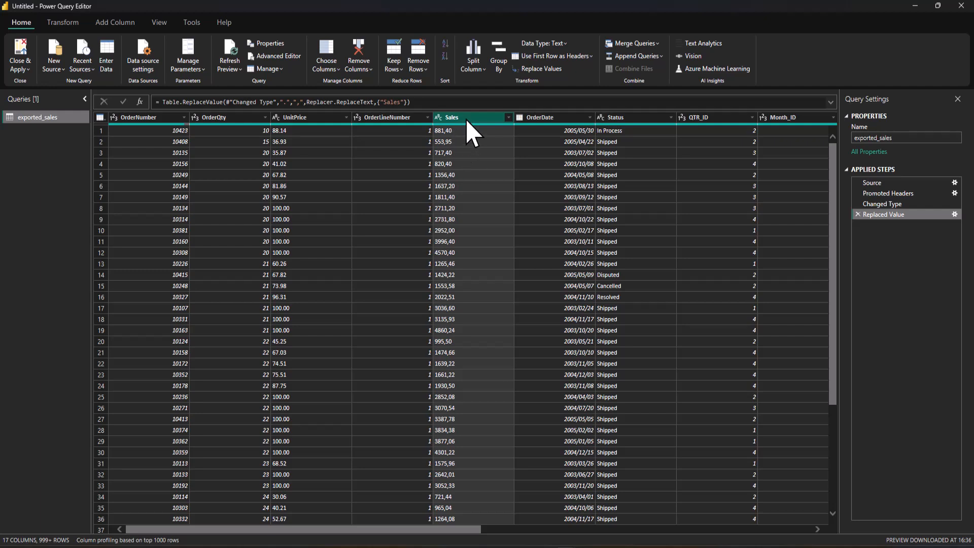
Change the data type of the Sales column to Decimal Number.
left_click(61, 22)
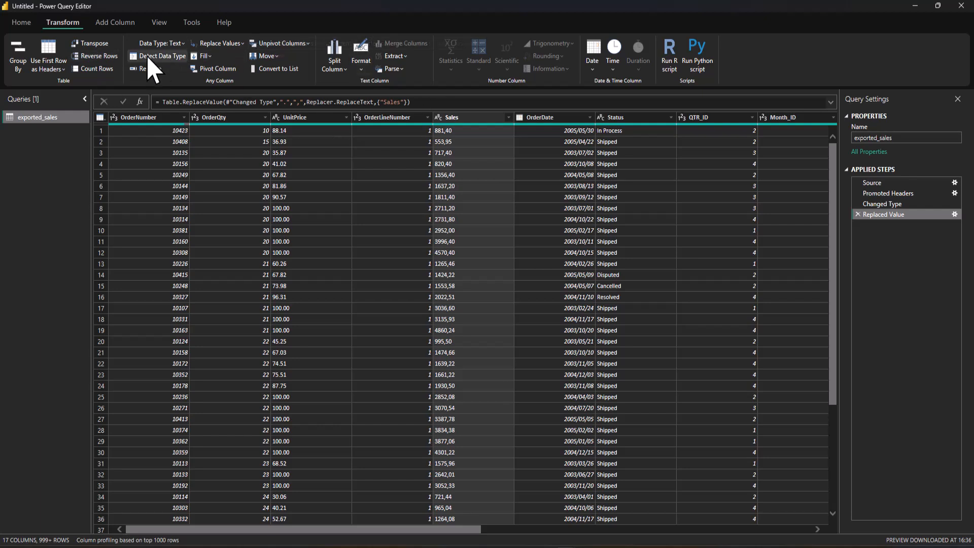
right_click(467, 120)
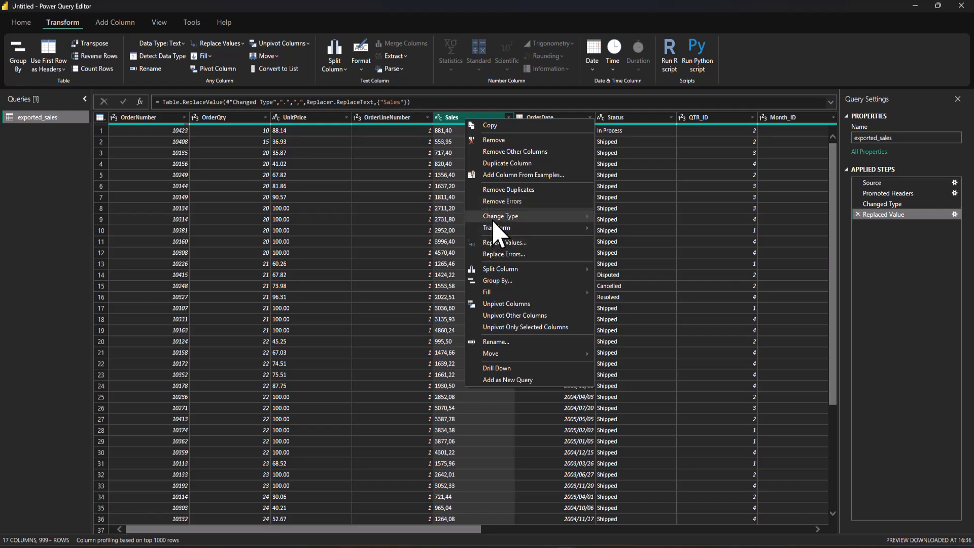
mouse_move(494, 221)
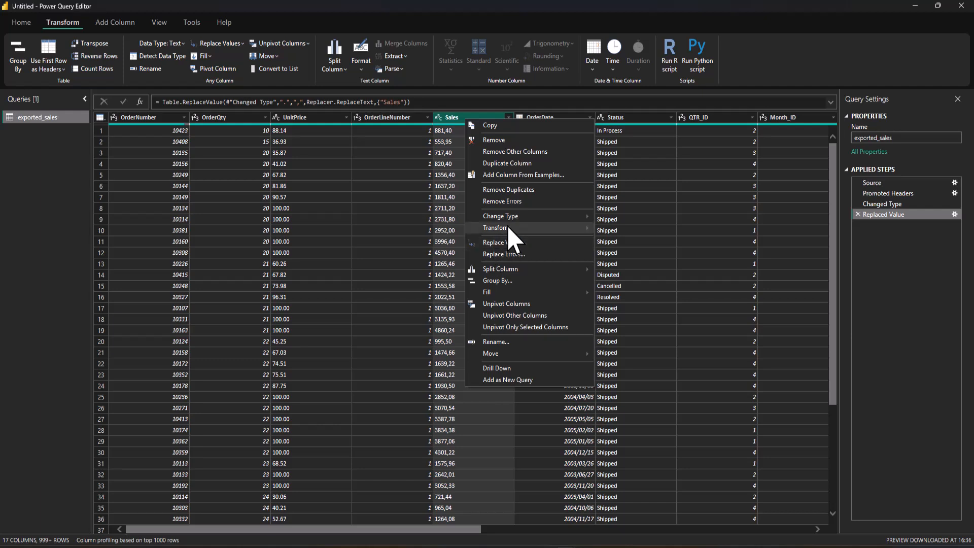
mouse_move(527, 219)
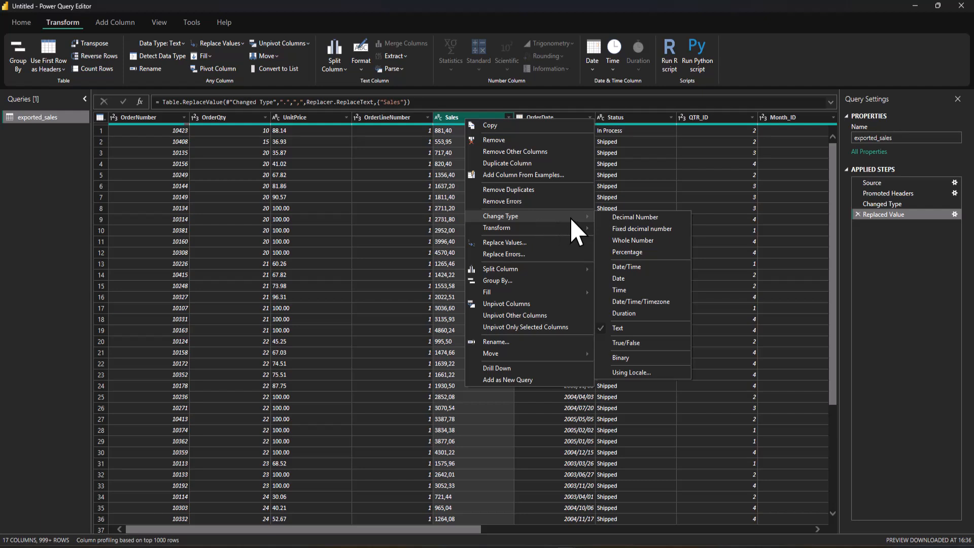
left_click(635, 217)
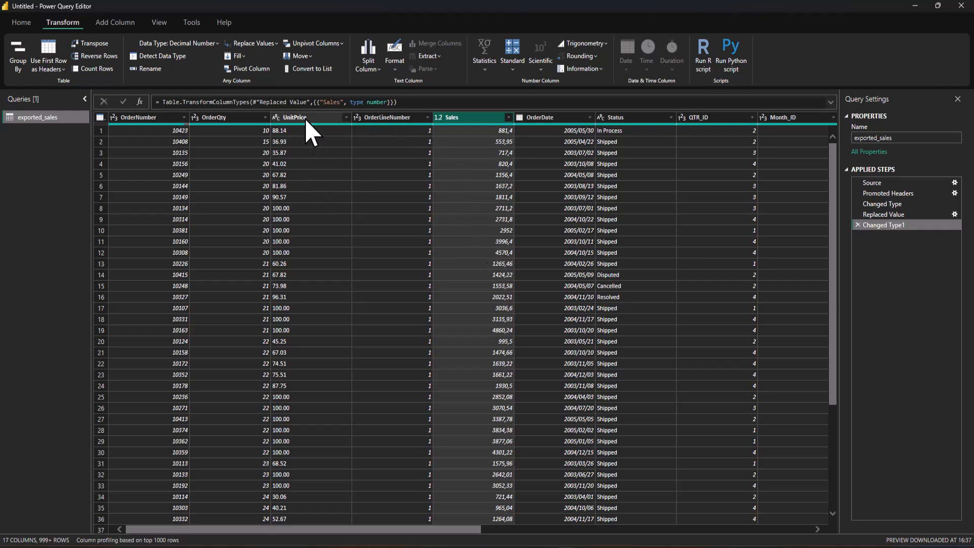
Replace every "." with "," in the values of the UnitPrice column.
right_click(313, 133)
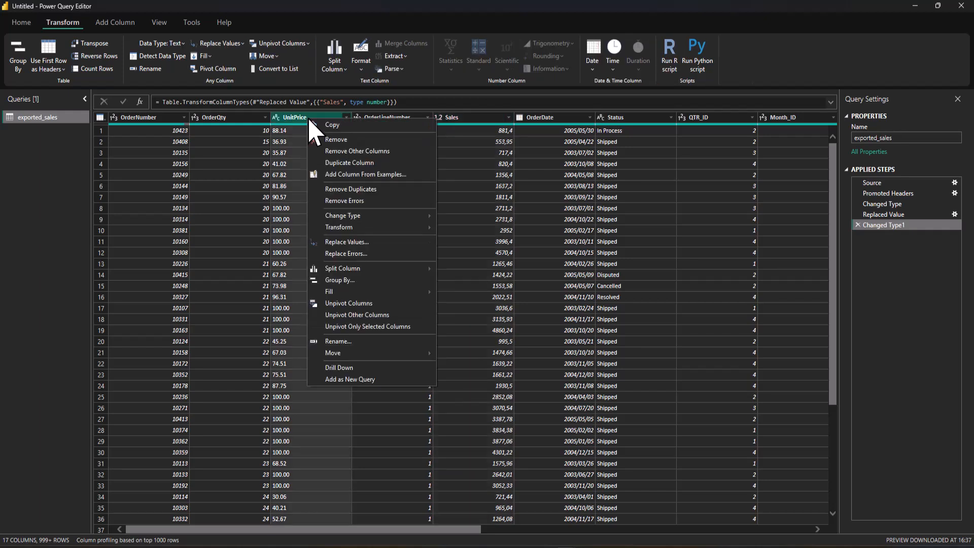
left_click(363, 246)
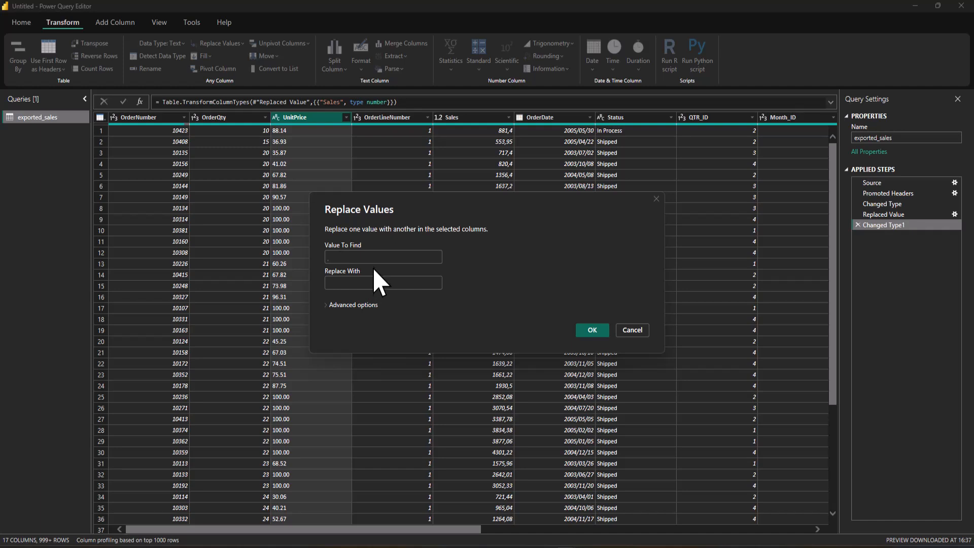
type(".")
left_click(363, 283)
type(",")
left_click(592, 331)
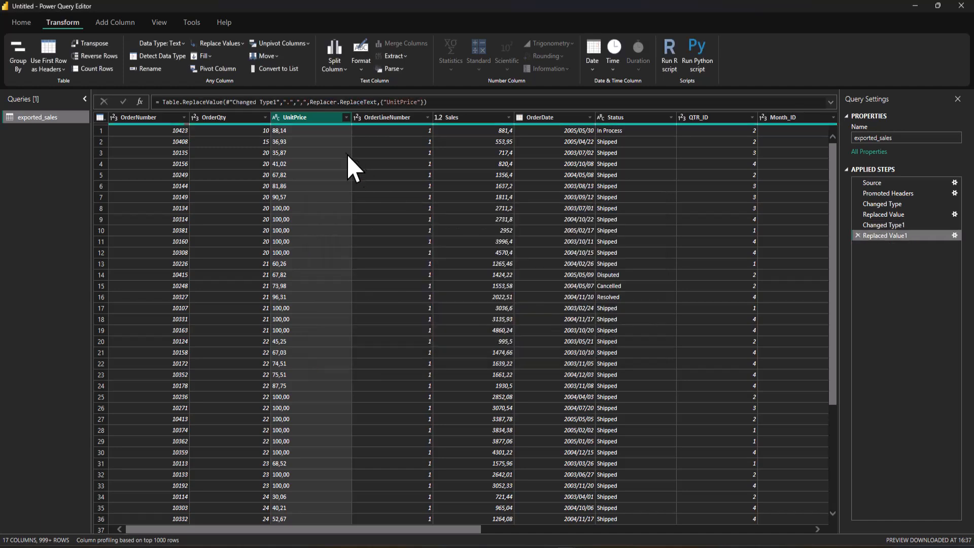
Change the data type of the UnitPrice column to Decimal Number.
right_click(304, 122)
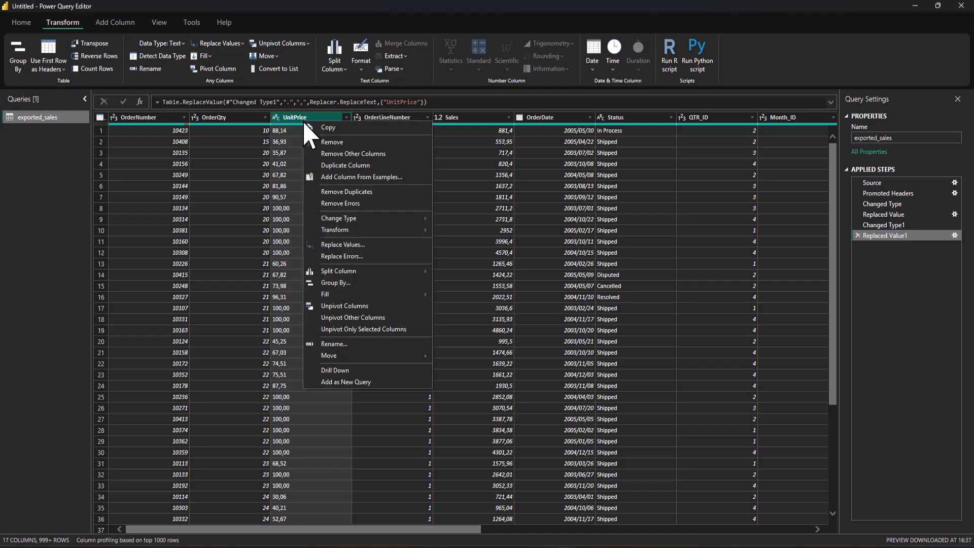
mouse_move(401, 219)
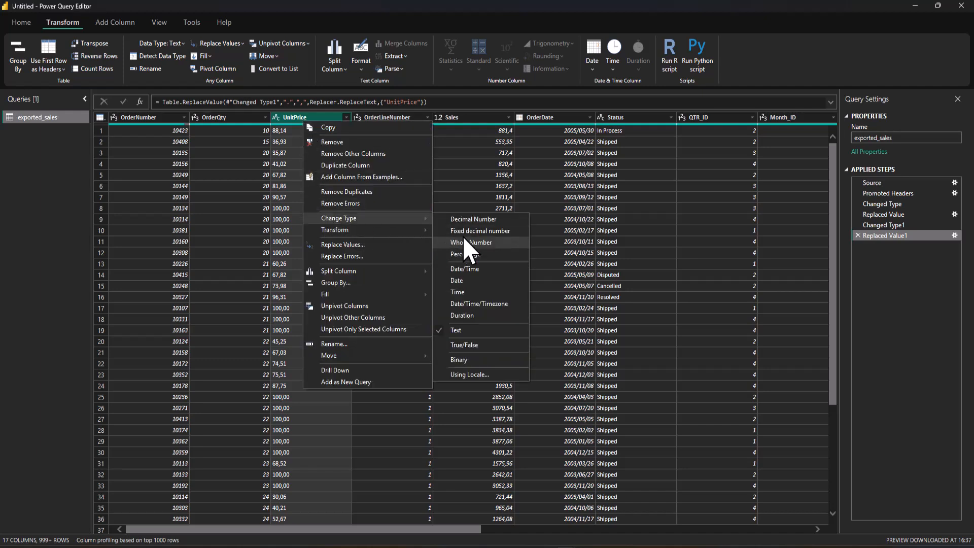
left_click(471, 219)
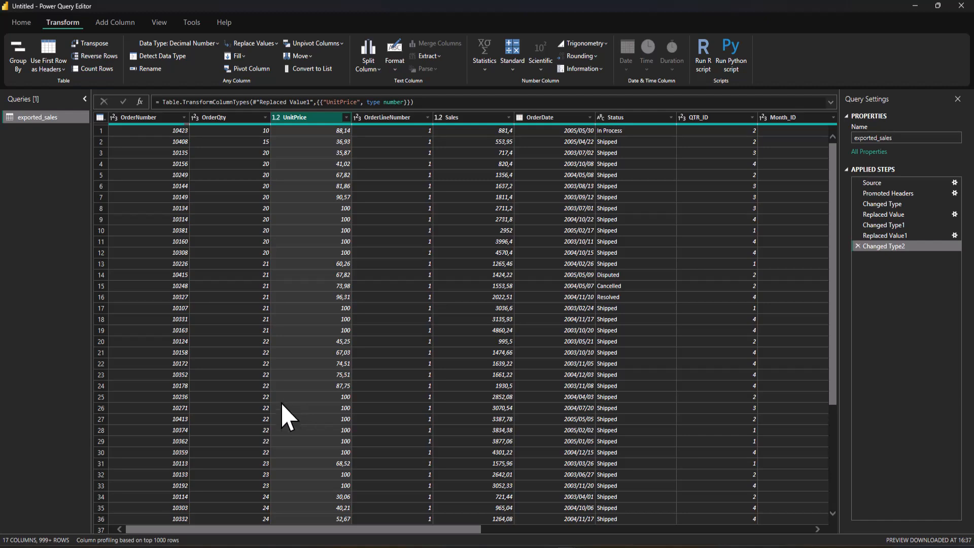
Apply the exported_sales query changes to the report and close Power Query Editor.
left_click_drag(297, 529, 249, 518)
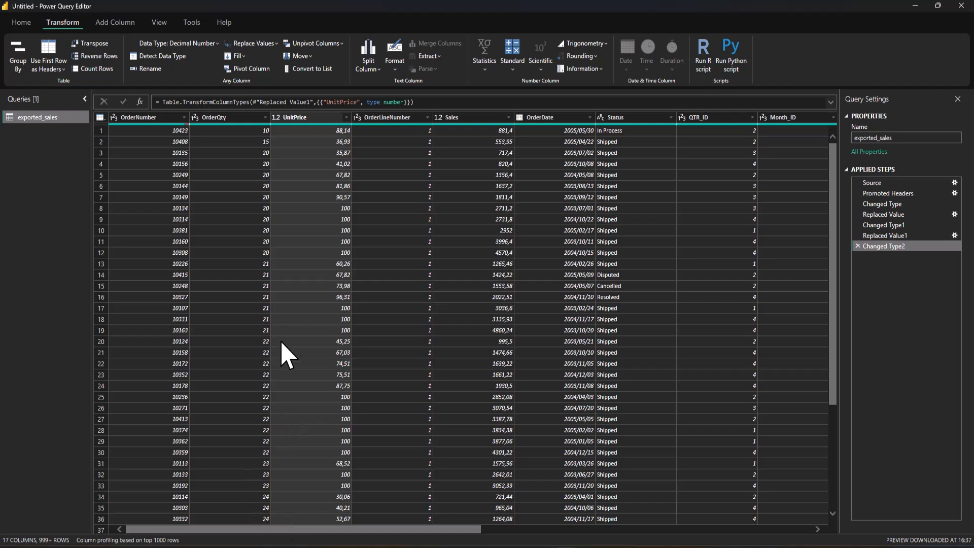
left_click(26, 24)
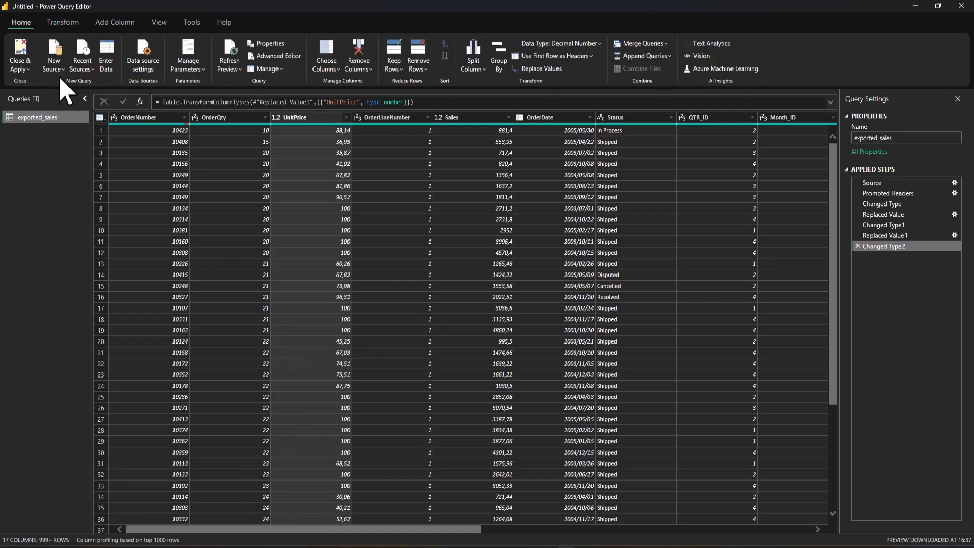
left_click(21, 65)
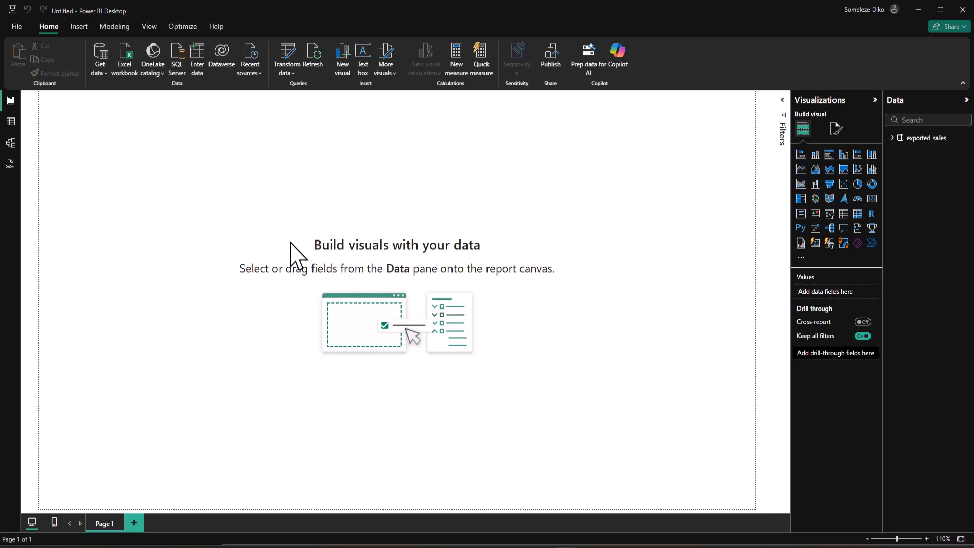
Import the exported_dimmonth CSV file and load it into the report without transforming it.
left_click(104, 74)
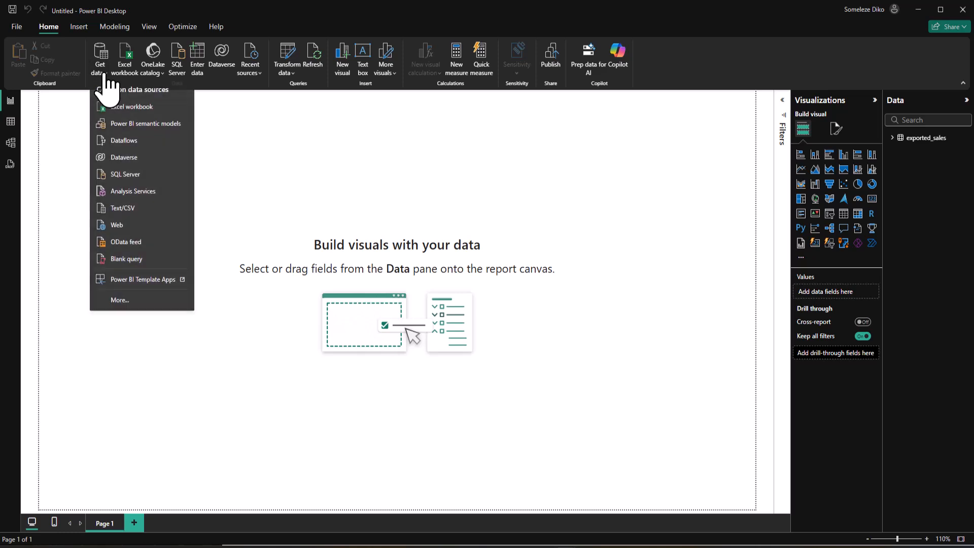
left_click(132, 208)
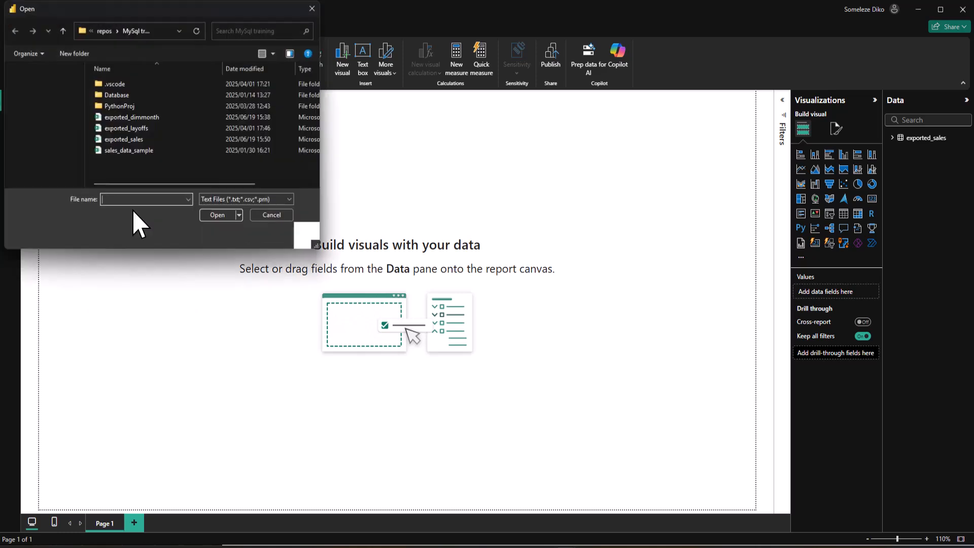
left_click(145, 118)
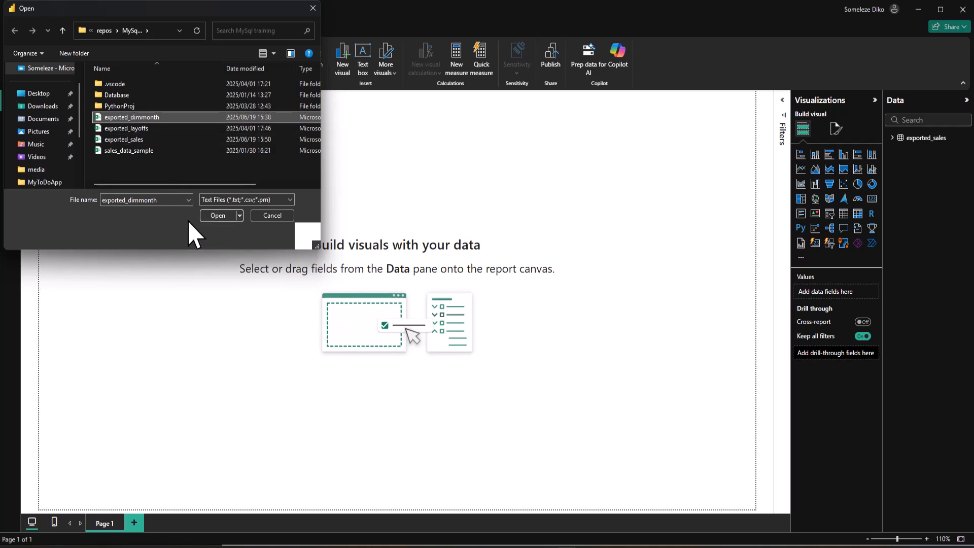
left_click(217, 215)
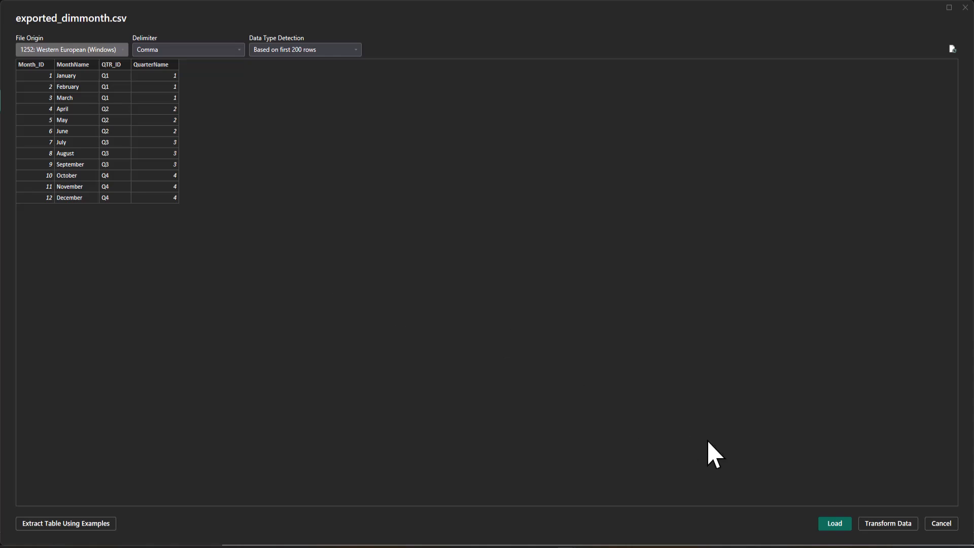
left_click(835, 523)
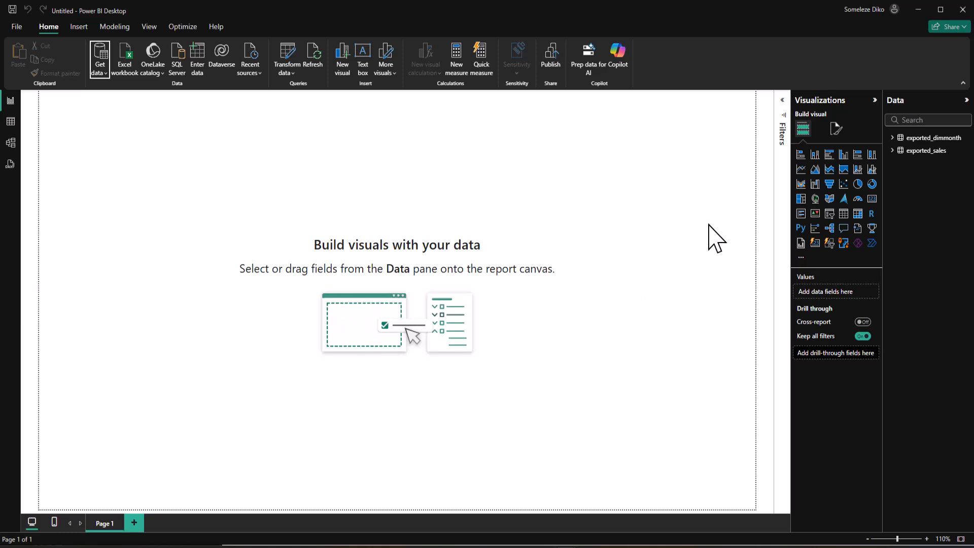
Create a measure in the exported_sales table defined as Orders = Count(exported_sales[OrderNumber]).
left_click(891, 151)
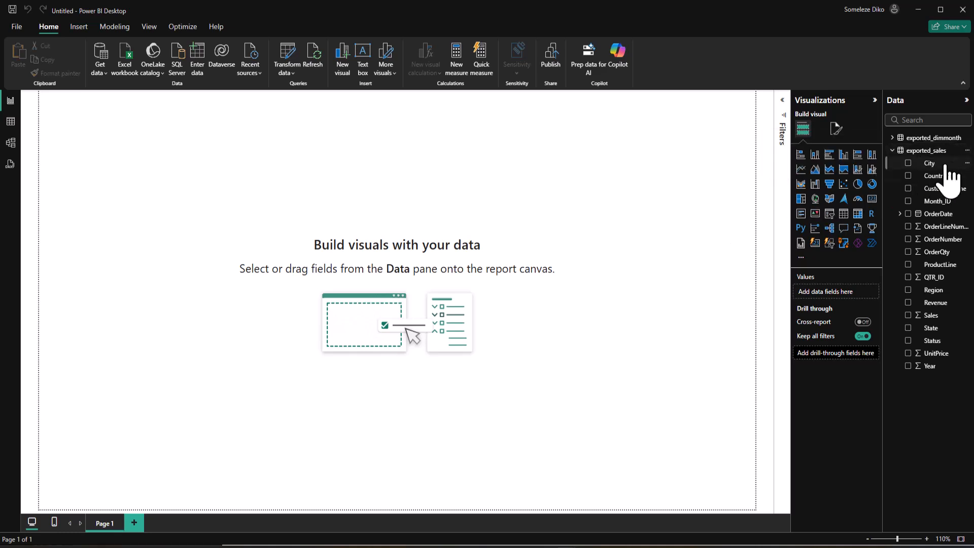
right_click(937, 154)
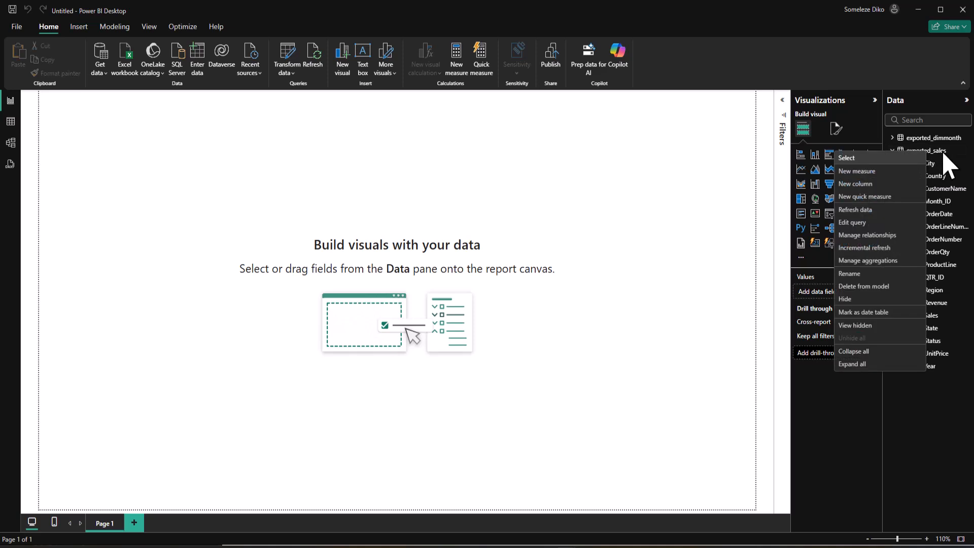
left_click(856, 171)
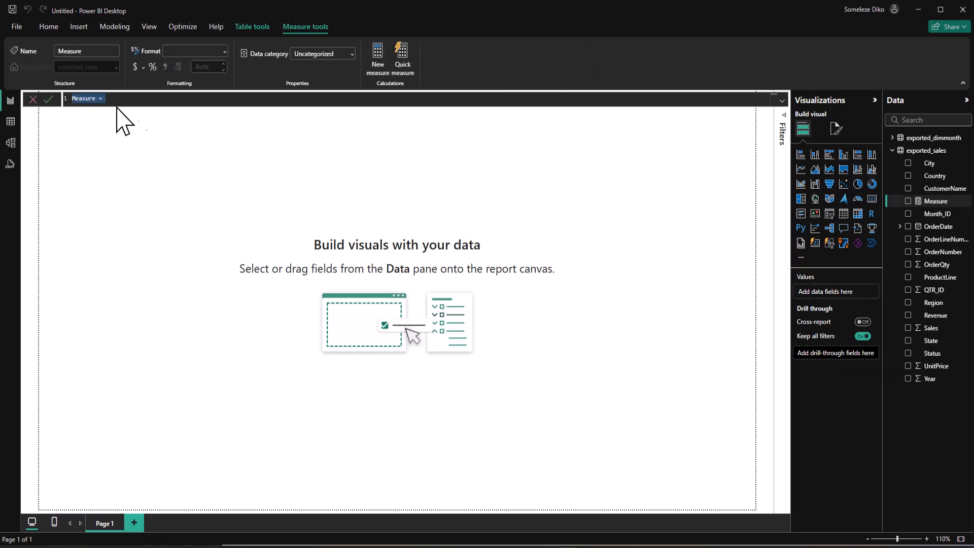
left_click(91, 99)
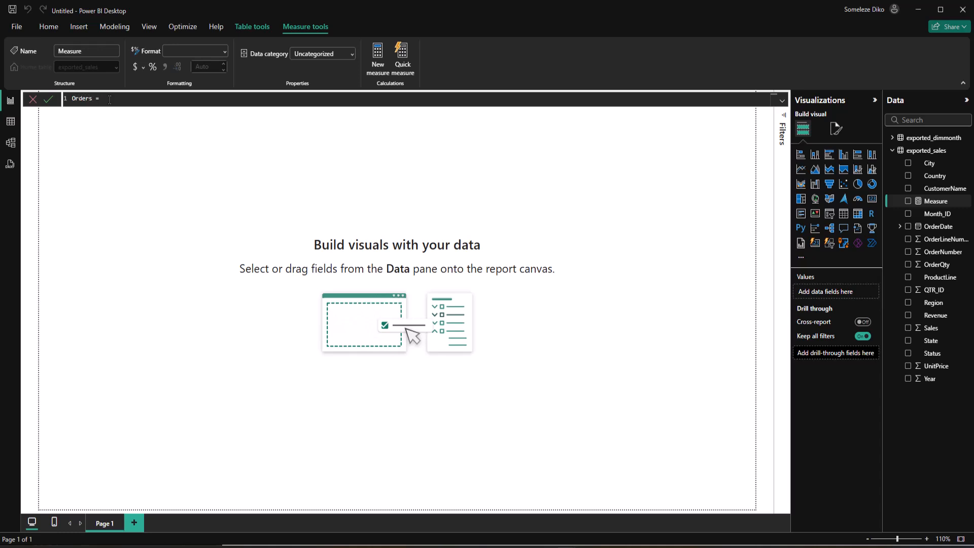
type("Count")
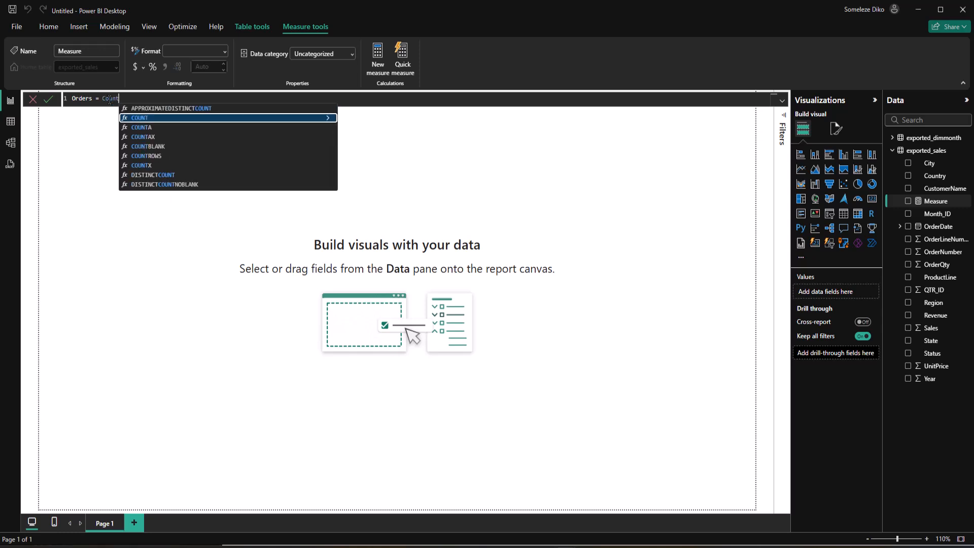
type("(")
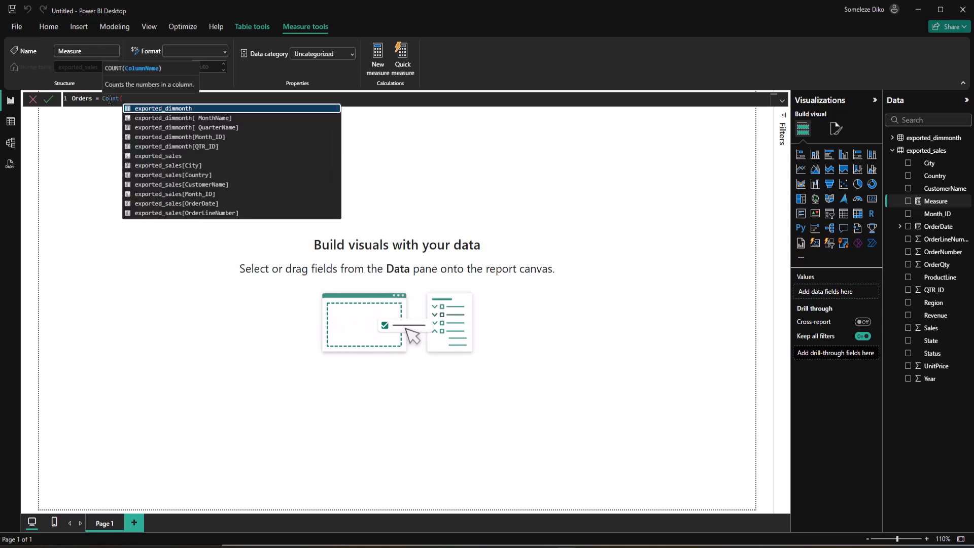
type("order")
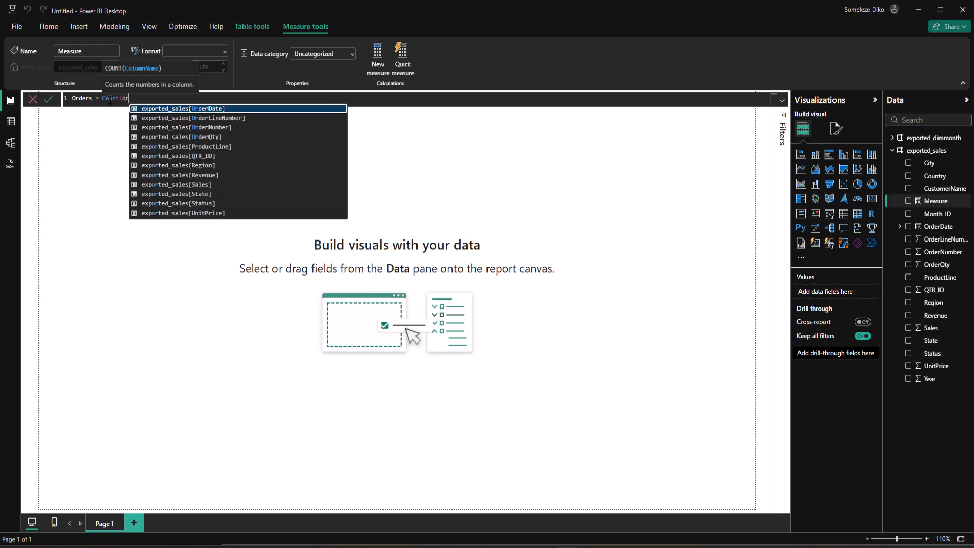
left_click(193, 127)
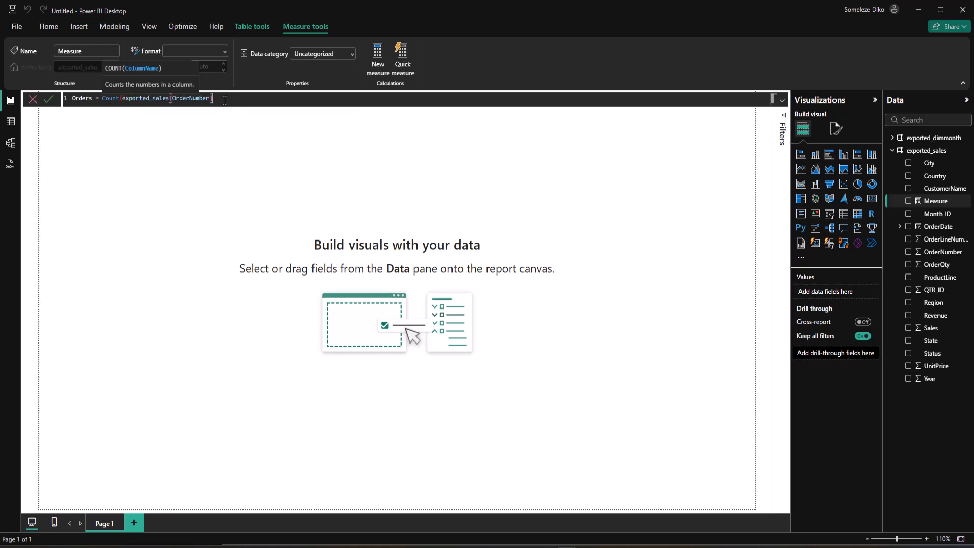
type(")")
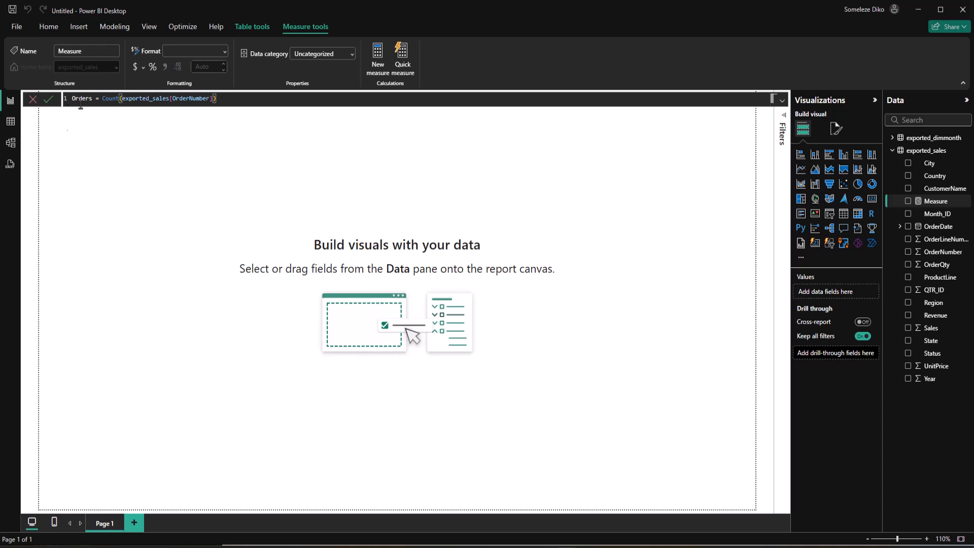
left_click(49, 100)
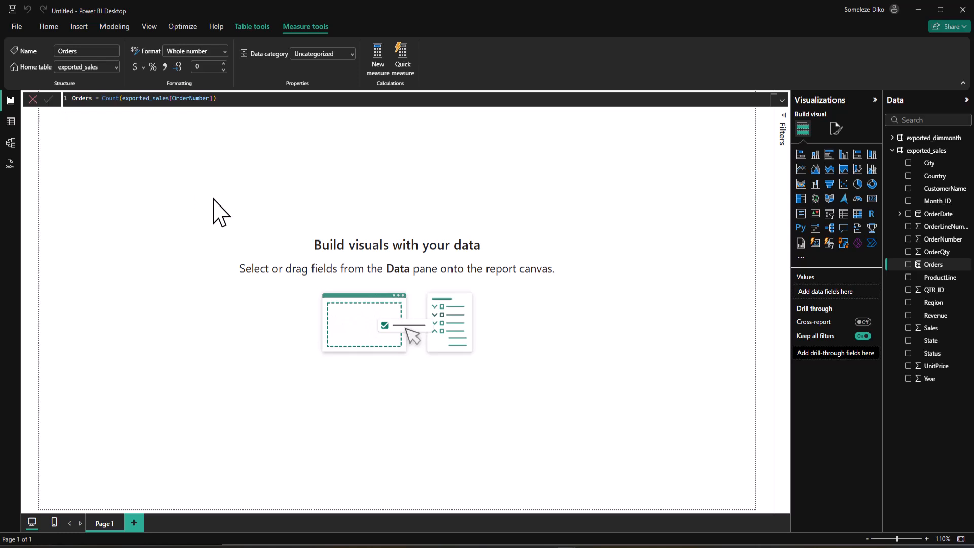
left_click(161, 213)
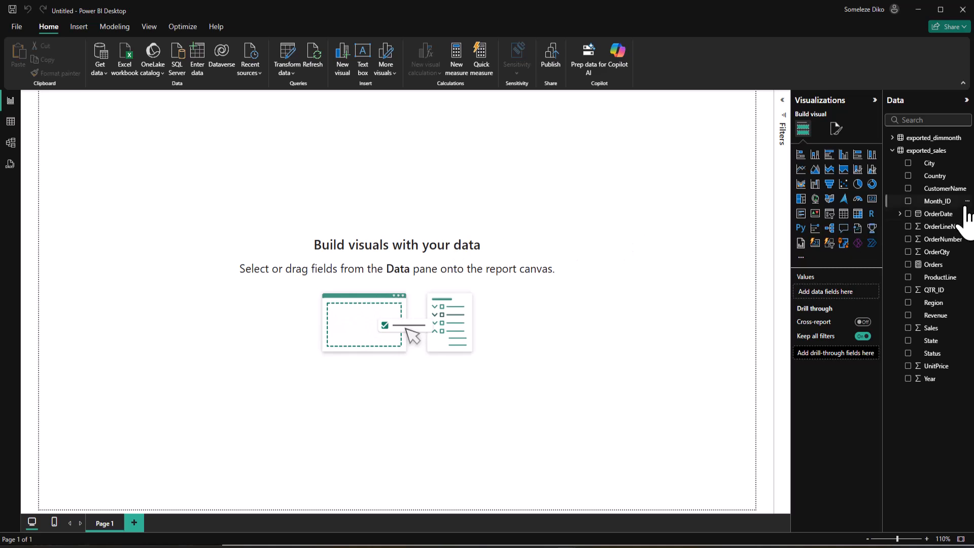
Add a card visual showing the Orders measure, shortened in height and placed near the report page's upper-left corner.
left_click(872, 200)
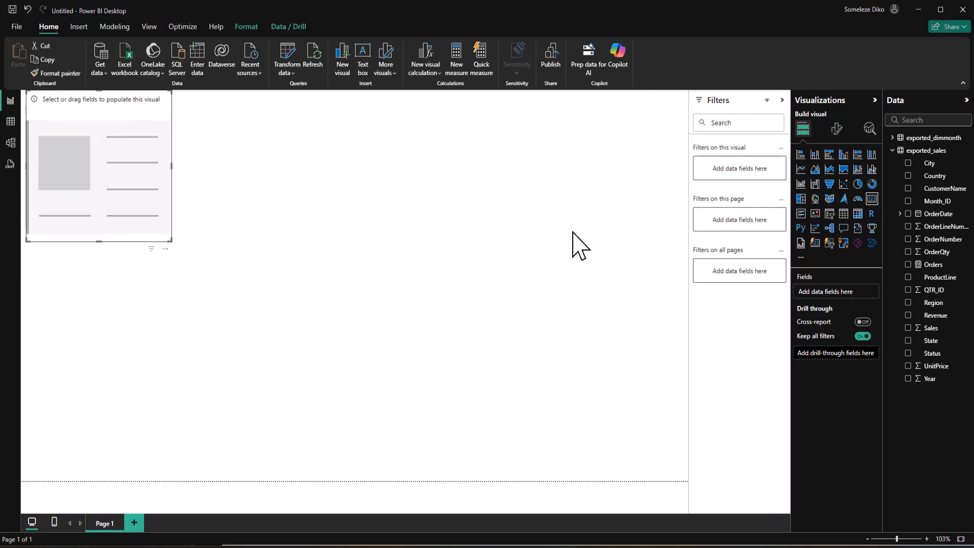
left_click_drag(101, 93, 102, 184)
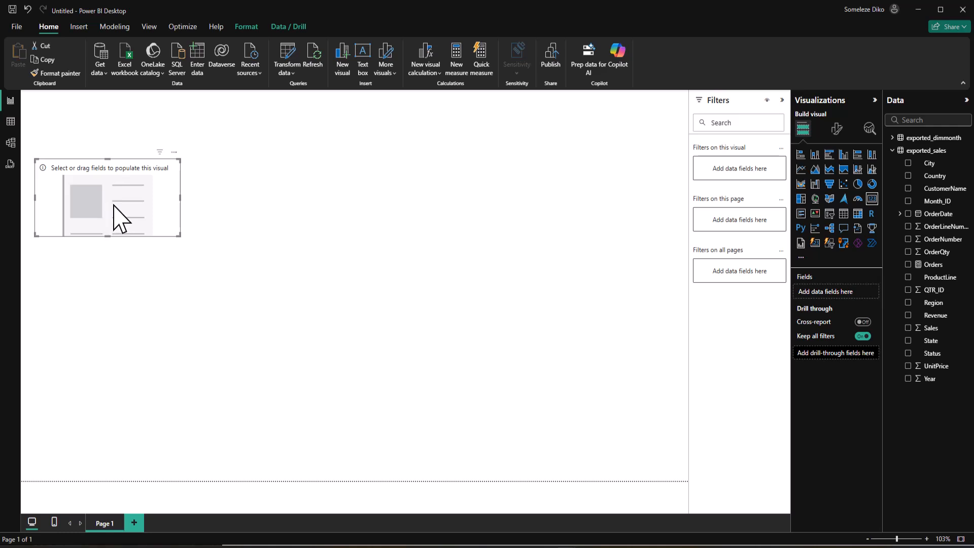
left_click(908, 265)
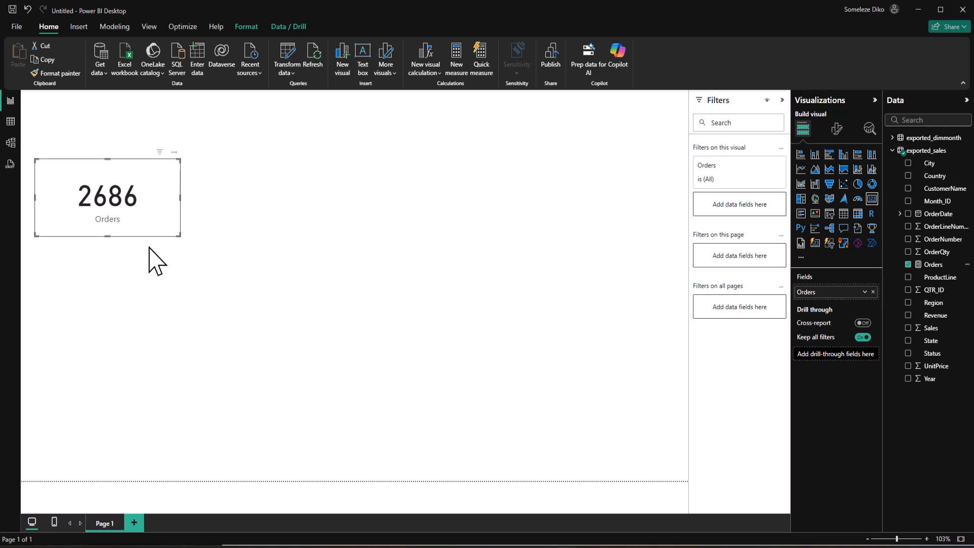
left_click(159, 269)
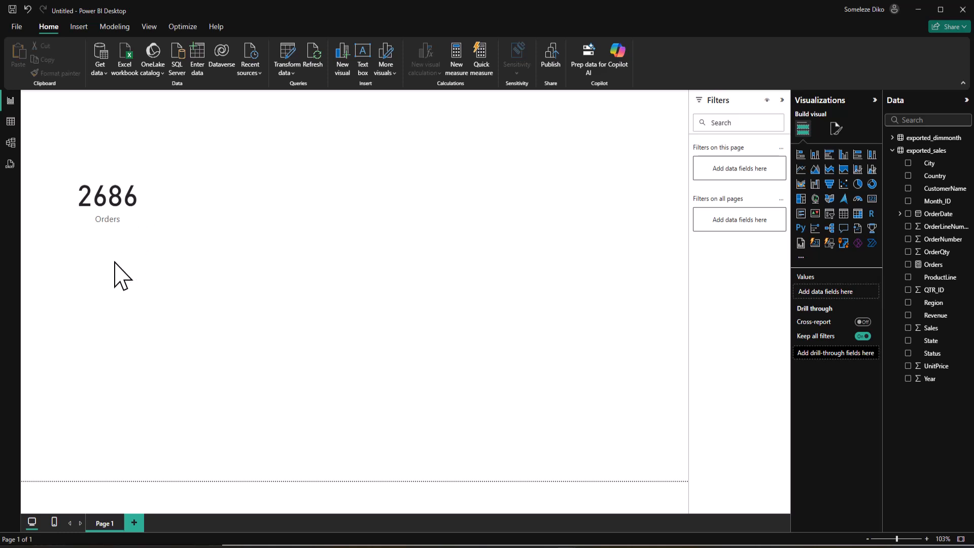
Turn on the visual border and shadow effects for the Orders card.
left_click(119, 218)
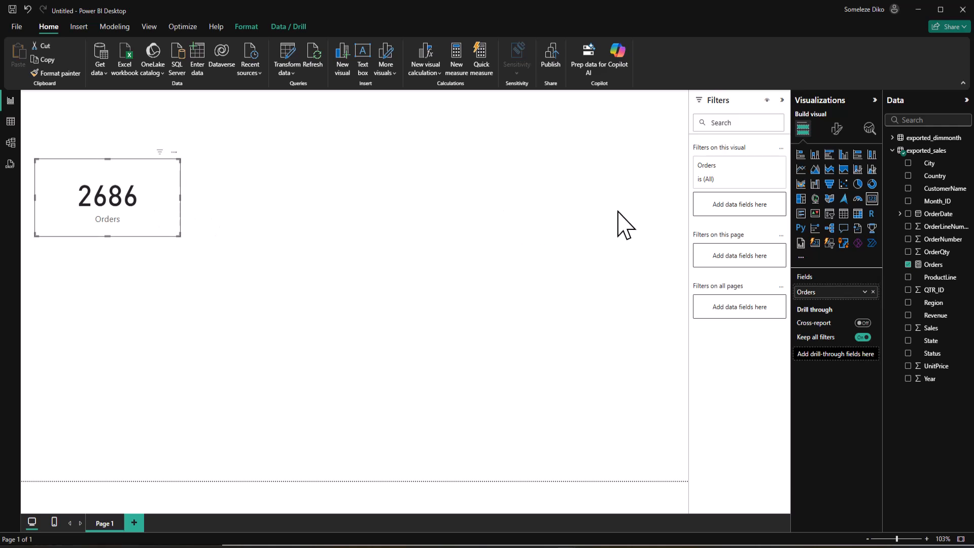
left_click(837, 129)
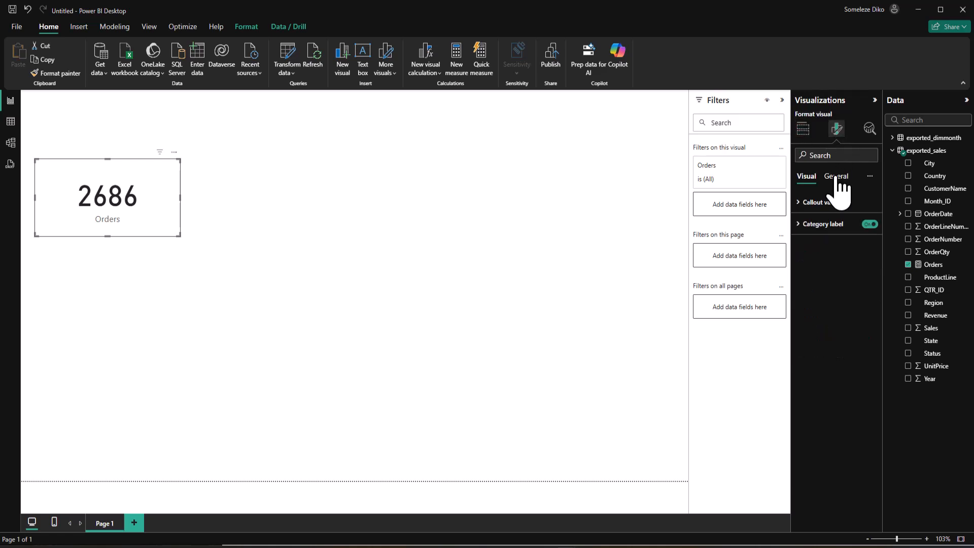
left_click(837, 178)
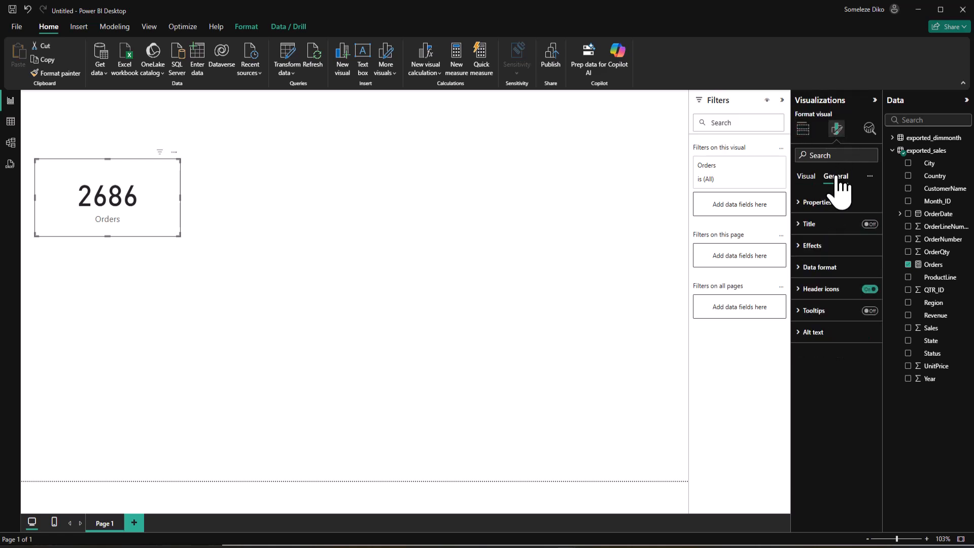
left_click(800, 245)
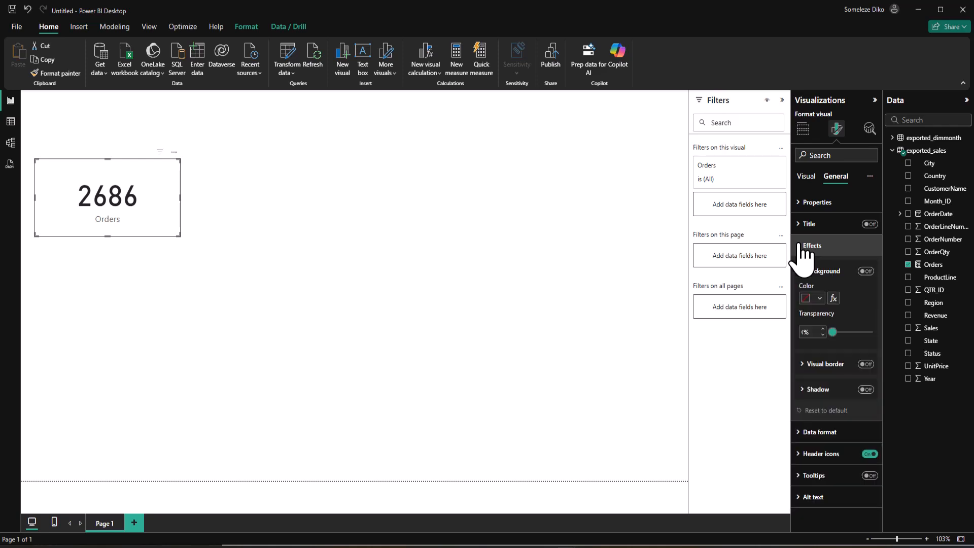
left_click(865, 364)
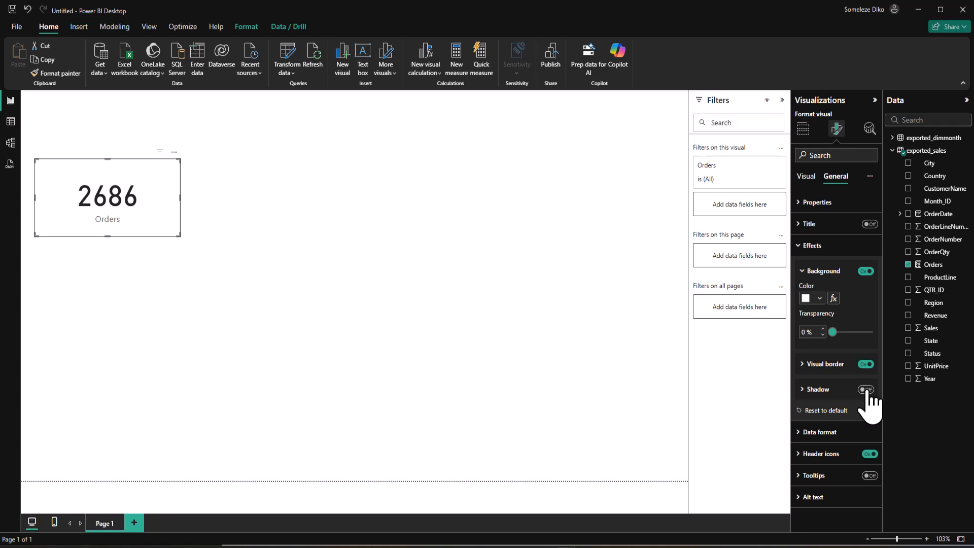
left_click(866, 389)
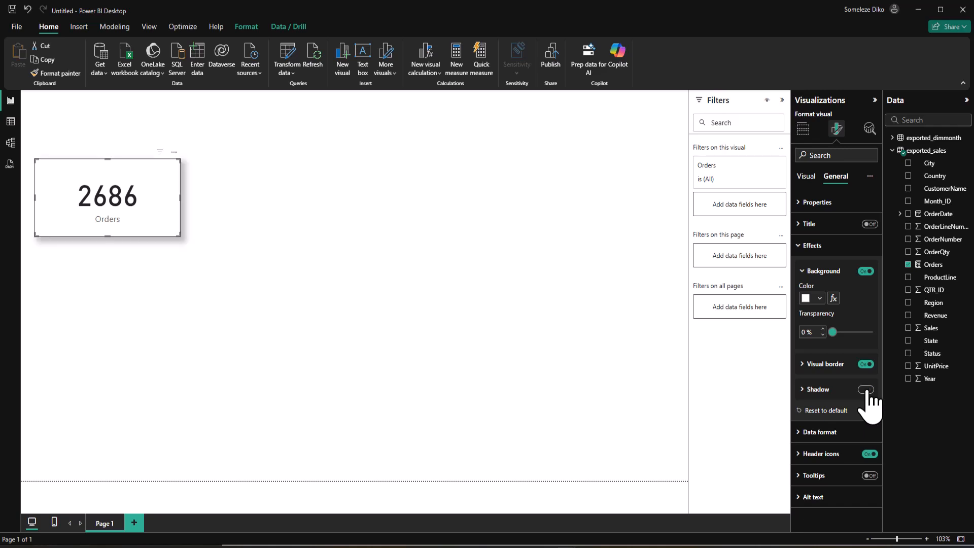
Set the rounded corners of the Orders card's border to 15 px.
left_click(802, 364)
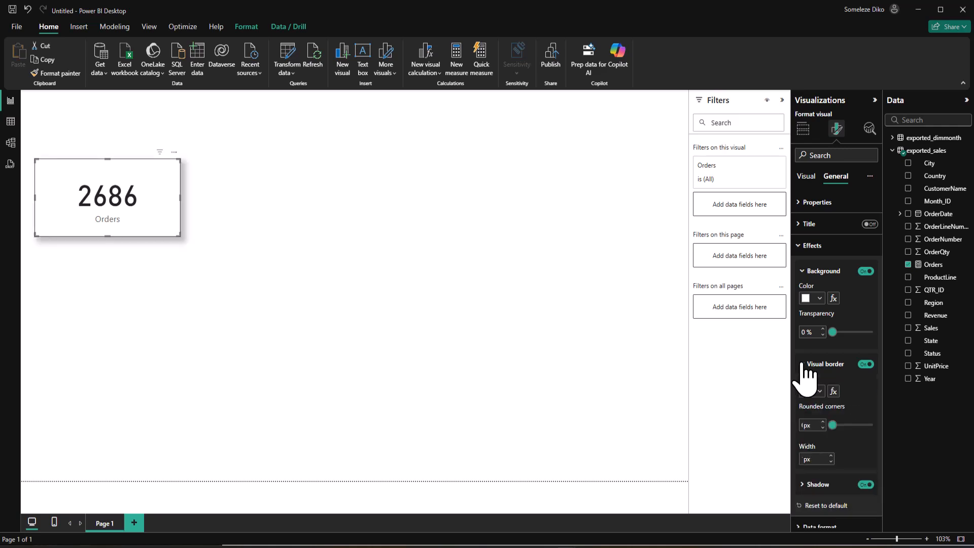
double_click(803, 425)
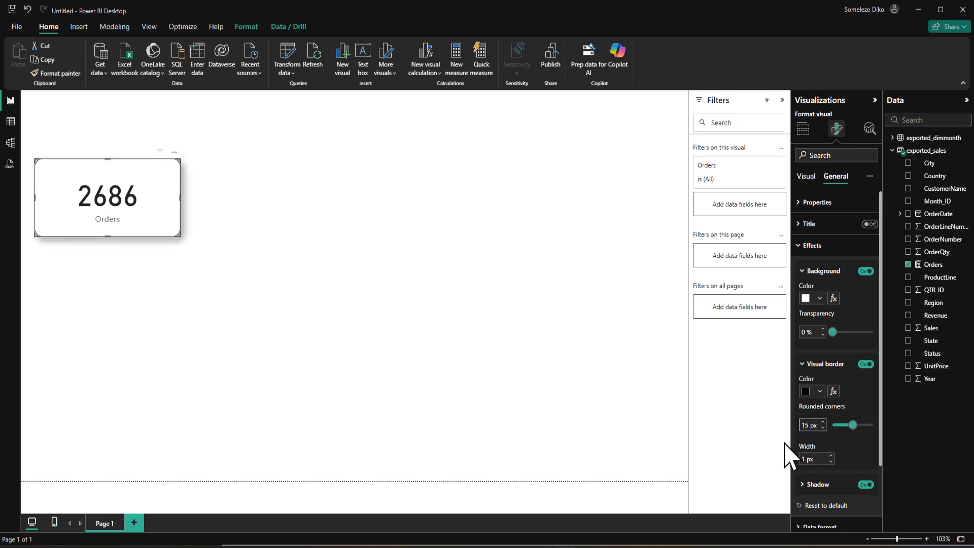
left_click(764, 424)
left_click(241, 331)
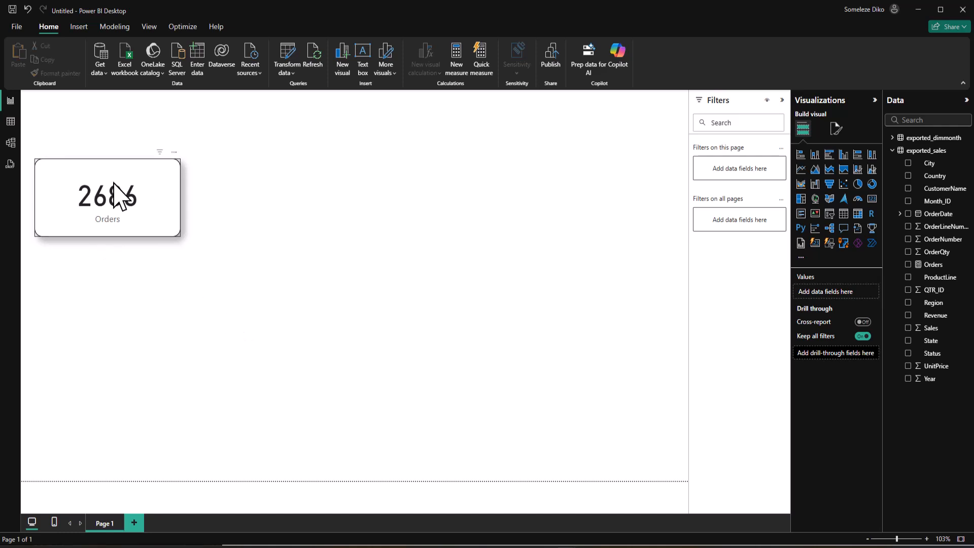
left_click(79, 195)
left_click(133, 288)
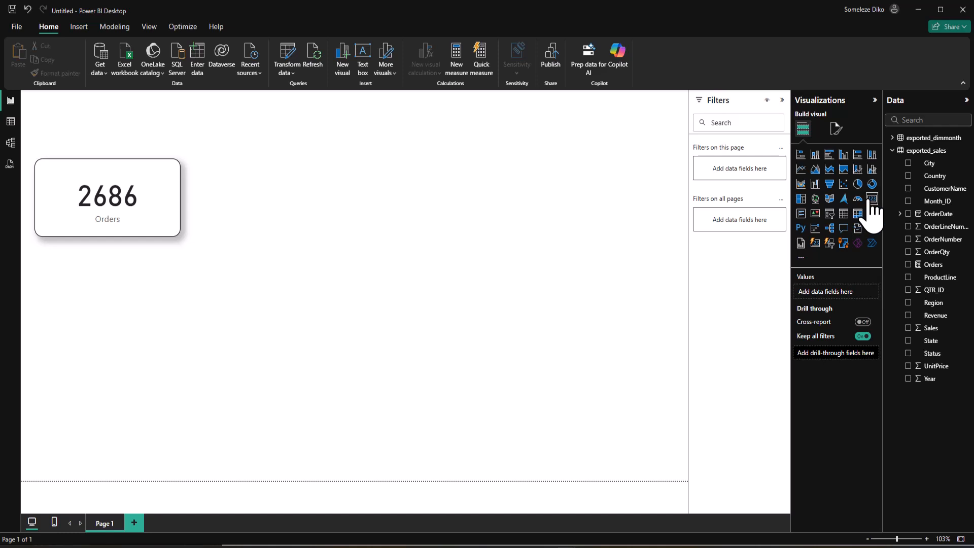
Add a second card visual beside the Orders card and show the sum of the Sales field in it.
left_click(872, 198)
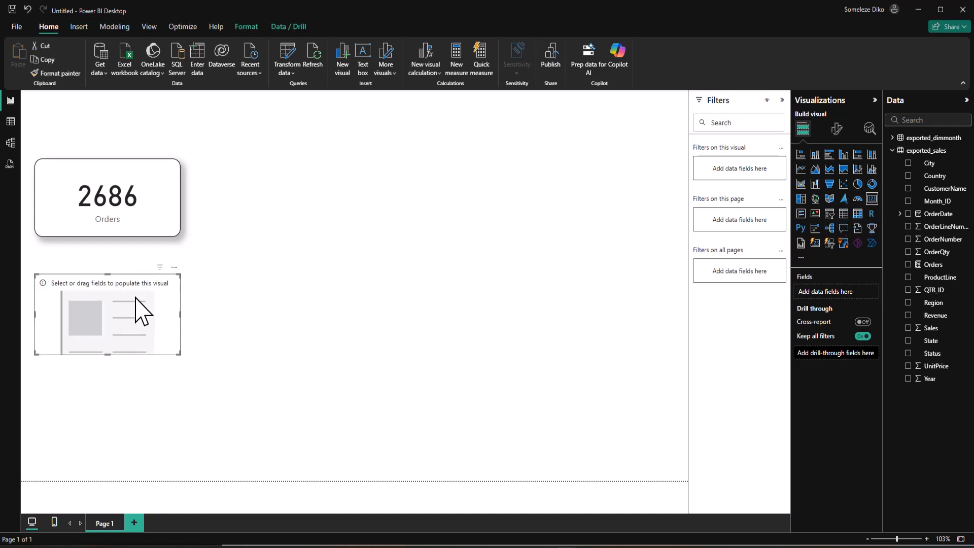
left_click_drag(112, 284, 275, 169)
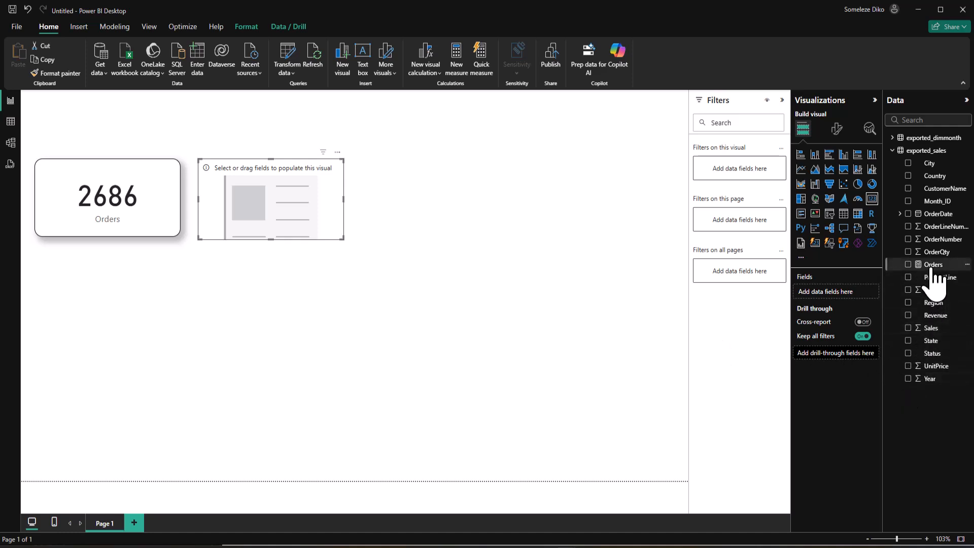
left_click(908, 328)
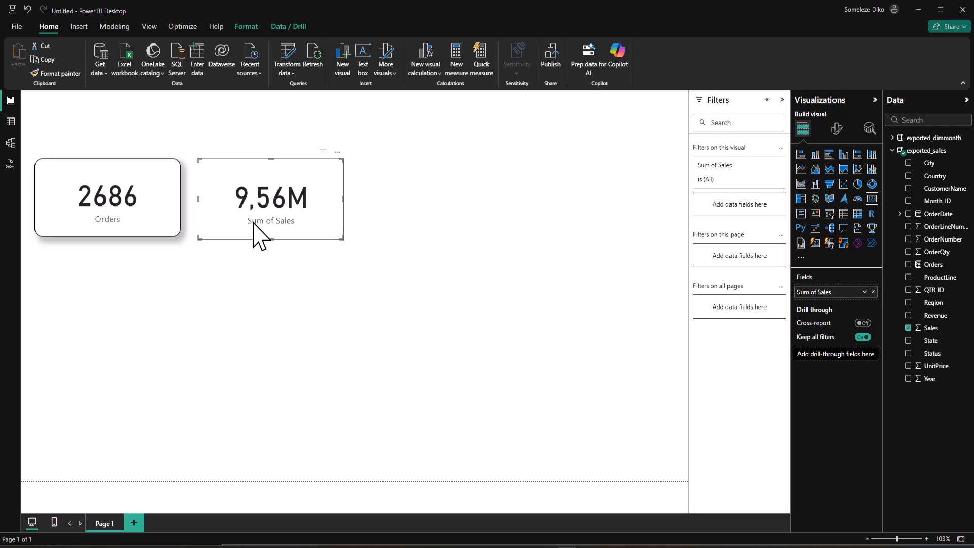
Turn on the visual border and shadow effects for the Sum of Sales card.
left_click(837, 130)
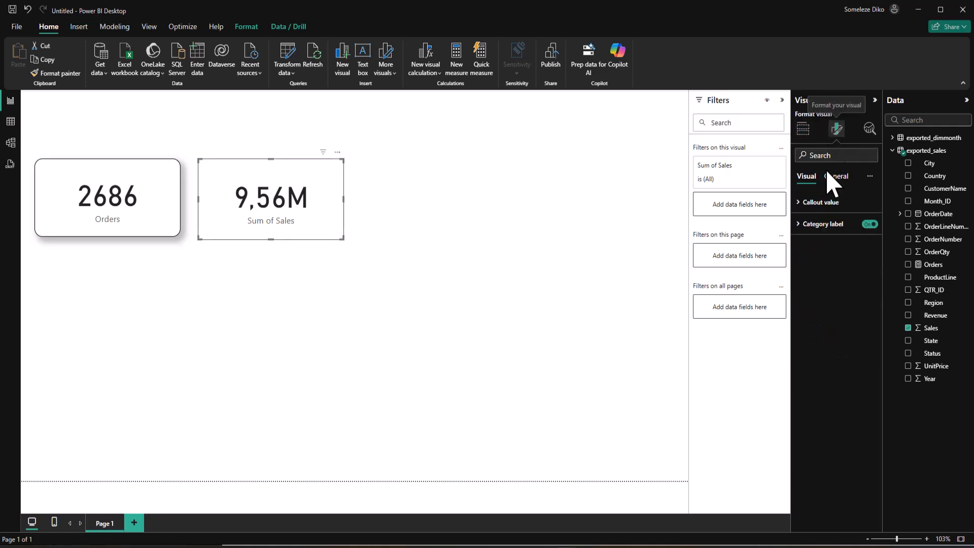
left_click(837, 178)
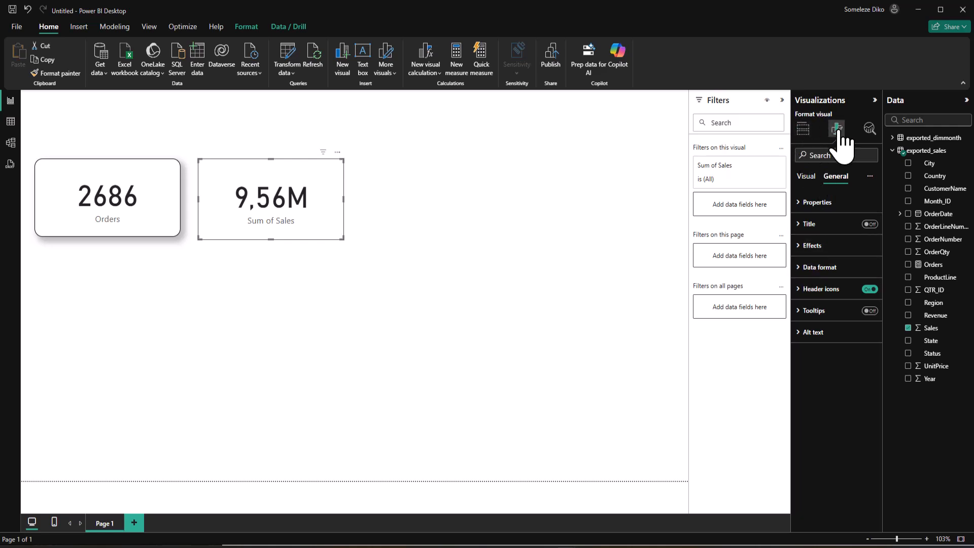
left_click(805, 246)
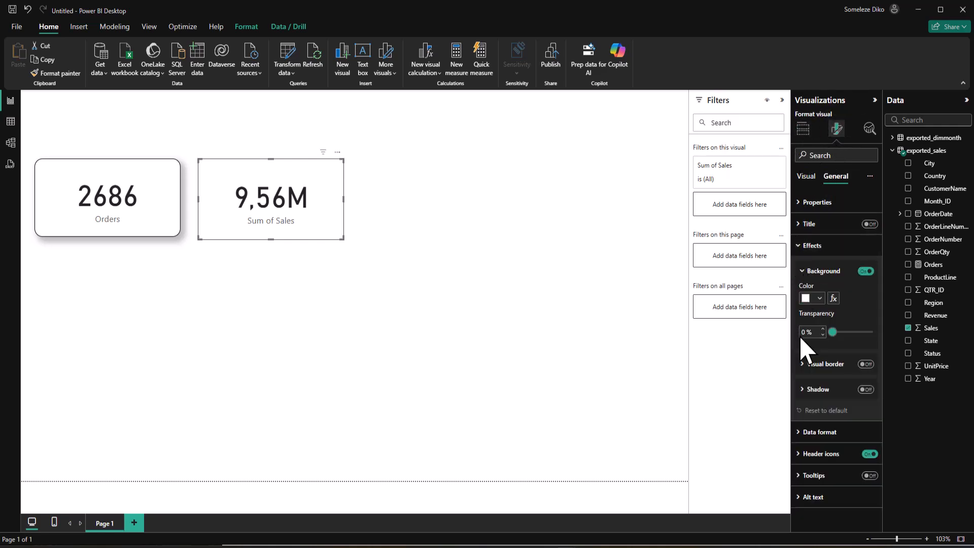
left_click(864, 365)
left_click(865, 390)
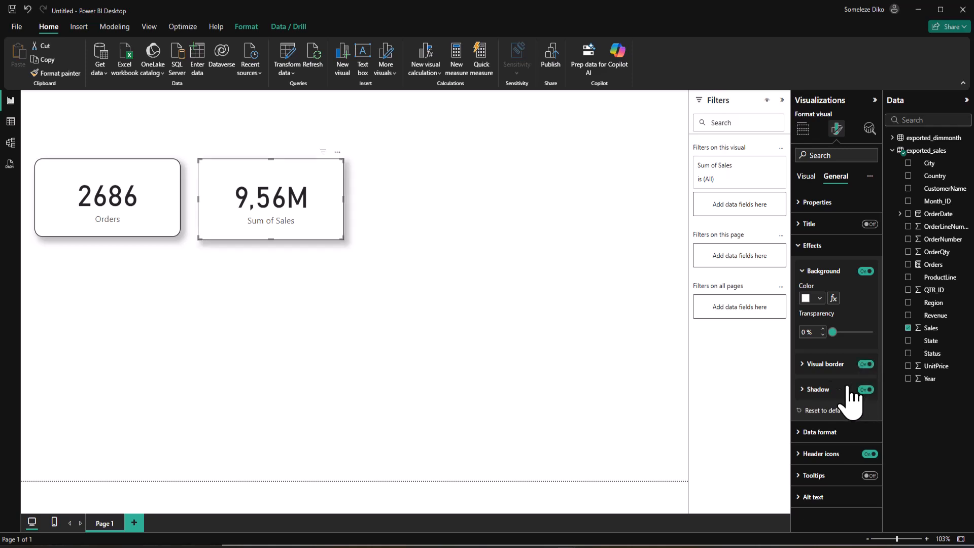
Round the corners of the Sum of Sales card's border to match the Orders card.
left_click(802, 364)
left_click(804, 425)
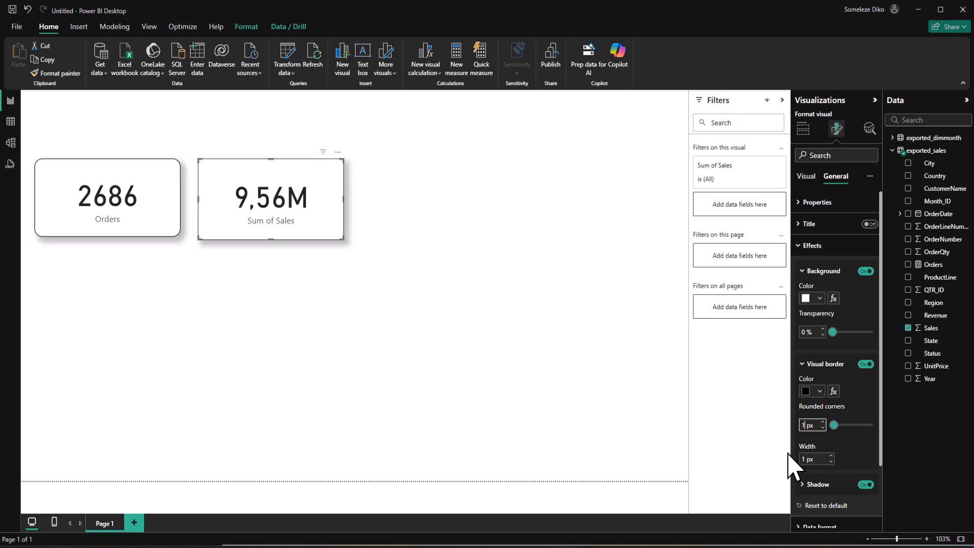
left_click(355, 327)
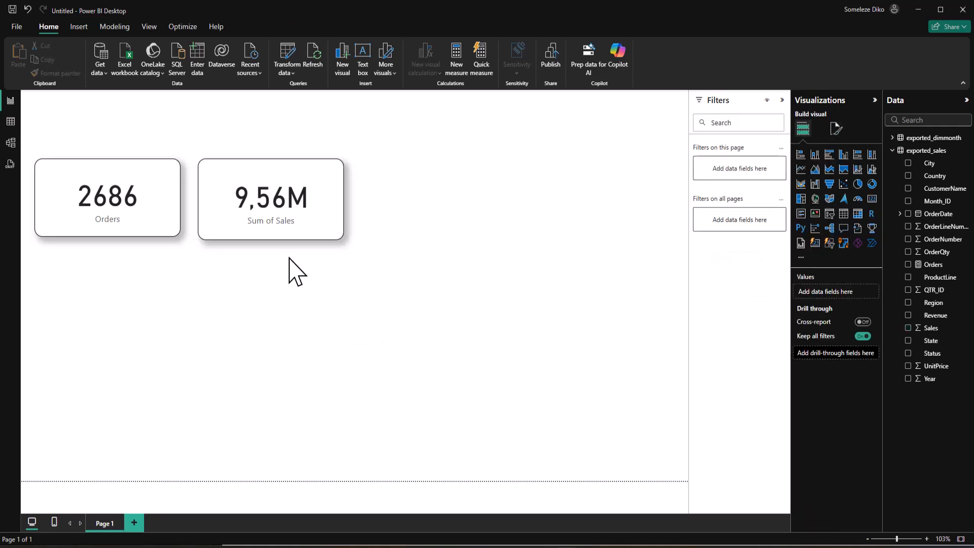
Set the data format of the Sum of Sales card to Currency.
left_click(248, 172)
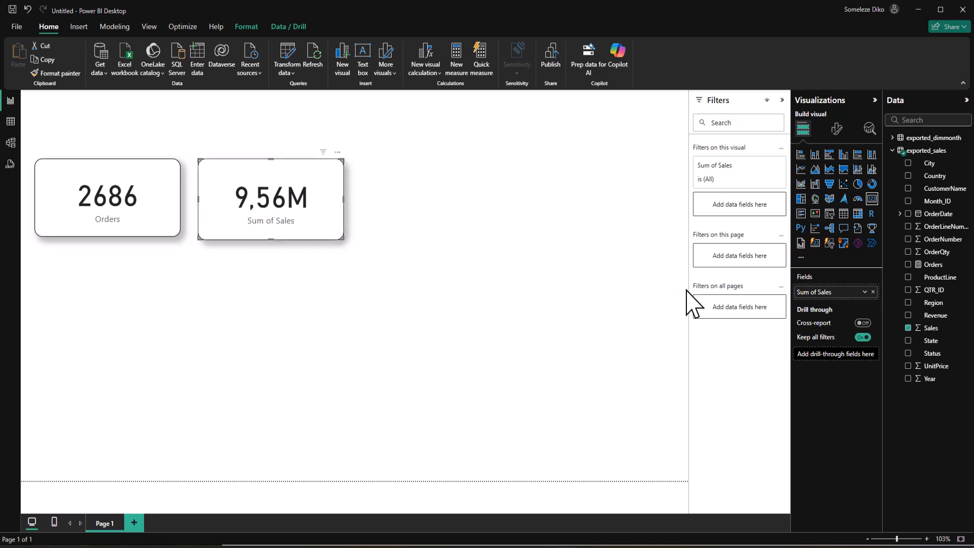
left_click(838, 135)
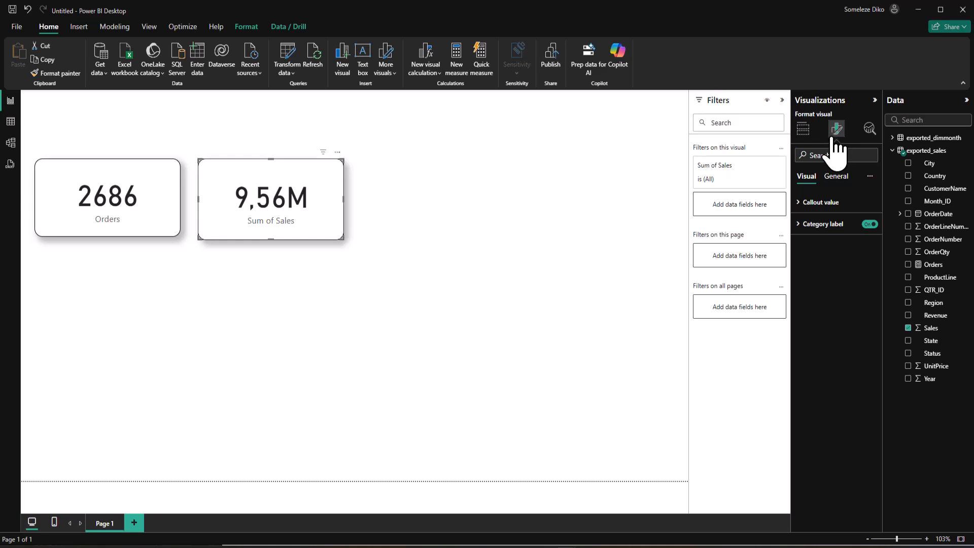
left_click(802, 225)
left_click(804, 226)
left_click(832, 176)
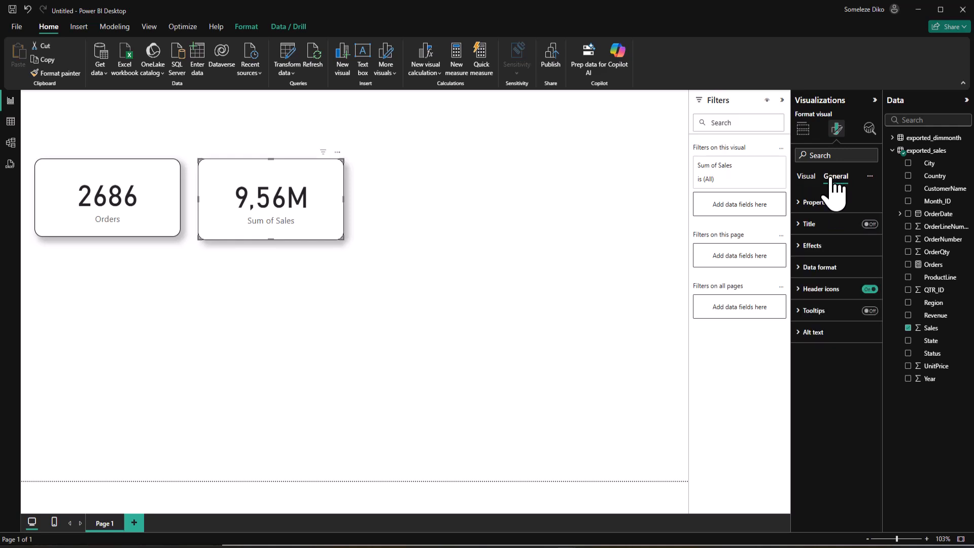
left_click(800, 202)
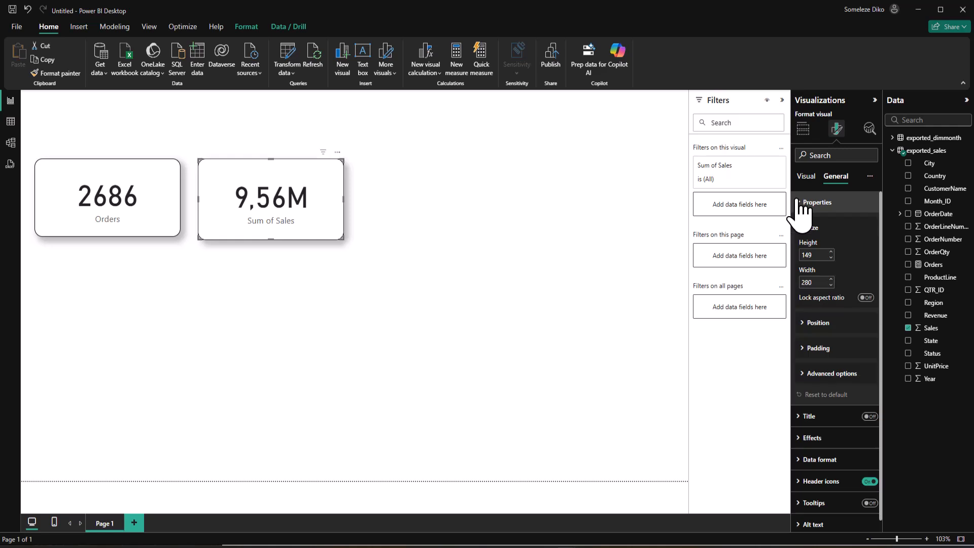
left_click(800, 203)
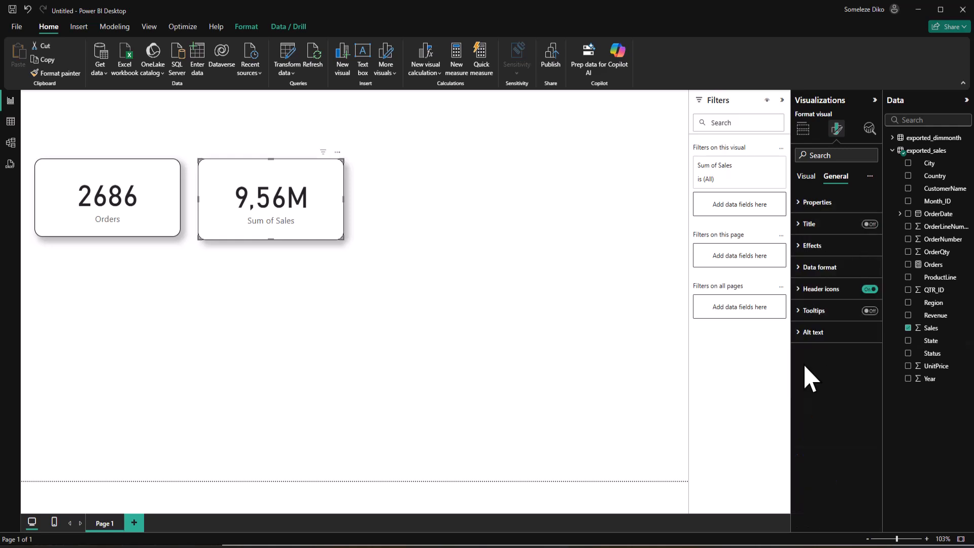
left_click(799, 269)
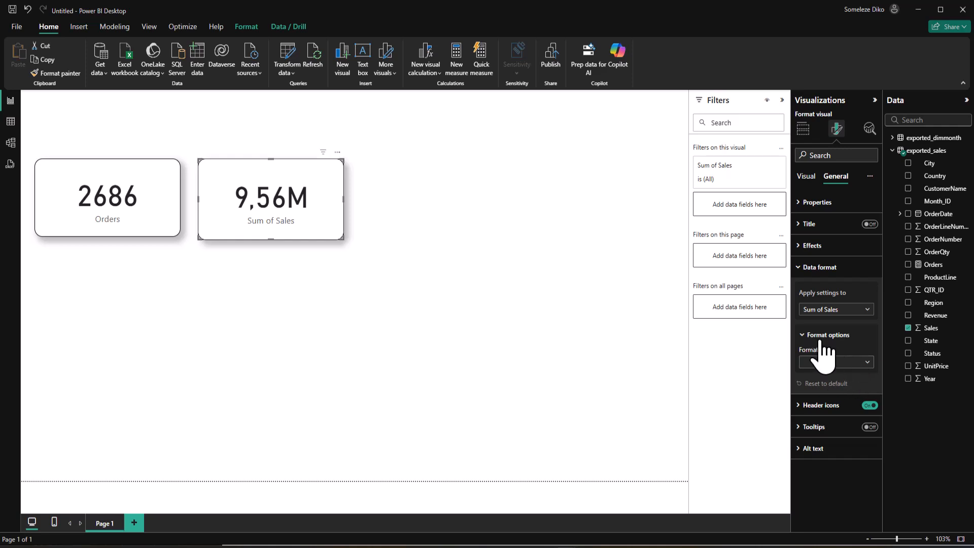
left_click(866, 362)
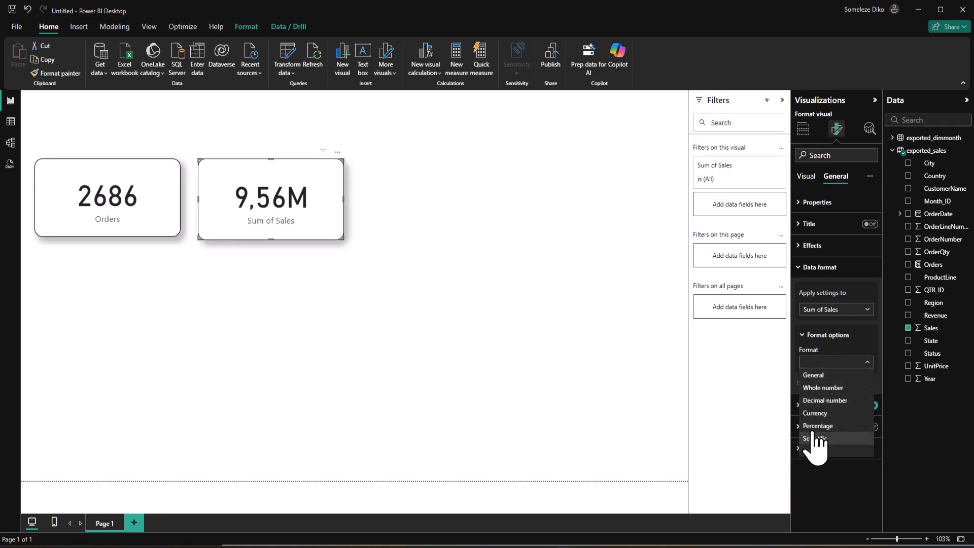
left_click(815, 413)
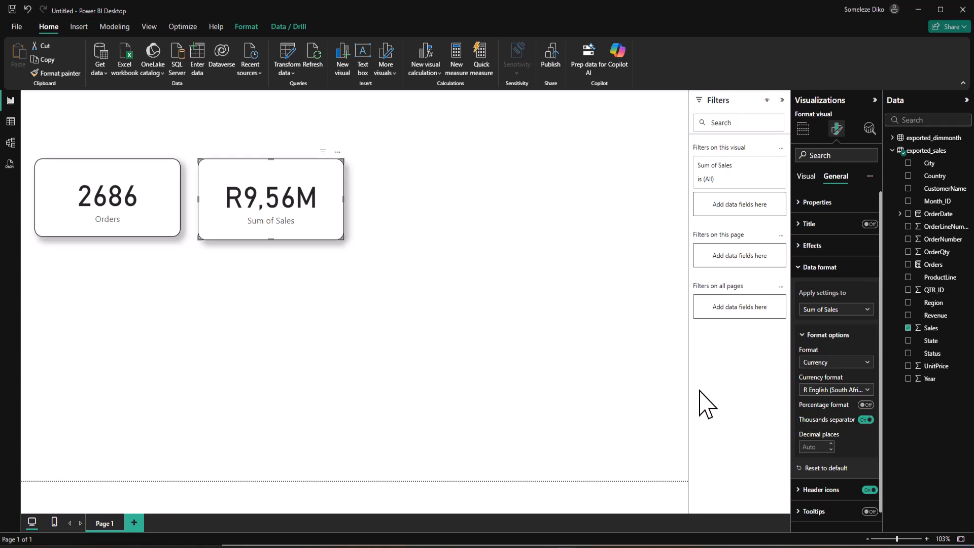
Look through the available currency formats for the Sum of Sales card, keeping English (South Africa).
left_click(850, 390)
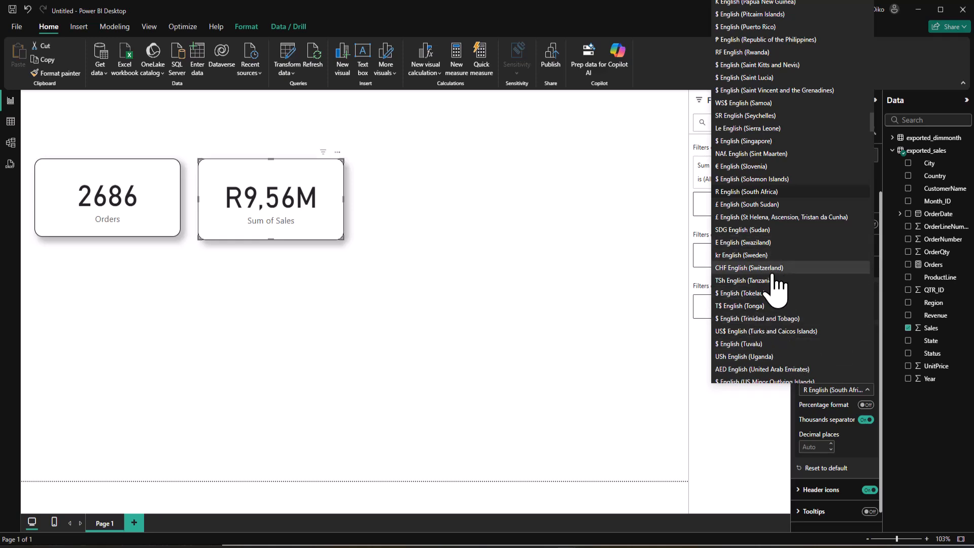
scroll(754, 317, "down", 1)
scroll(754, 314, "down", 4)
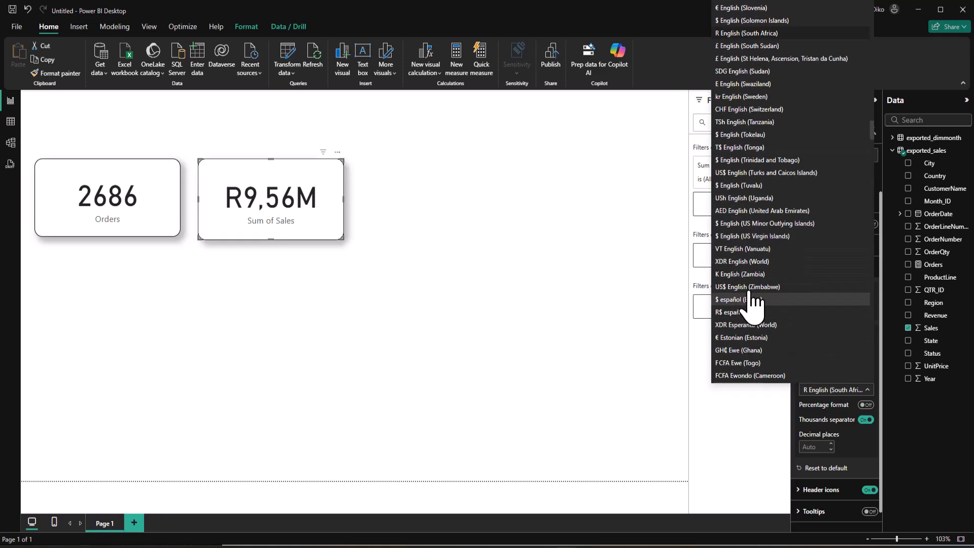
scroll(748, 274, "down", 20)
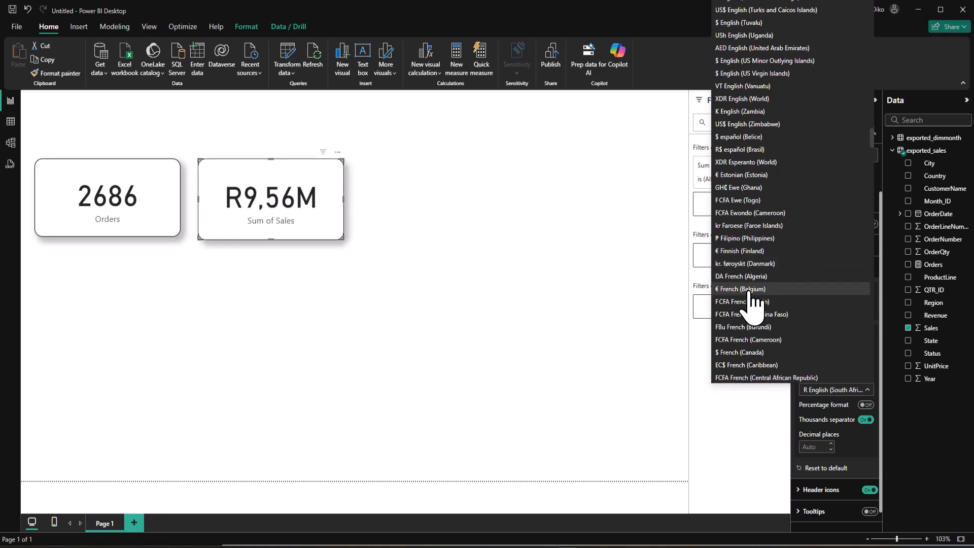
scroll(754, 304, "down", 20)
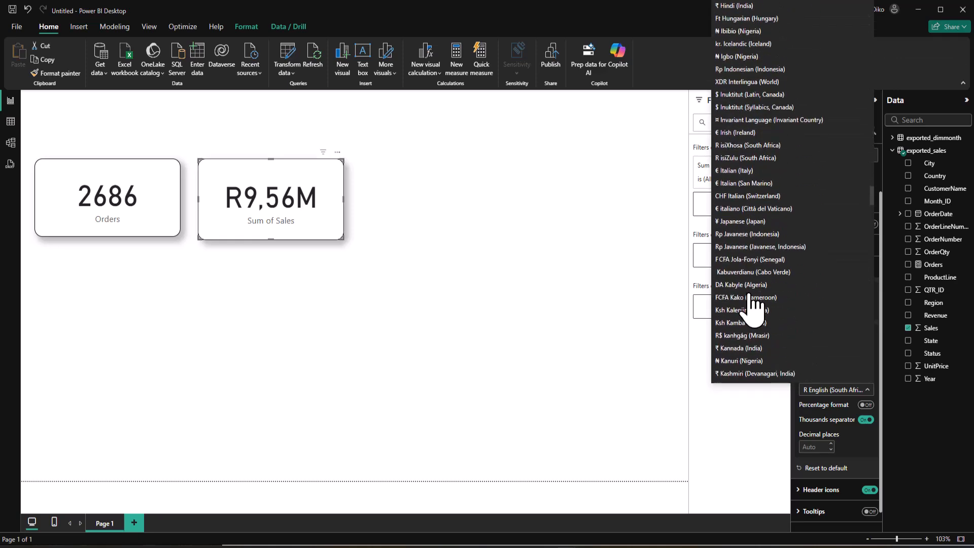
scroll(754, 305, "down", 12)
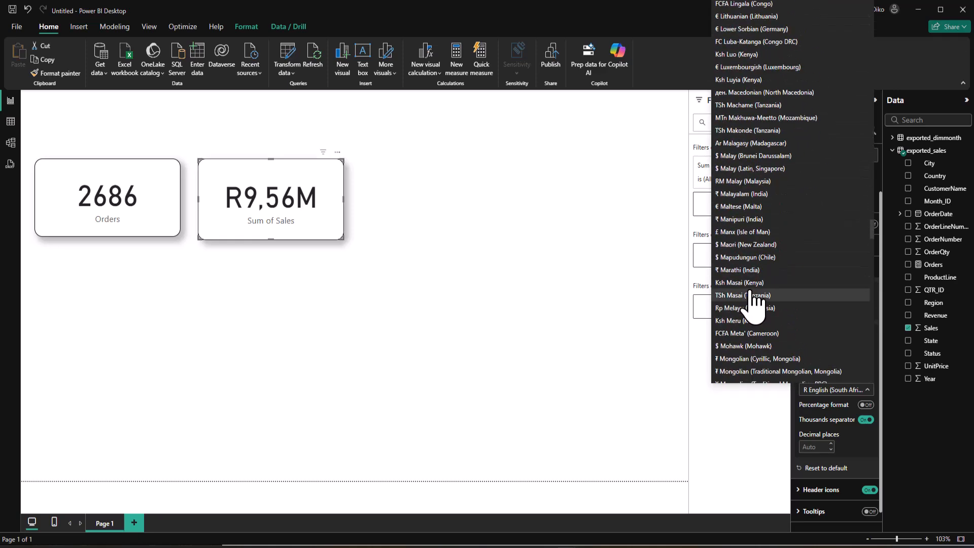
scroll(755, 304, "down", 12)
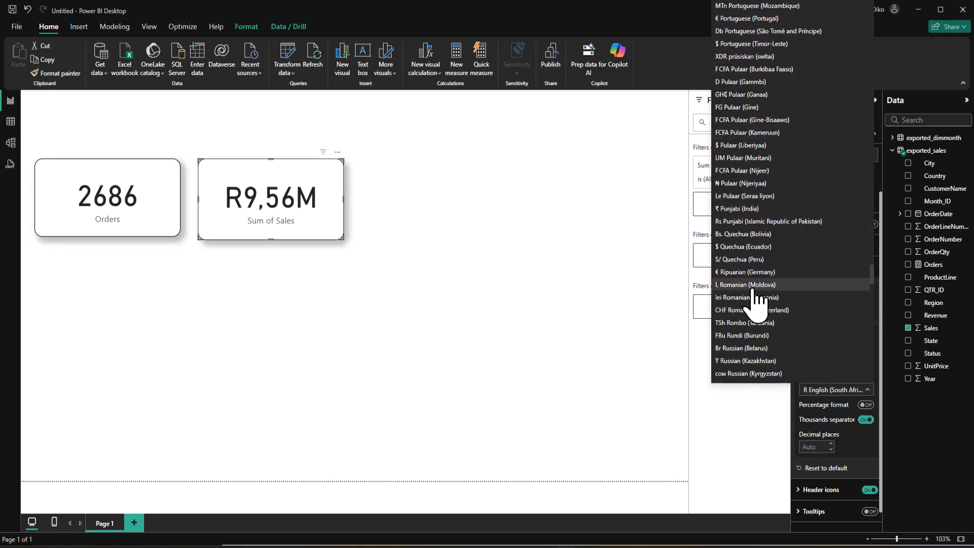
scroll(755, 299, "down", 15)
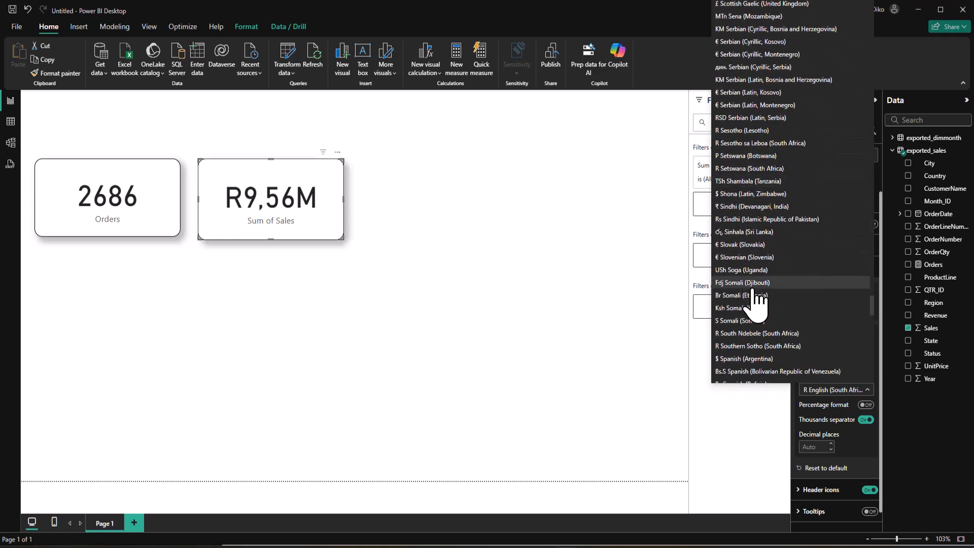
scroll(758, 291, "down", 11)
scroll(758, 303, "down", 12)
scroll(756, 300, "down", 10)
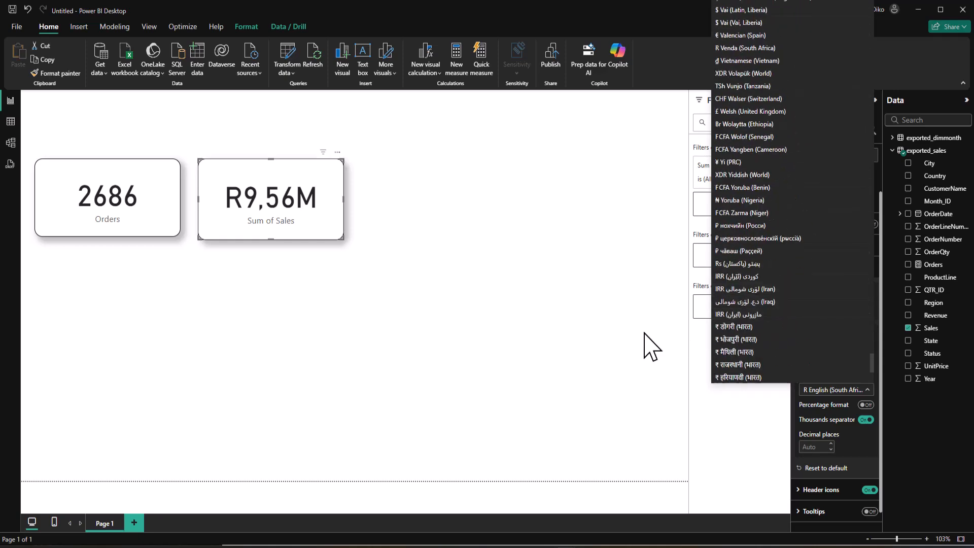
key("Escape")
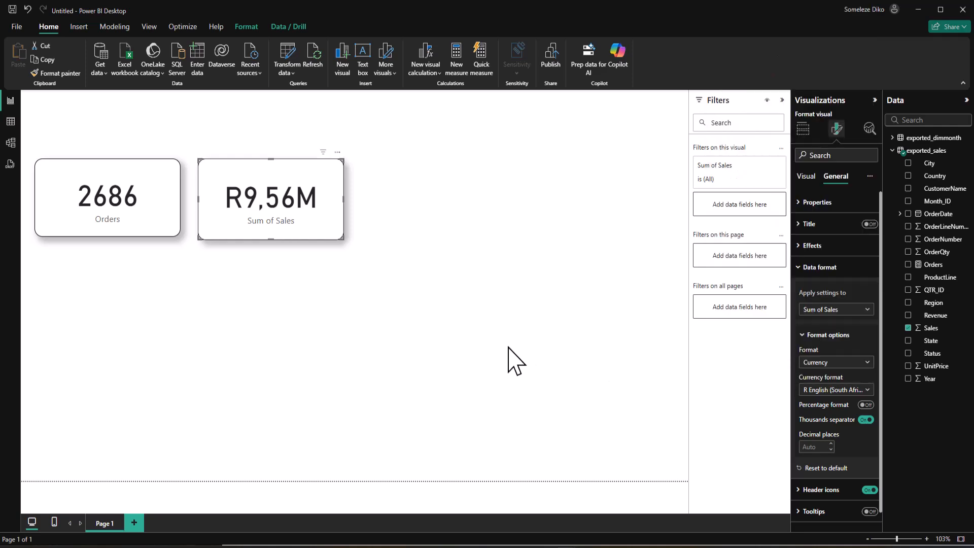
Reduce the height of the Sum of Sales card to match the Orders card.
left_click(292, 307)
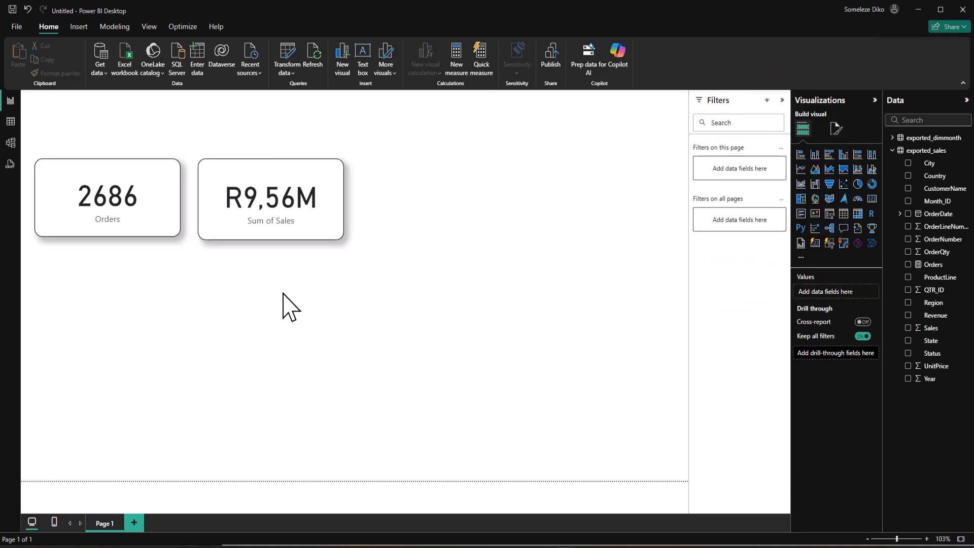
left_click(254, 196)
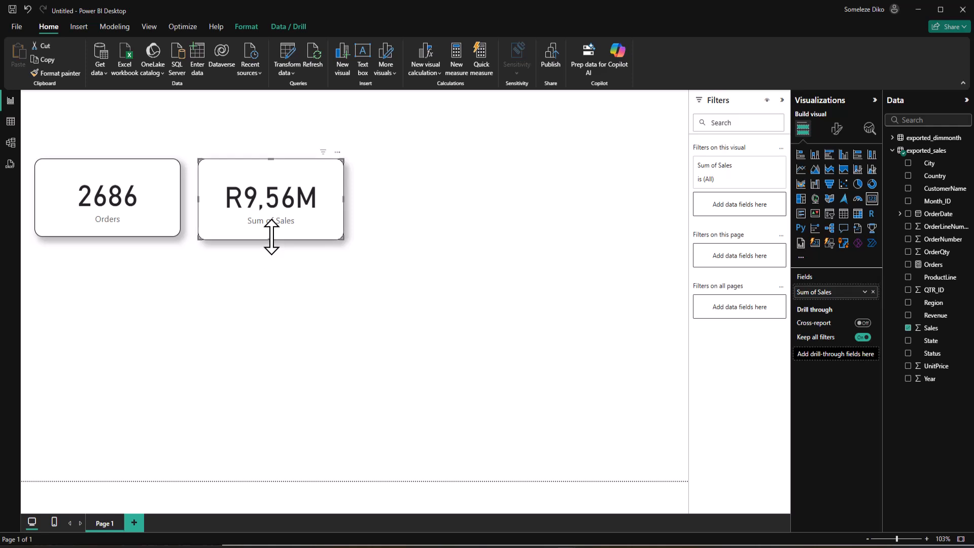
left_click_drag(269, 240, 272, 236)
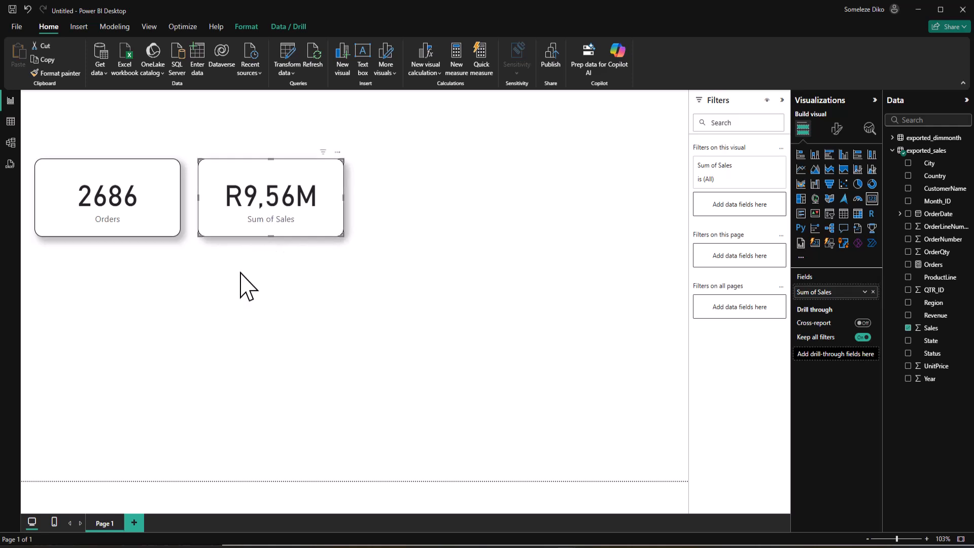
Narrow the Orders card slightly and move the Sum of Sales card closer to it, leaving a small gap.
left_click(170, 189)
left_click(182, 199)
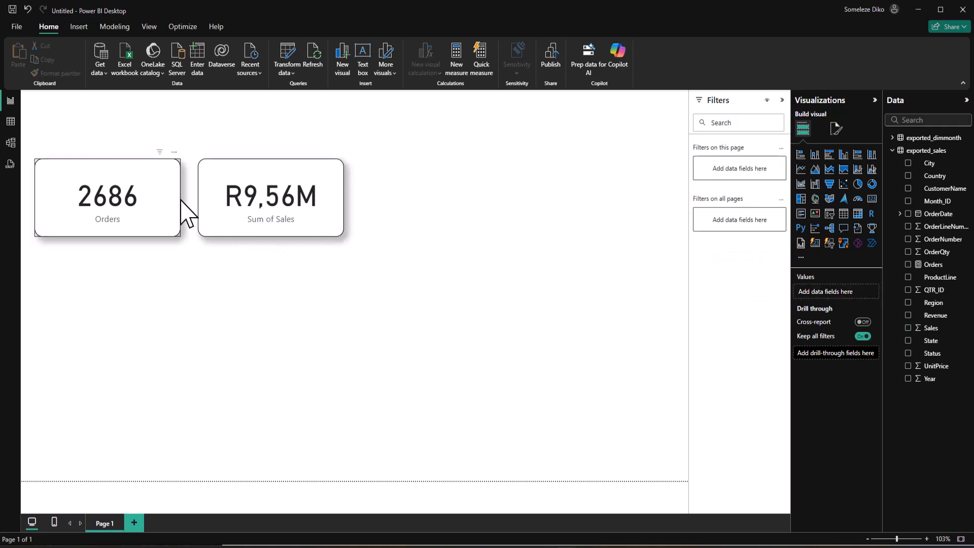
left_click(173, 196)
left_click_drag(180, 194, 177, 200)
left_click_drag(238, 183, 230, 182)
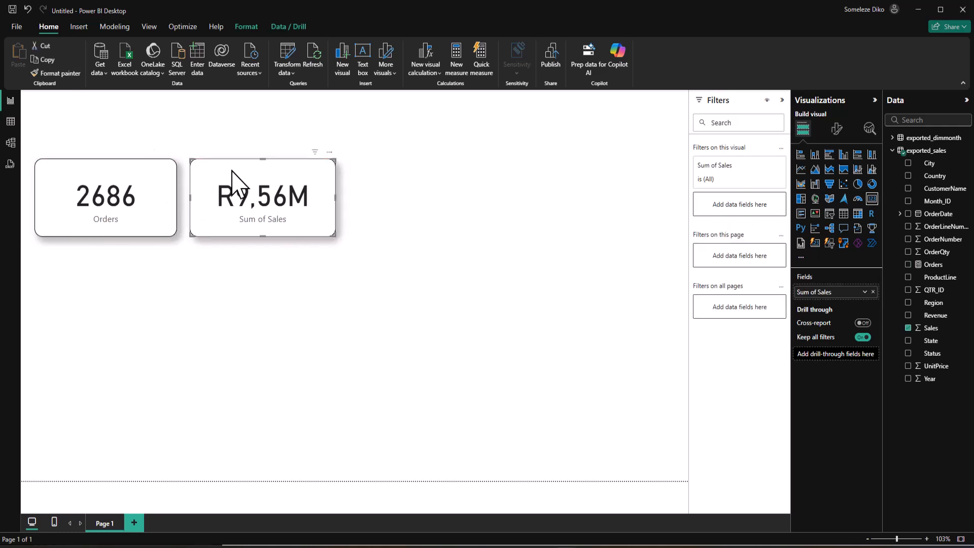
left_click(297, 276)
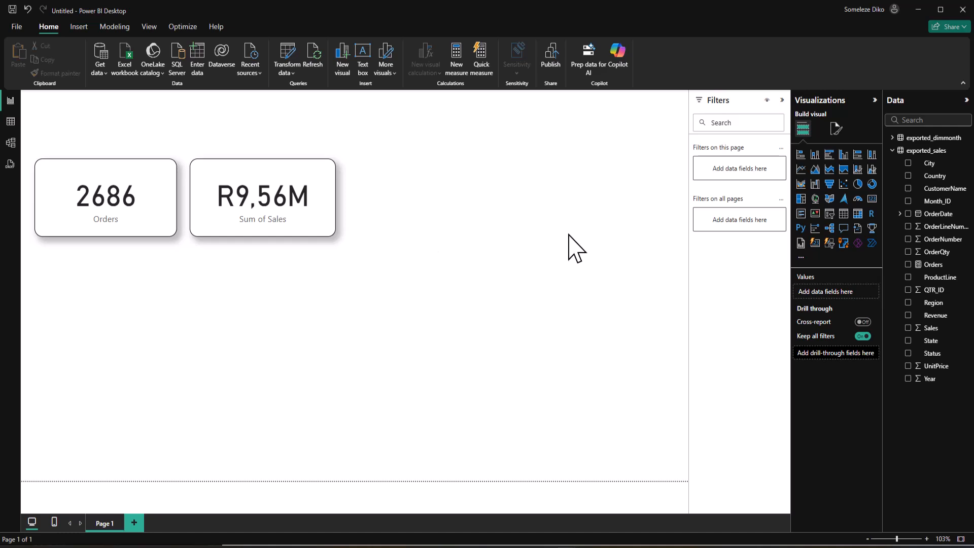
Add a gauge visual beside the Sum of Sales card and show the average of UnitPrice as its value.
left_click(857, 200)
left_click_drag(97, 298, 414, 184)
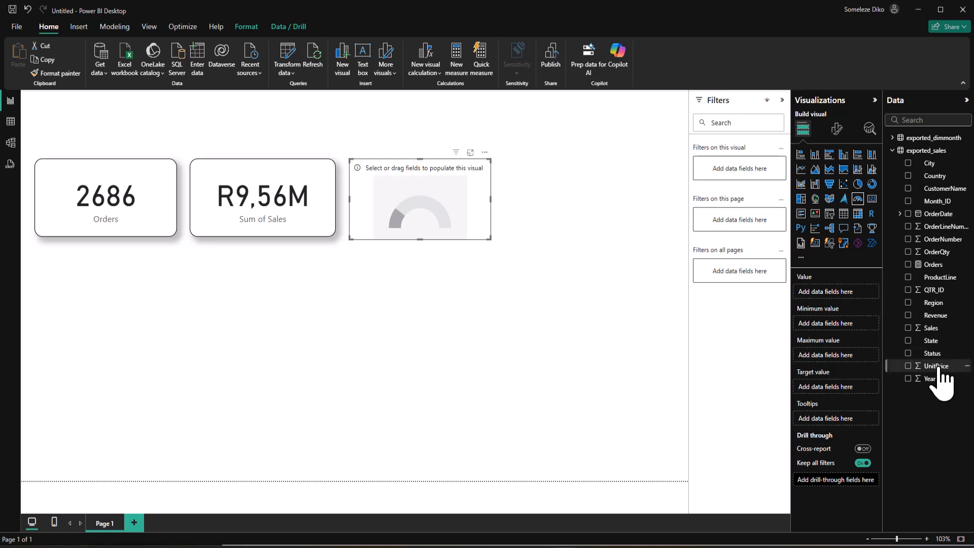
left_click_drag(938, 368, 847, 293)
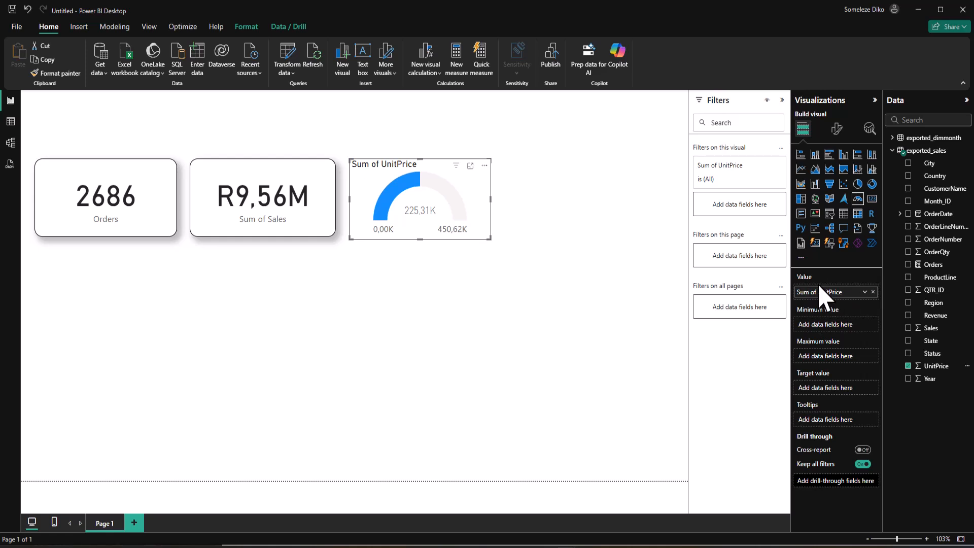
left_click(864, 292)
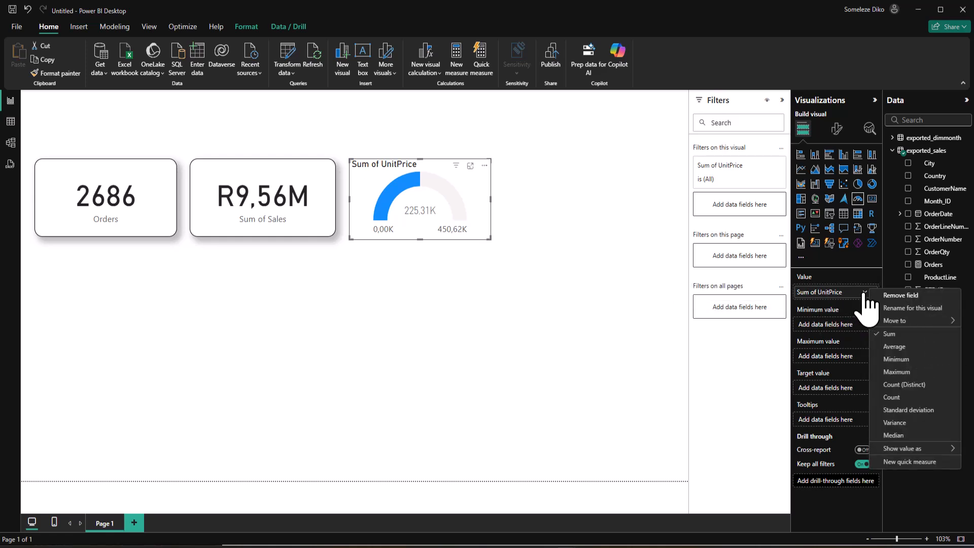
left_click(894, 346)
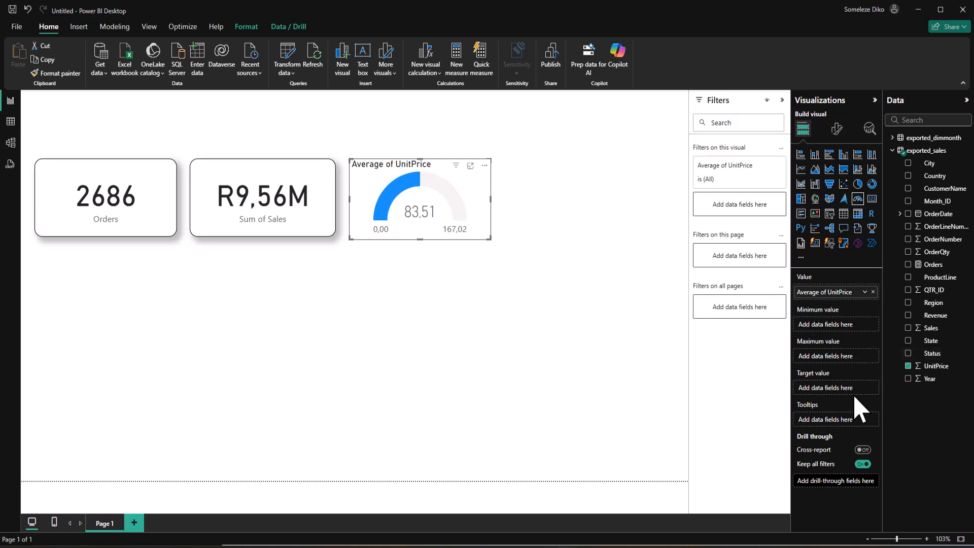
Set the gauge's minimum value to the minimum of UnitPrice and its maximum value to the maximum of UnitPrice.
left_click_drag(929, 366, 852, 327)
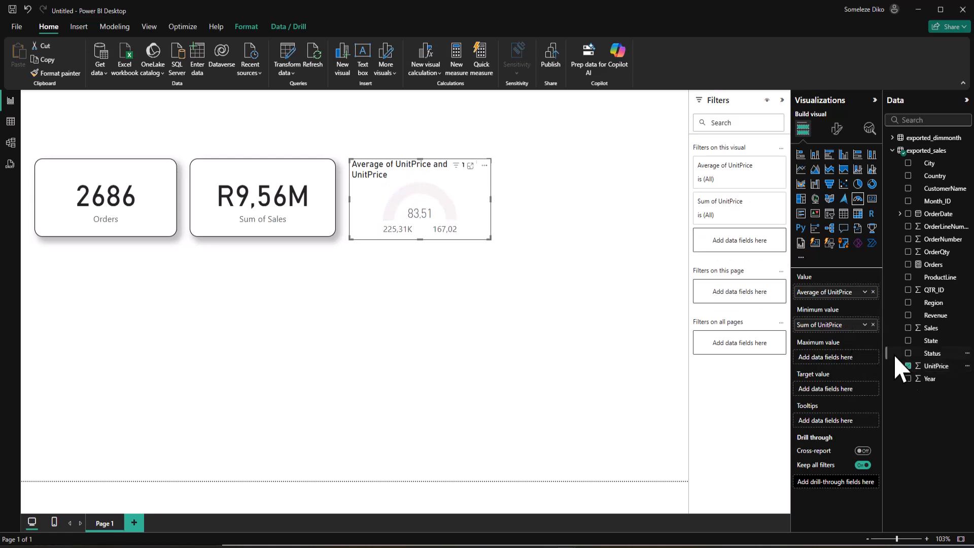
left_click_drag(940, 371, 845, 360)
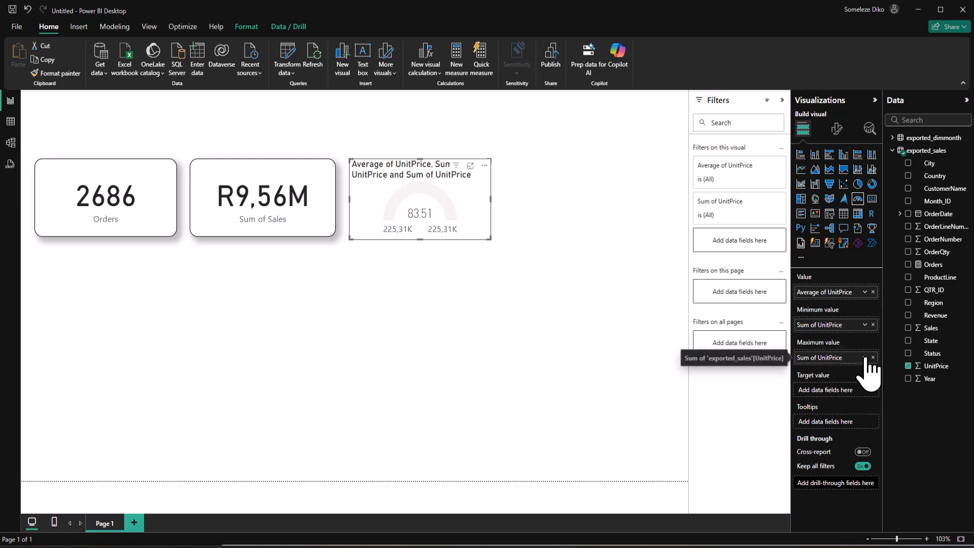
left_click(865, 358)
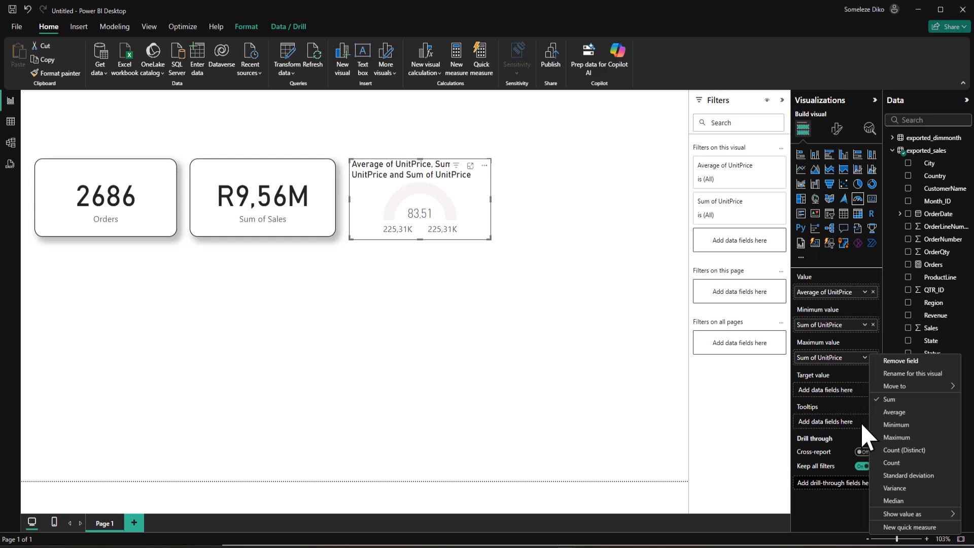
left_click(885, 437)
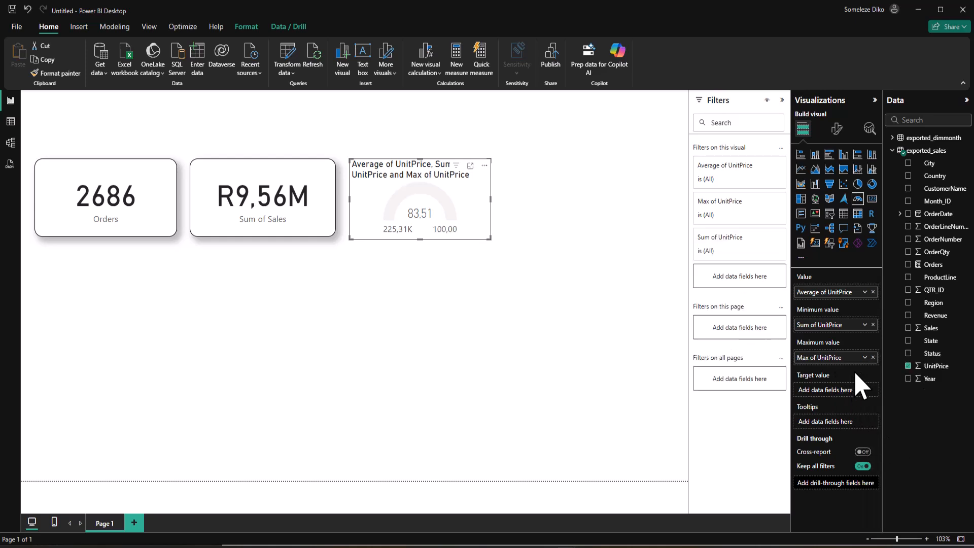
left_click(865, 326)
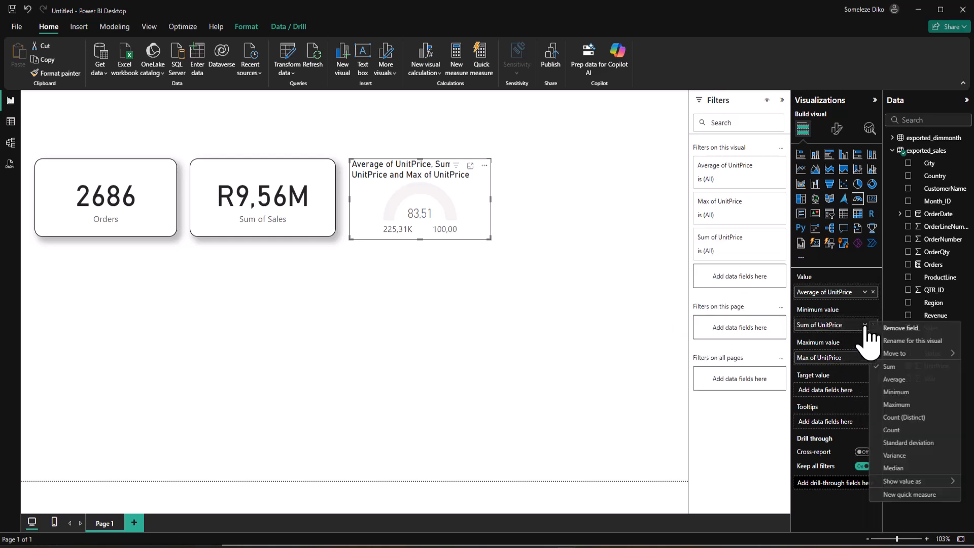
left_click(896, 393)
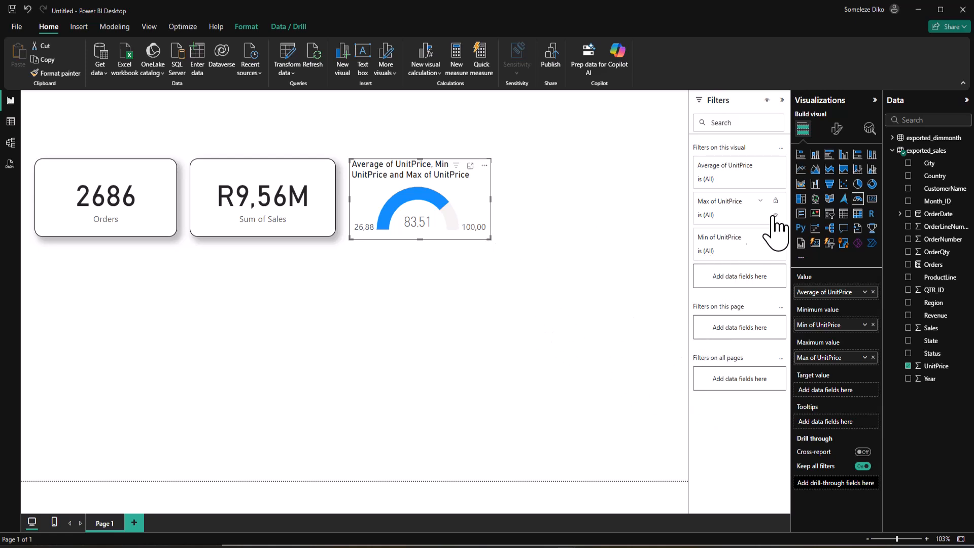
left_click(523, 289)
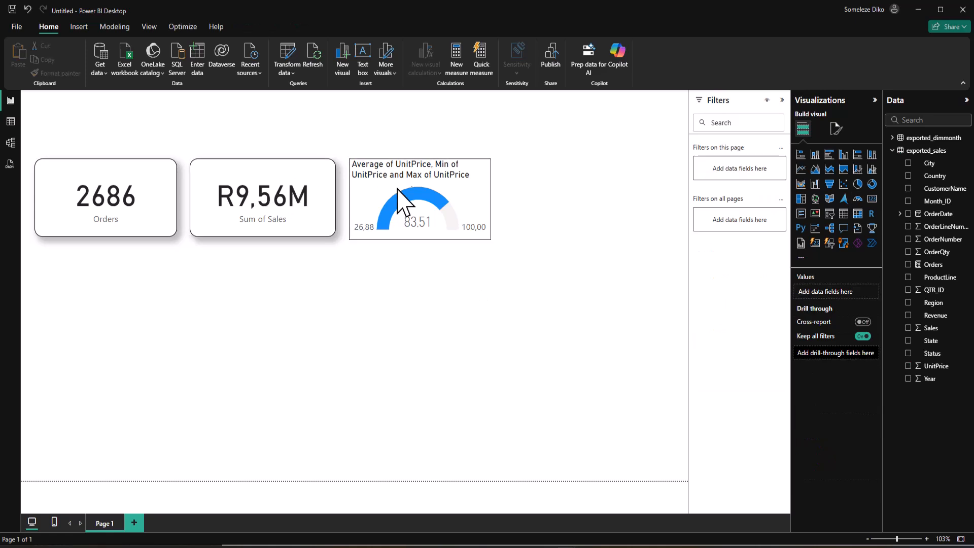
left_click(468, 191)
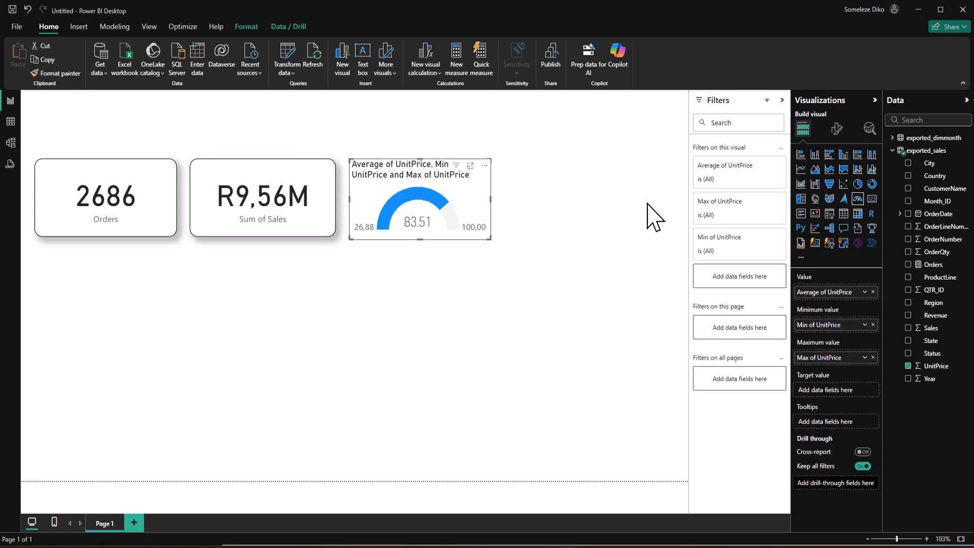
Turn on the gauge's visual border and shadow, and round its border corners to 15 px.
left_click(836, 127)
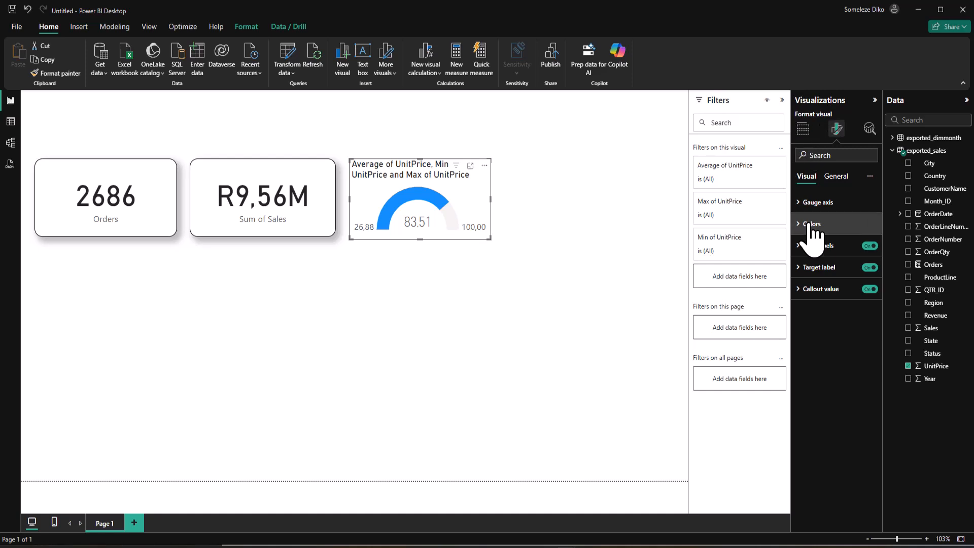
left_click(834, 178)
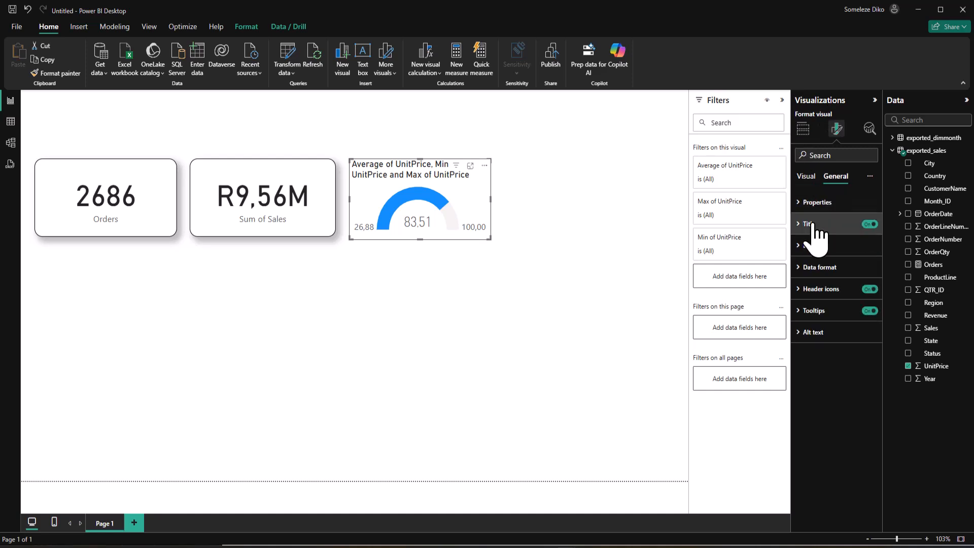
left_click(807, 246)
left_click(865, 364)
left_click(865, 390)
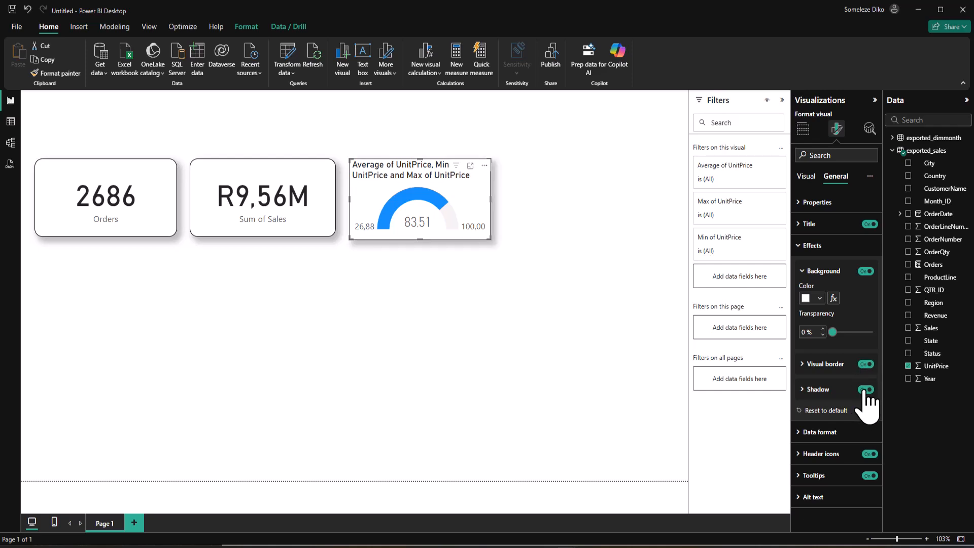
left_click(804, 365)
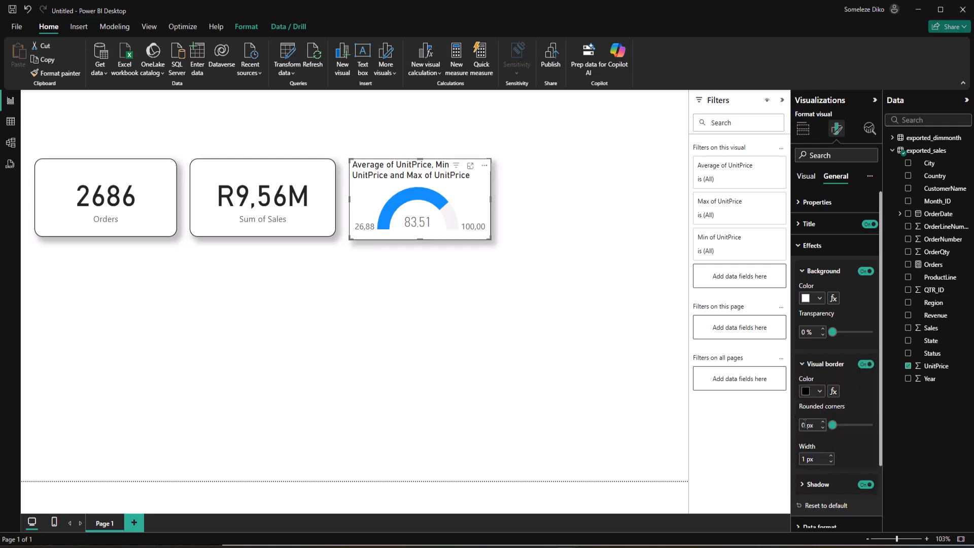
type("15")
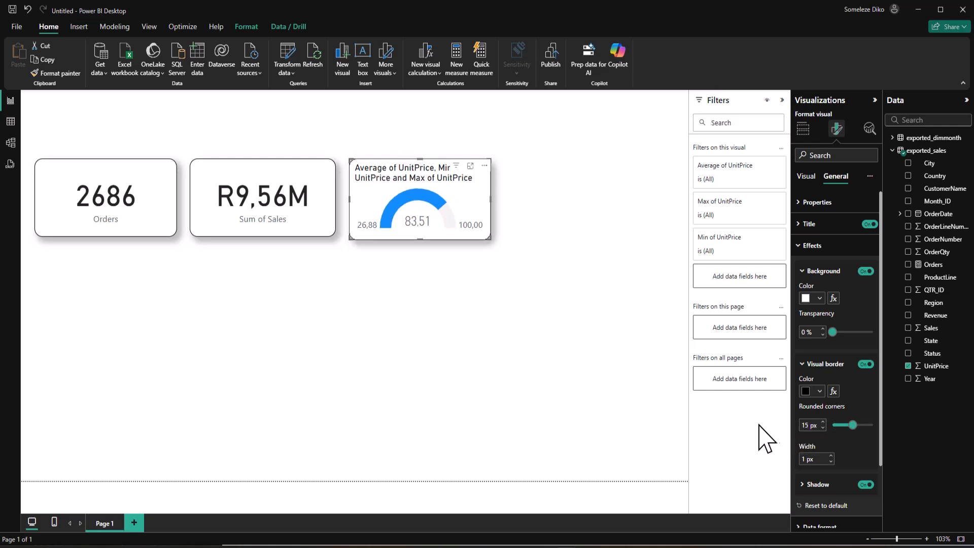
Change the gauge's title text to "Average Unit Price".
left_click(807, 245)
left_click(805, 223)
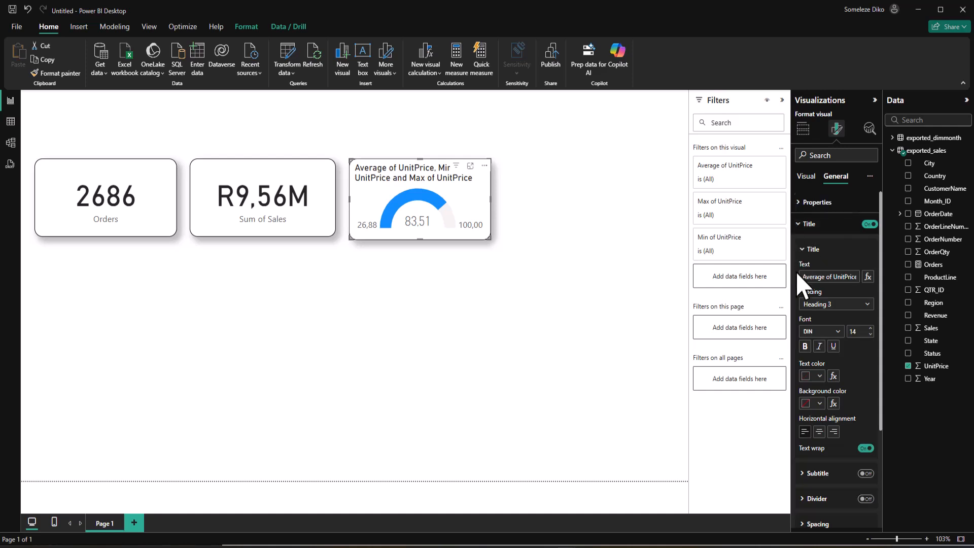
left_click(806, 250)
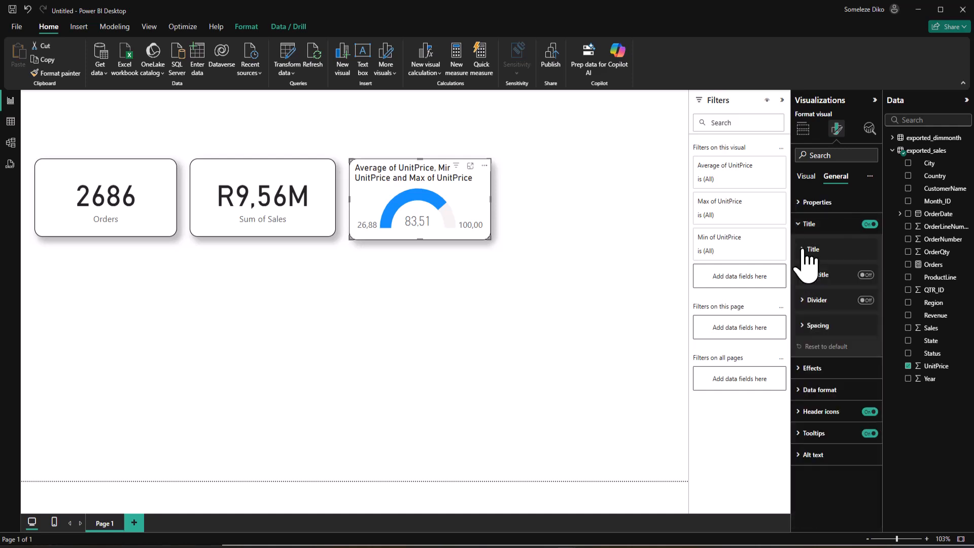
left_click(806, 249)
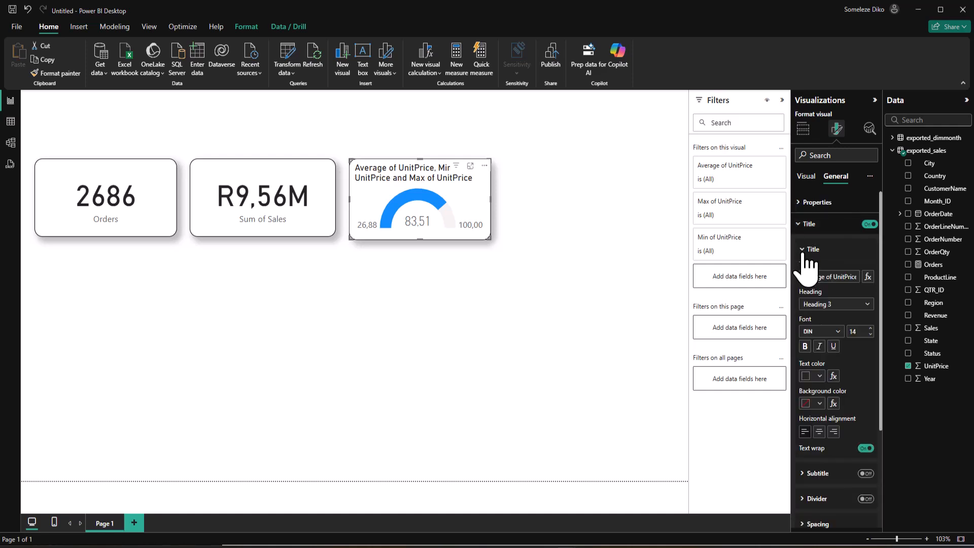
left_click(836, 276)
key("Right")
key("Right")
key("Right")
key("Right")
key("Right")
key("Right")
key("Right")
key("Right")
key("Right")
key("Right")
key("Right")
key("Right")
key("Right")
key("Right")
key("Right")
key("Right")
key("Right")
key("Right")
key("Right")
key("Right")
key("BackSpace")
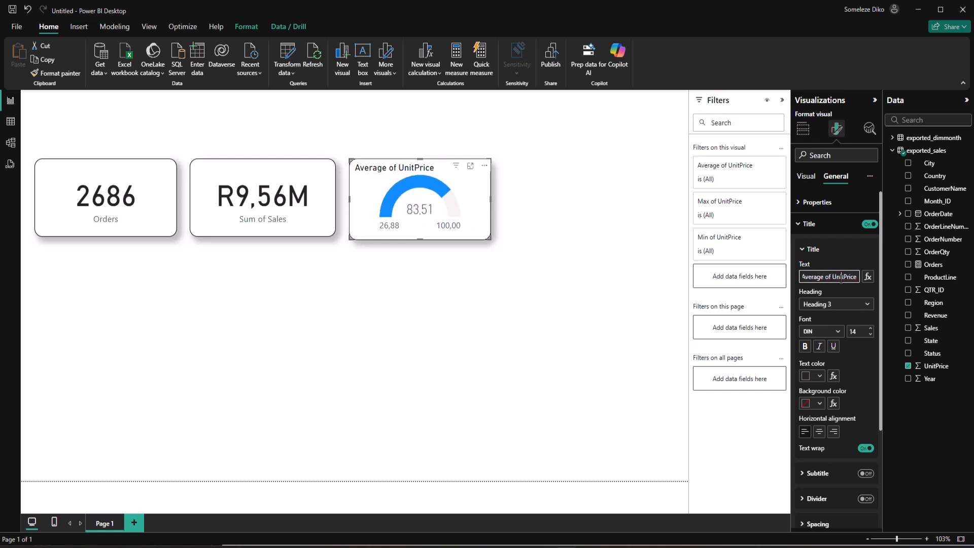
key("alt")
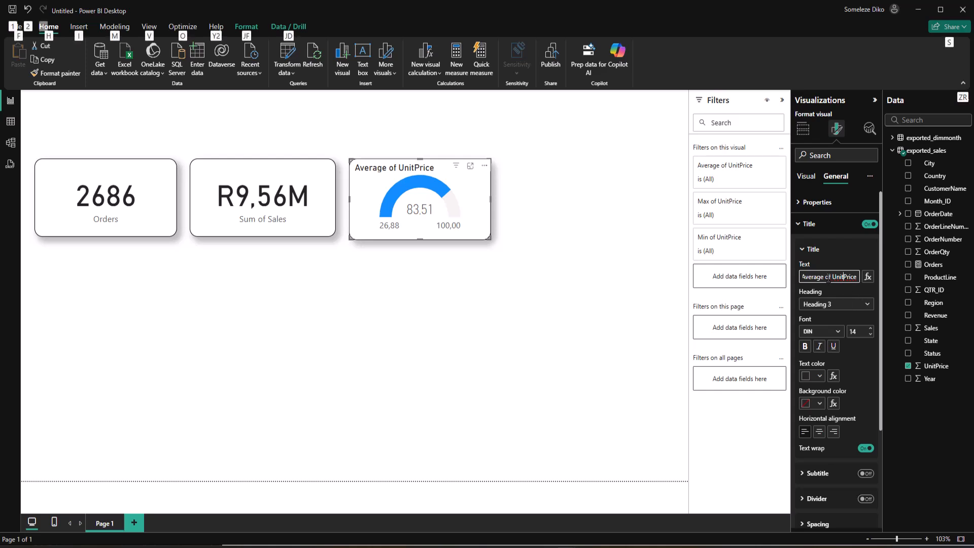
key("alt")
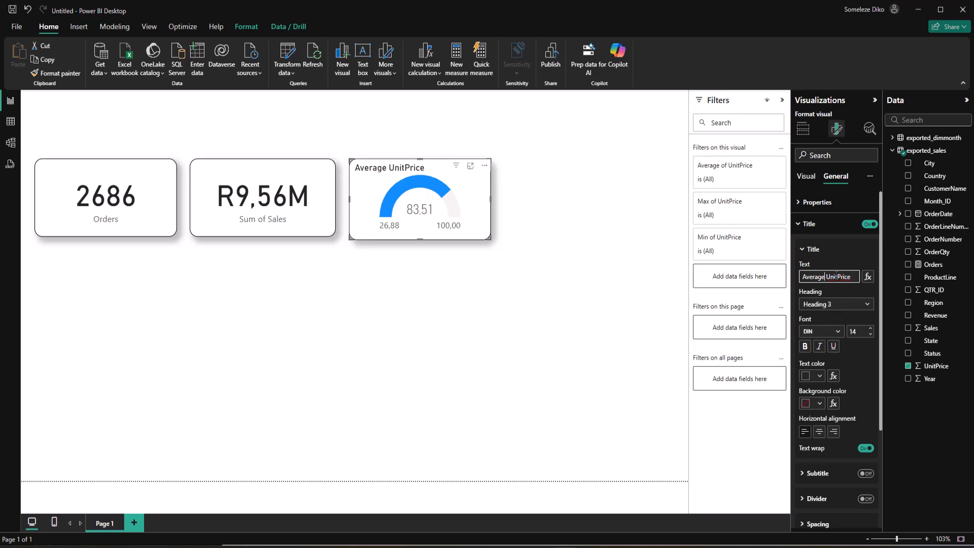
left_click(838, 277)
left_click(806, 225)
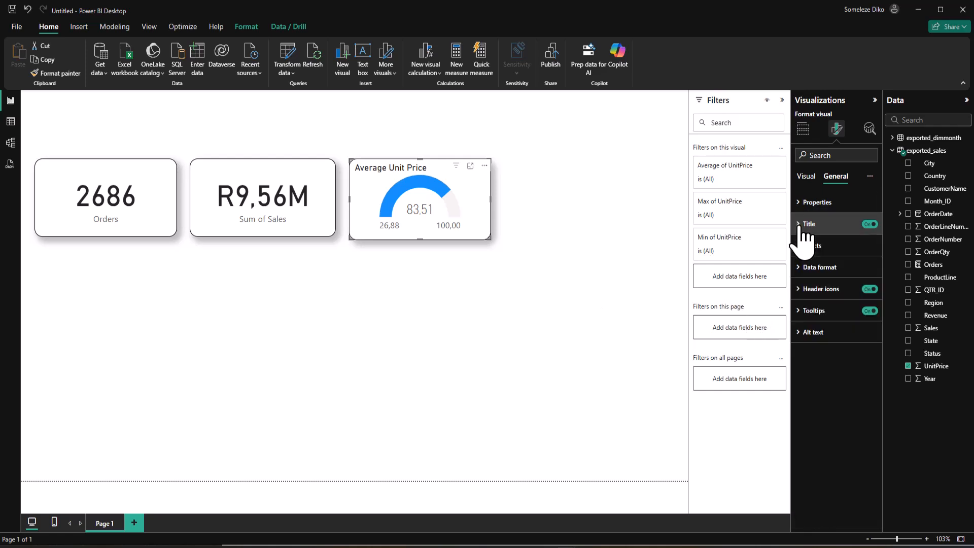
Format the gauge's Average of UnitPrice as currency with a thousands separator and 2 decimal places, and widen the gauge slightly.
left_click(814, 267)
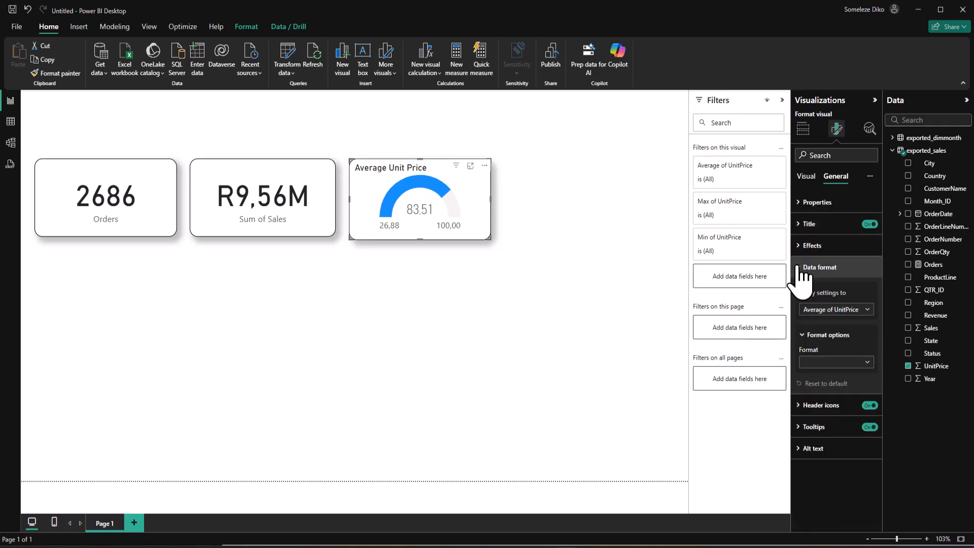
left_click(846, 362)
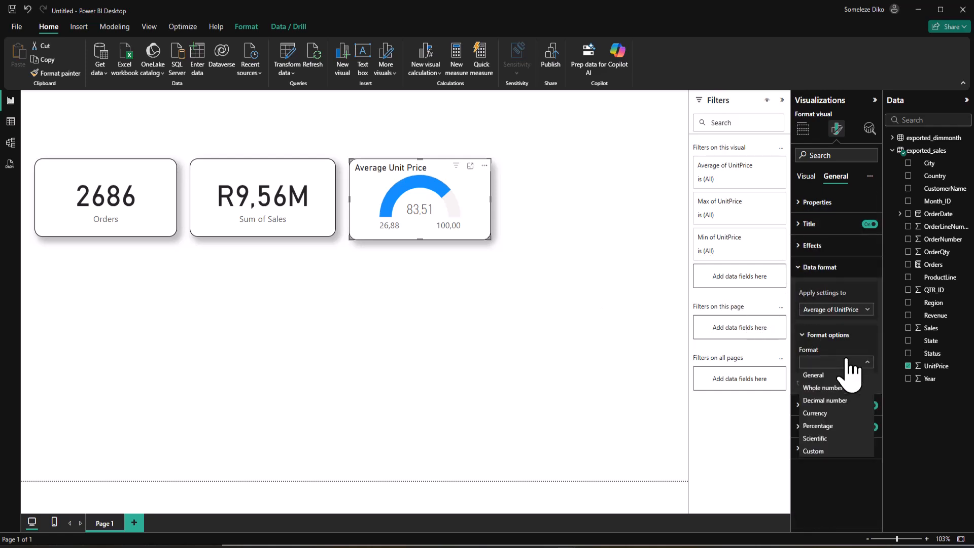
left_click(842, 413)
left_click(862, 419)
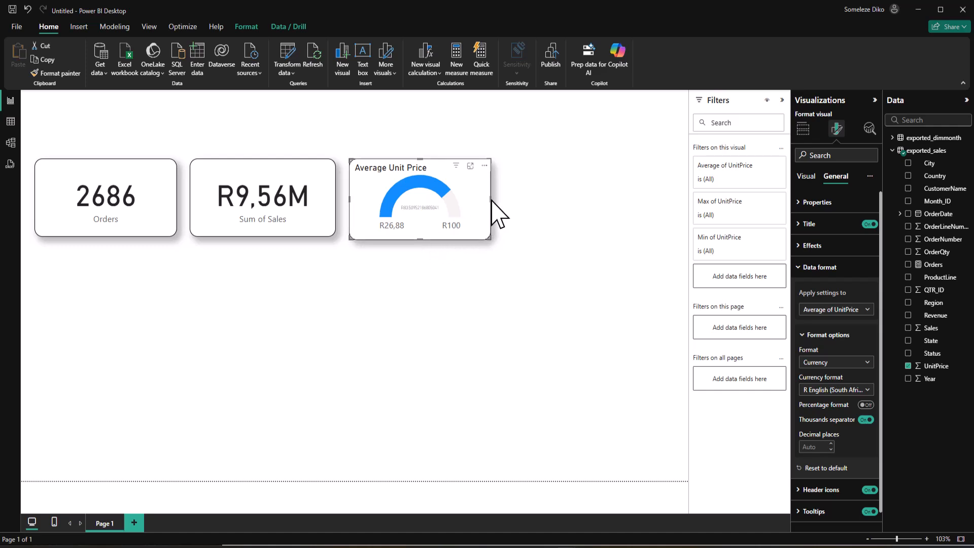
left_click_drag(491, 200, 506, 209)
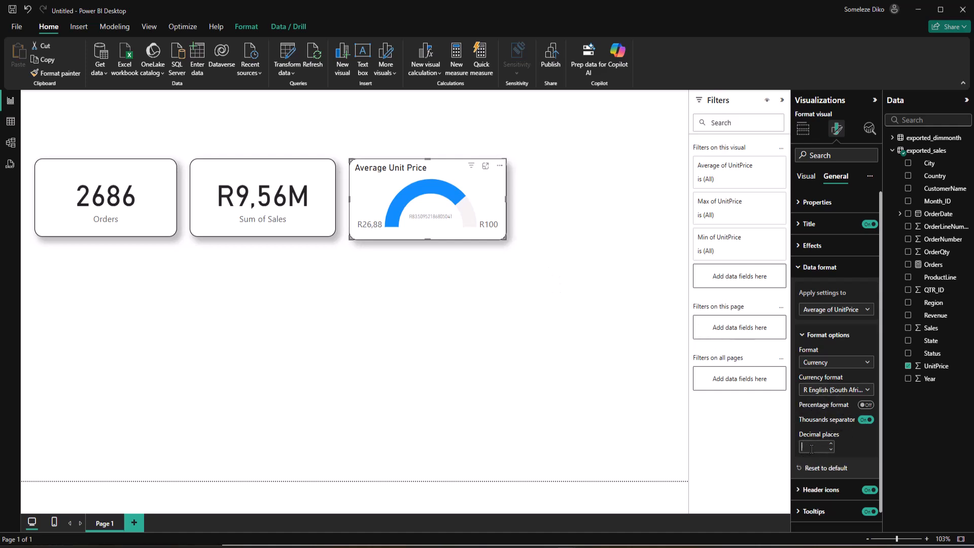
left_click(846, 447)
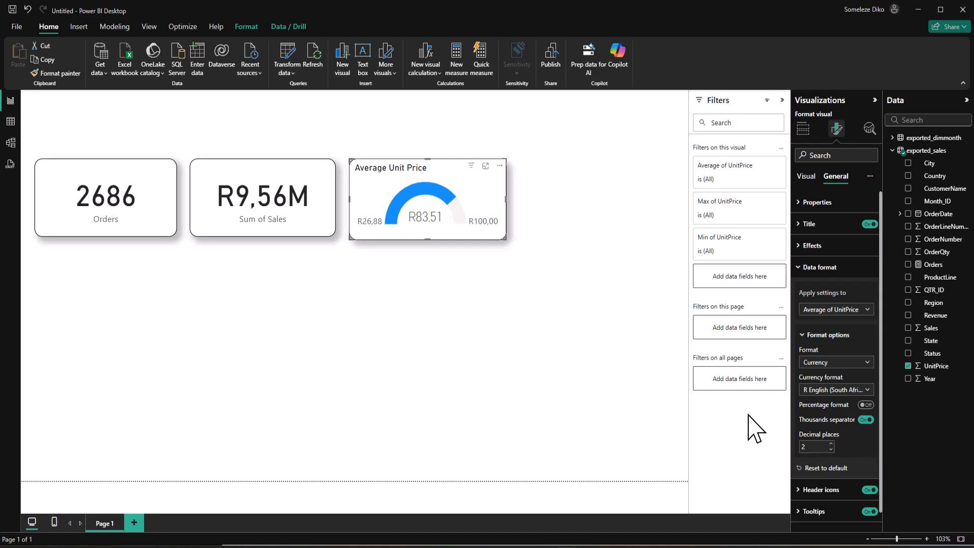
Reduce the gauge's height slightly so its lower edge aligns with the two cards.
left_click(461, 266)
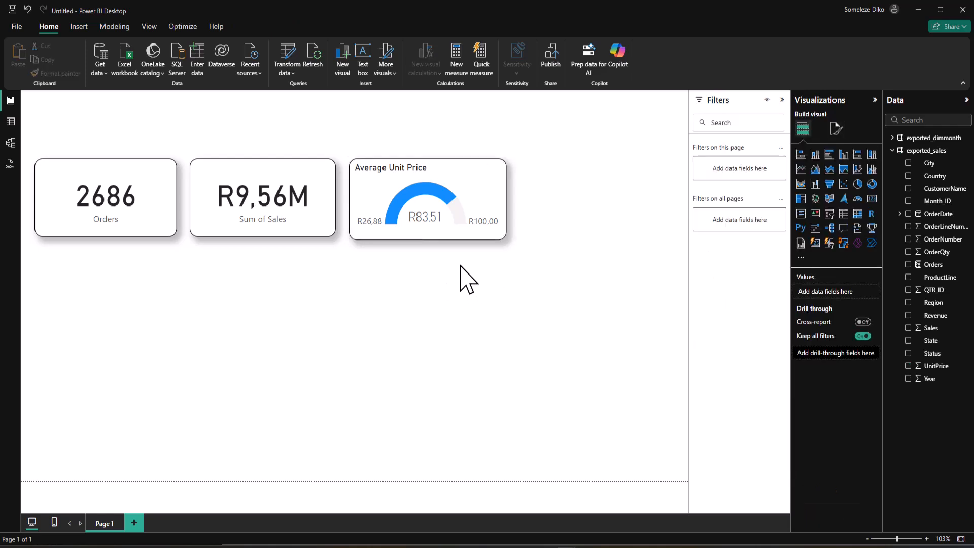
left_click(390, 201)
left_click_drag(426, 239, 427, 235)
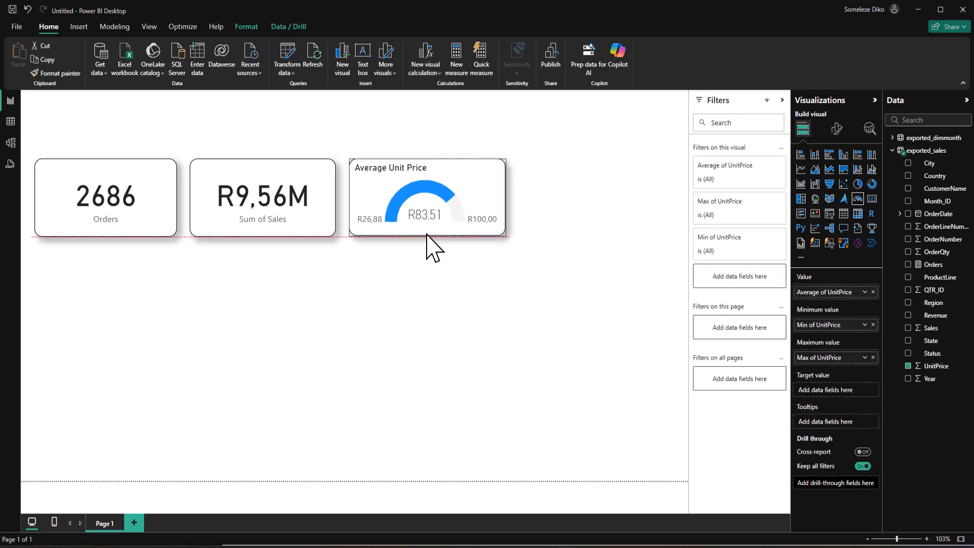
left_click(328, 279)
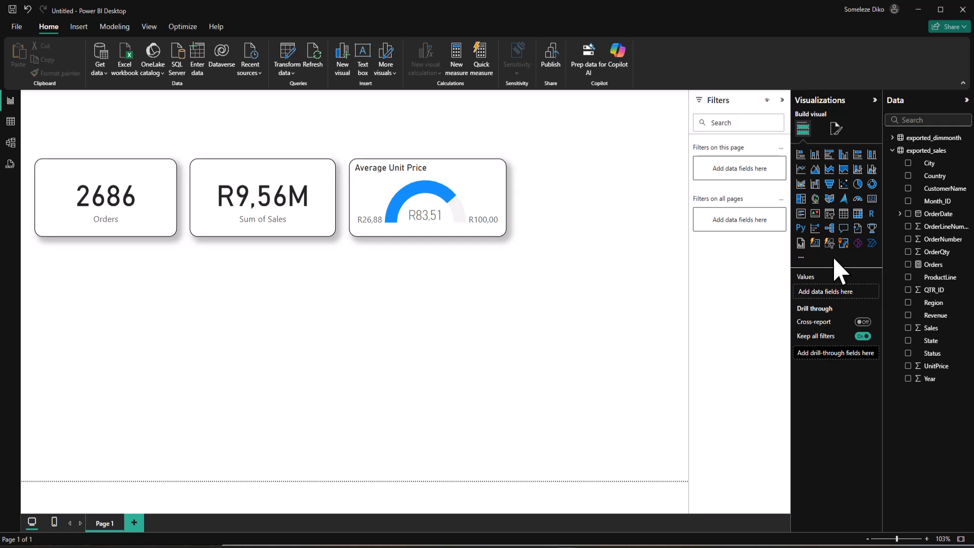
Add a slicer in the card row beside the gauge and use ProductLine as its field.
left_click(832, 214)
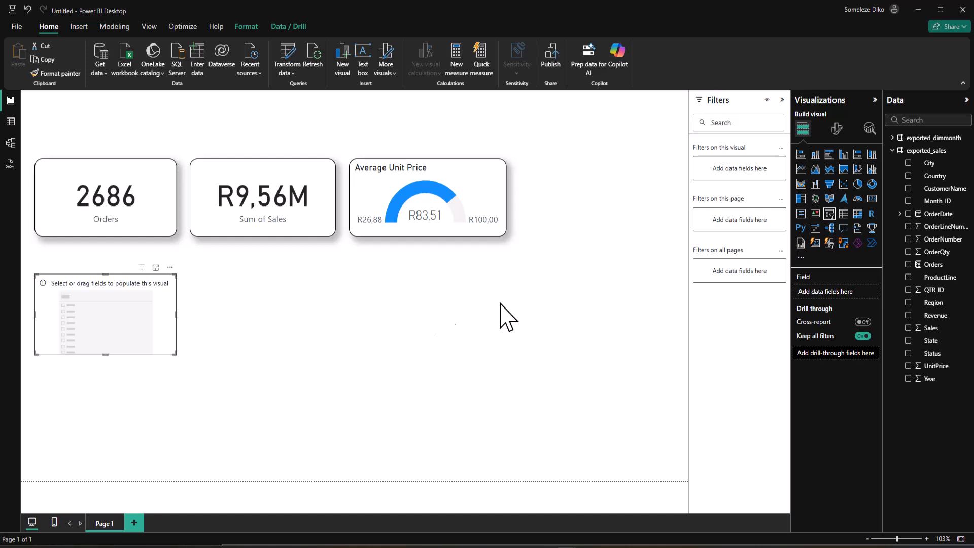
left_click_drag(110, 292, 592, 179)
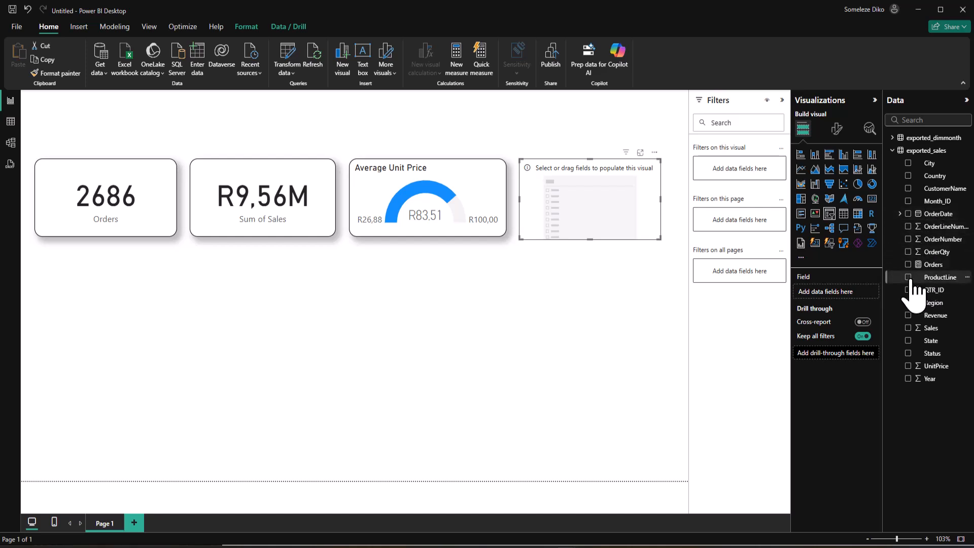
left_click_drag(943, 280, 840, 292)
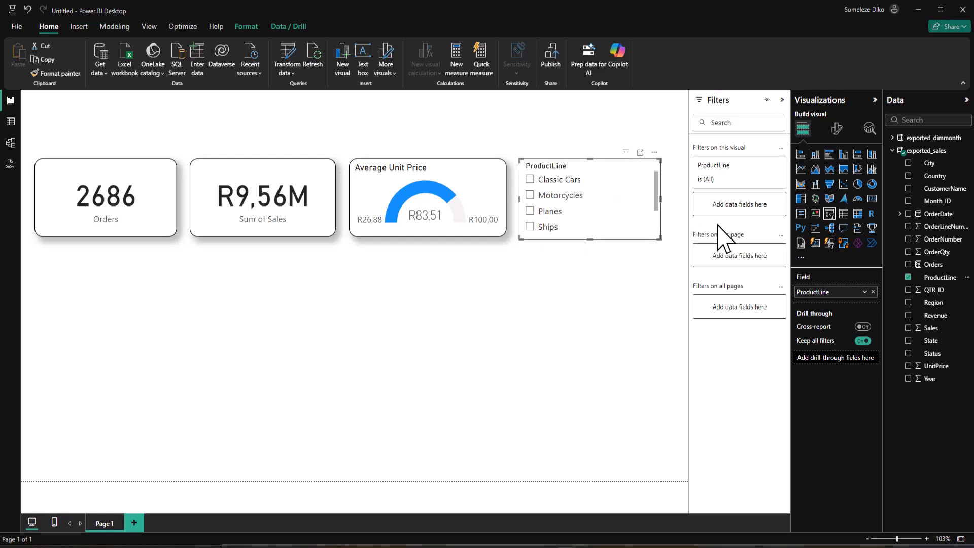
Set the ProductLine slicer's style to Dropdown.
left_click(838, 131)
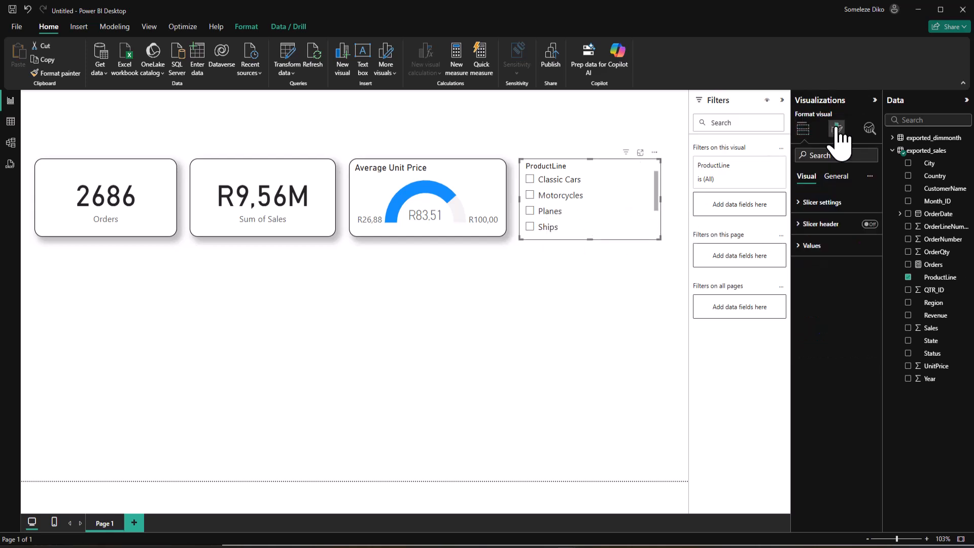
left_click(809, 202)
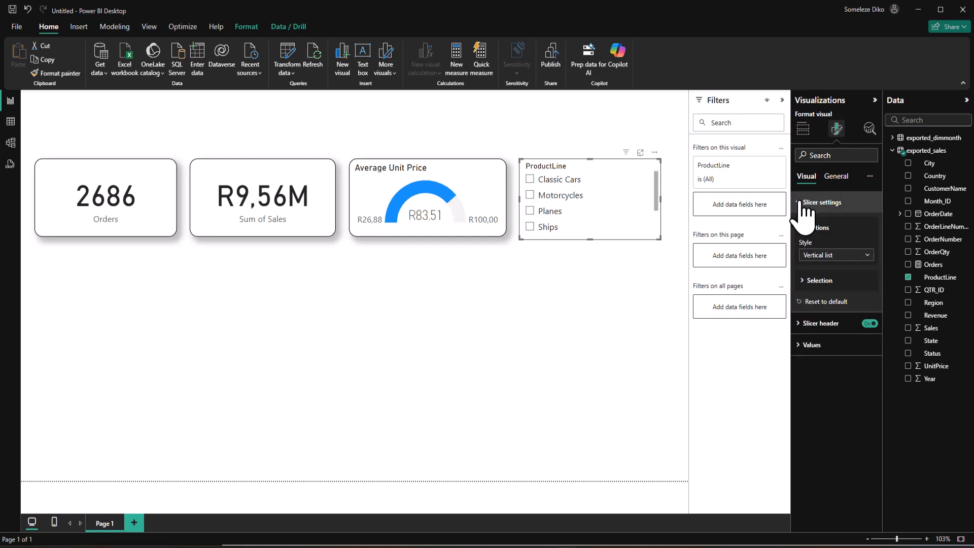
left_click(867, 255)
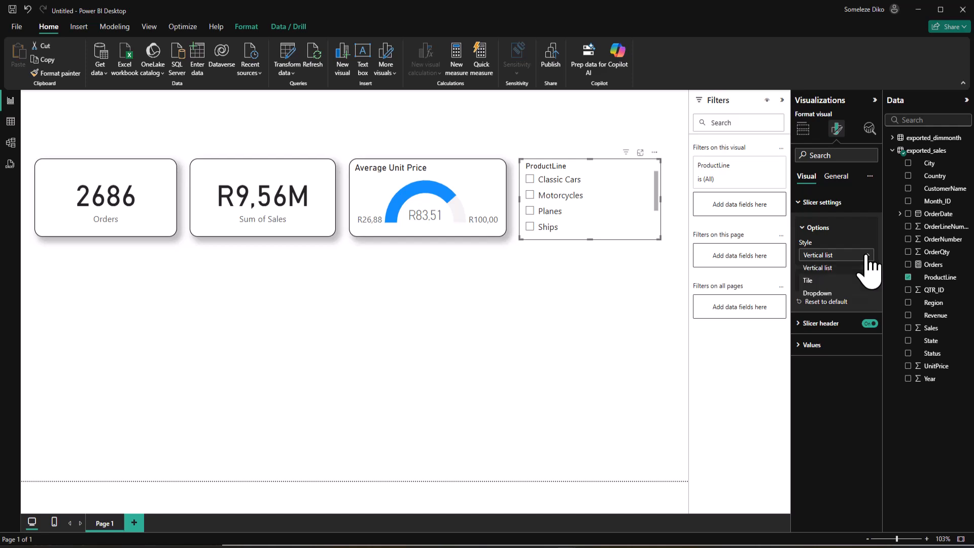
left_click(818, 293)
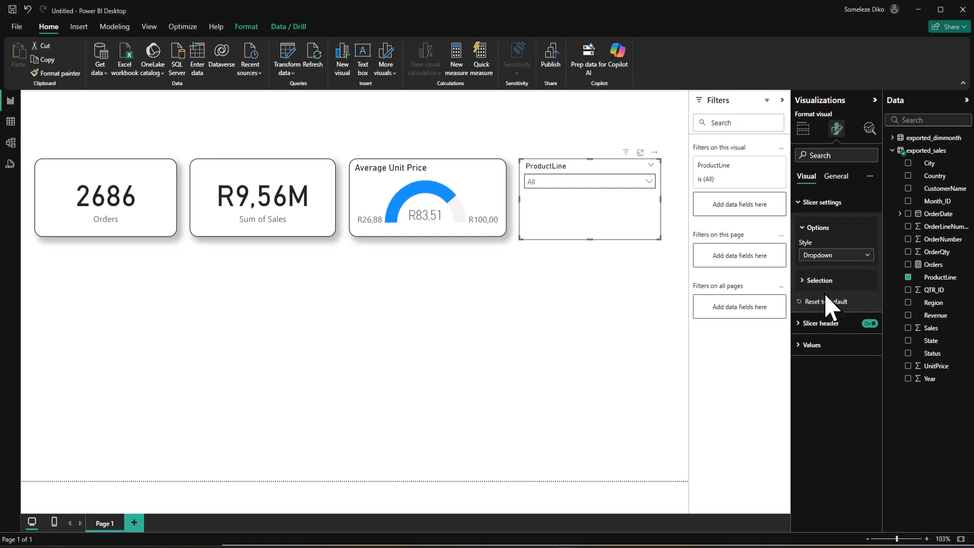
Give the ProductLine slicer a shadow and a visual border with 15 px rounded corners, and shorten the slicer to fit its dropdown.
left_click(836, 176)
left_click(810, 245)
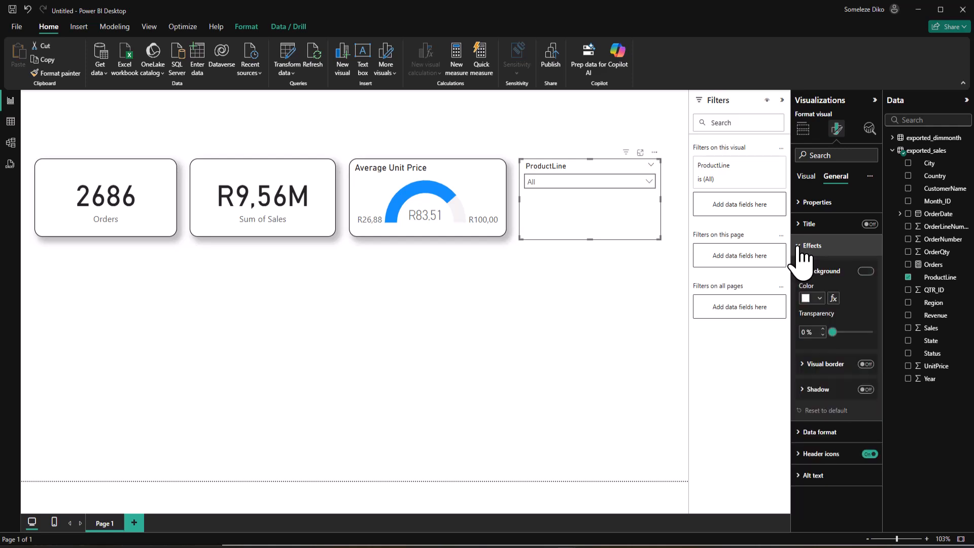
left_click(865, 364)
left_click(865, 389)
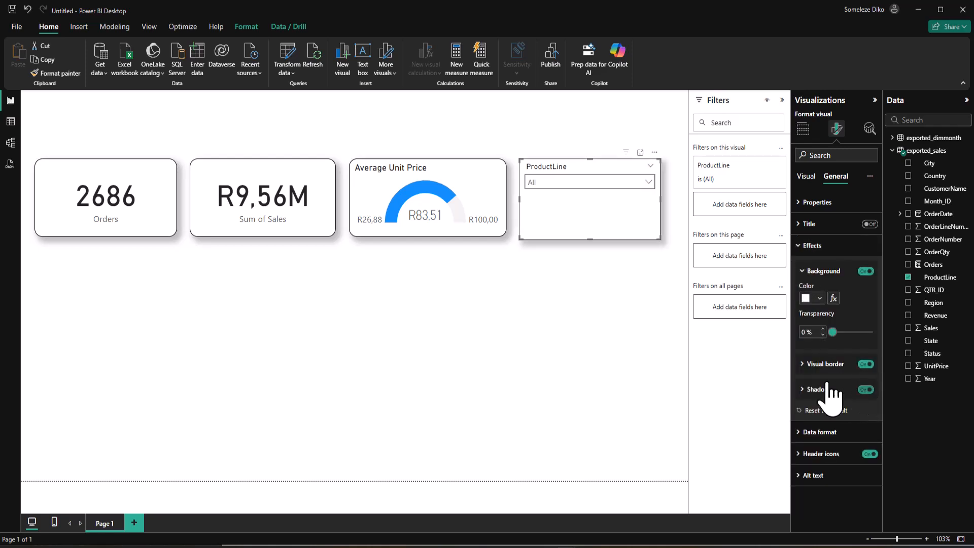
left_click(808, 364)
left_click_drag(804, 425, 800, 425)
type("15")
key("Return")
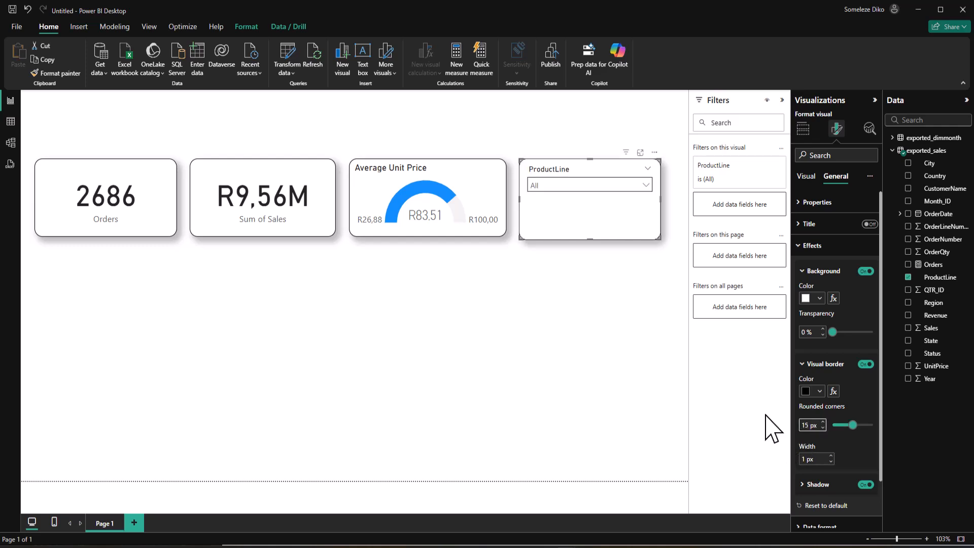
left_click_drag(590, 239, 592, 209)
left_click(538, 327)
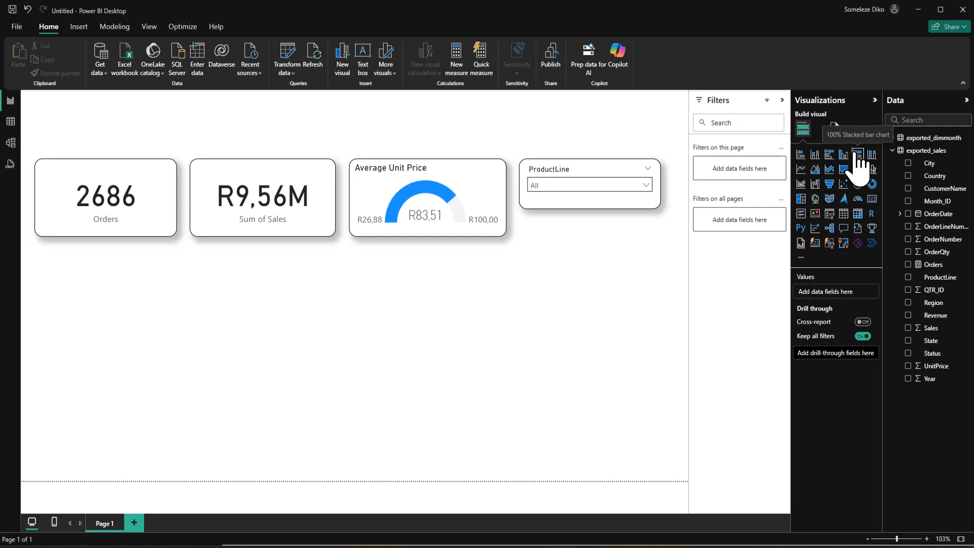
Add a clustered bar chart directly below the Orders card and widen it to reach under the Sum of Sales card.
left_click(829, 154)
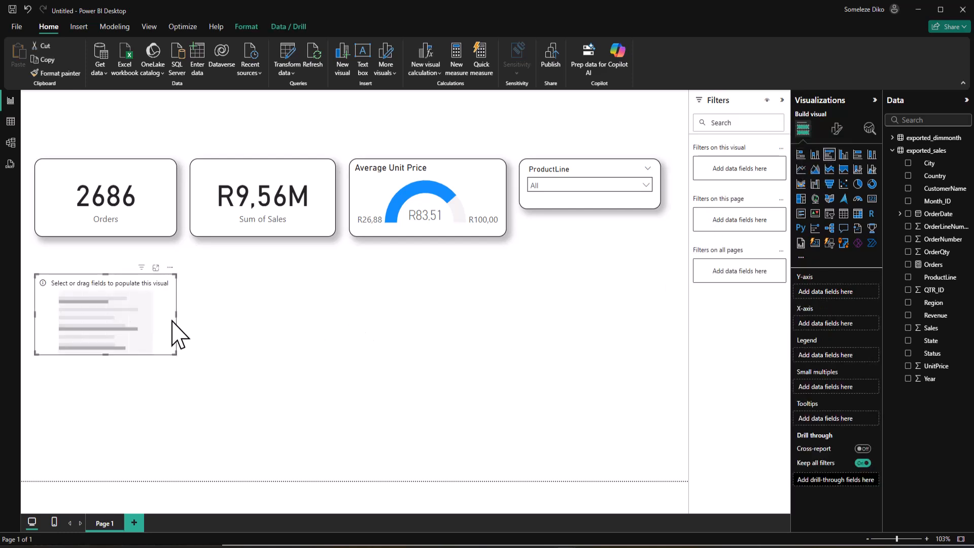
left_click_drag(104, 354, 101, 299)
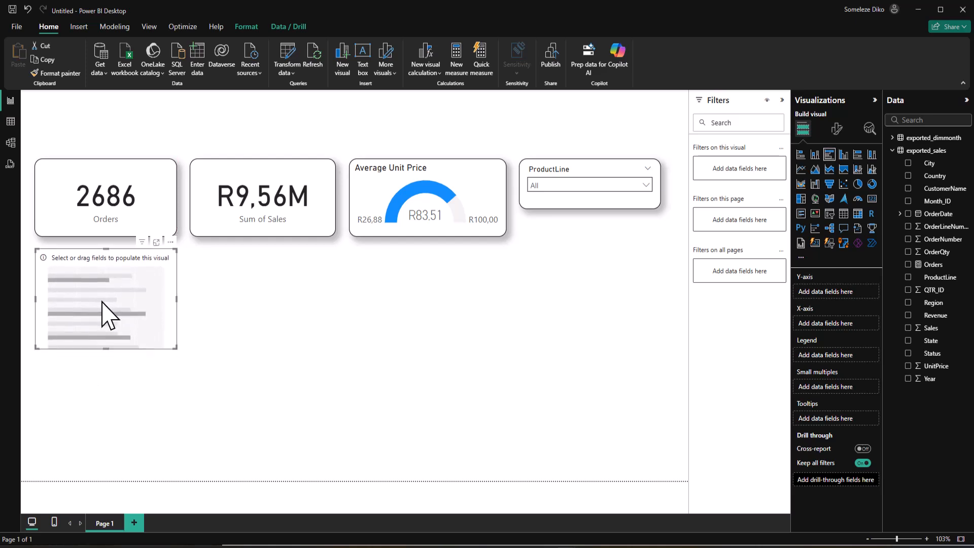
left_click_drag(175, 300, 259, 300)
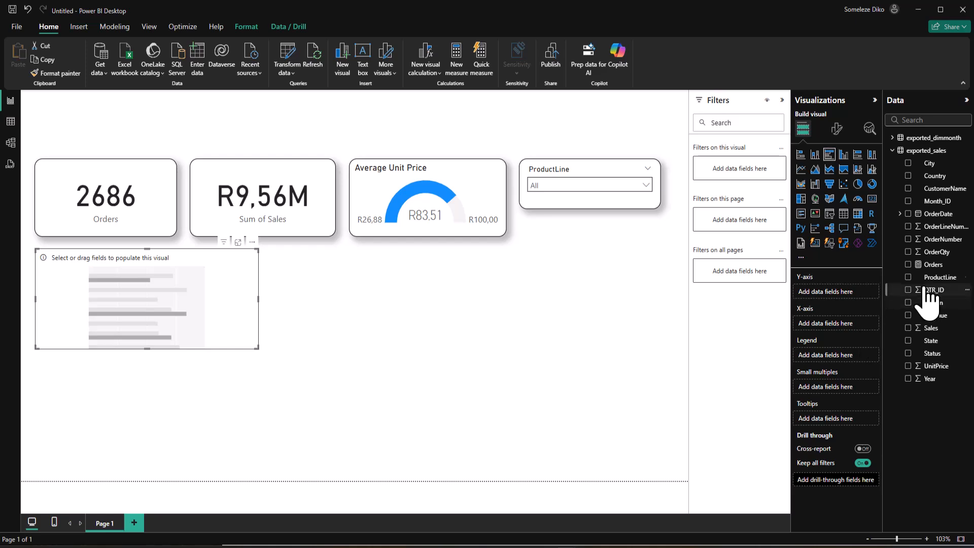
Put CustomerName on the bar chart's Y-axis and Sales on its X-axis, and make the chart taller.
left_click_drag(934, 189, 835, 291)
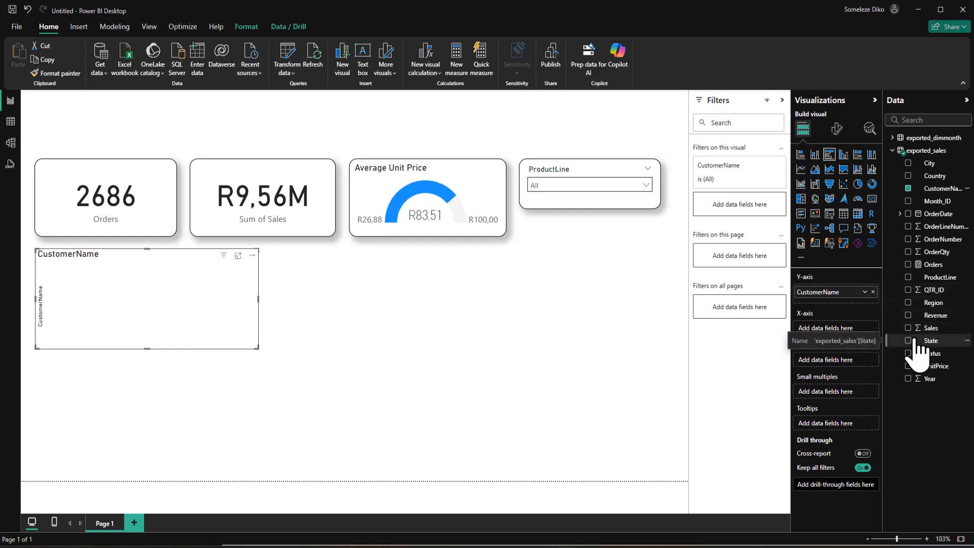
left_click_drag(930, 328, 838, 329)
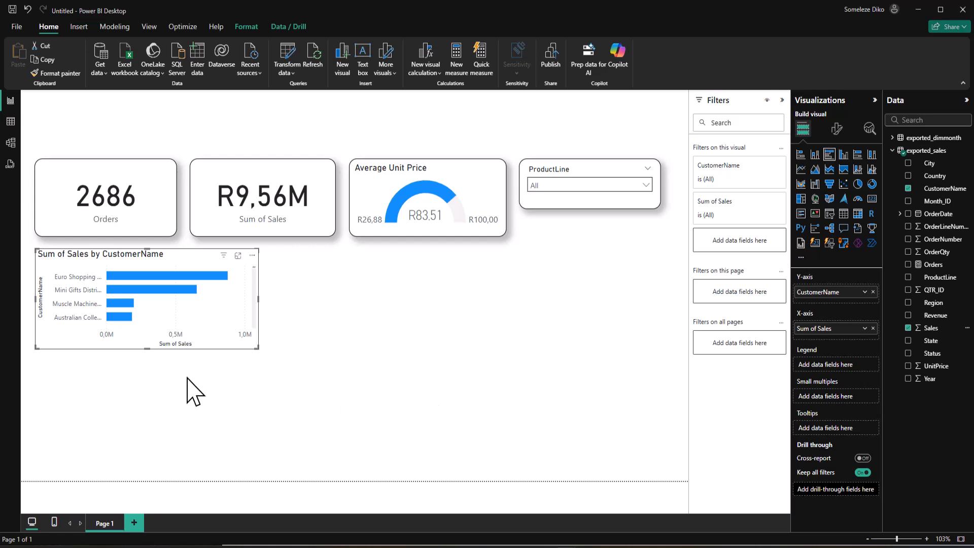
left_click_drag(148, 348, 146, 402)
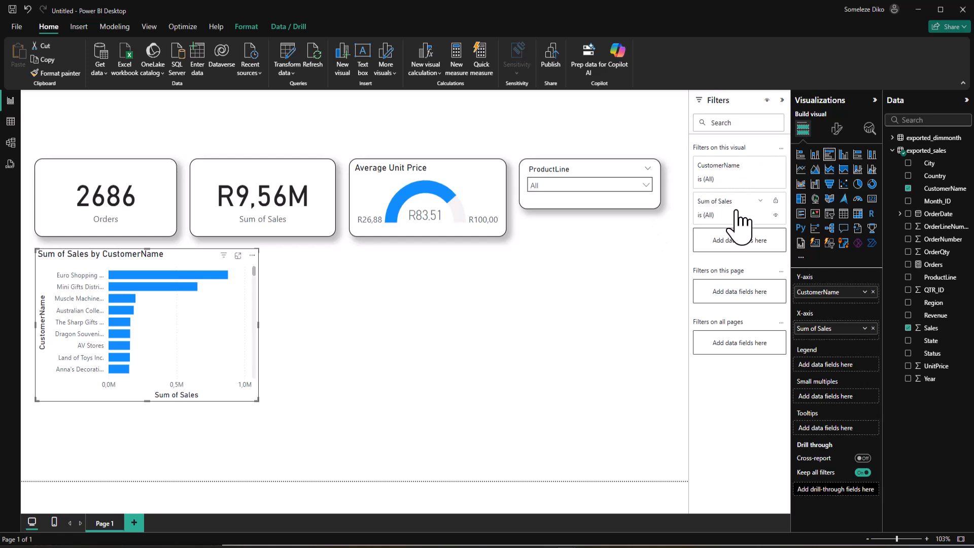
Filter the chart's CustomerName field to the Top N customers, showing the top 5 by Sum of Sales.
left_click(761, 166)
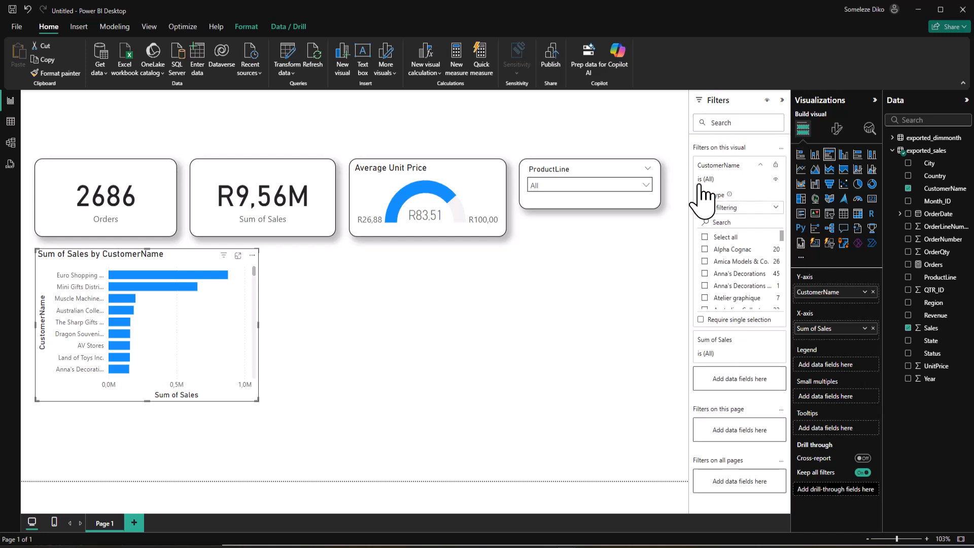
left_click(775, 209)
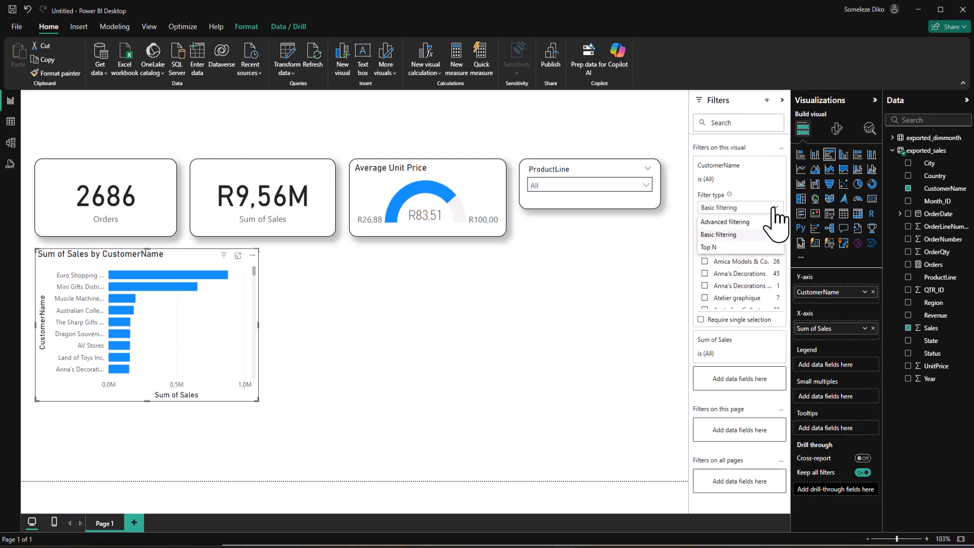
left_click(715, 248)
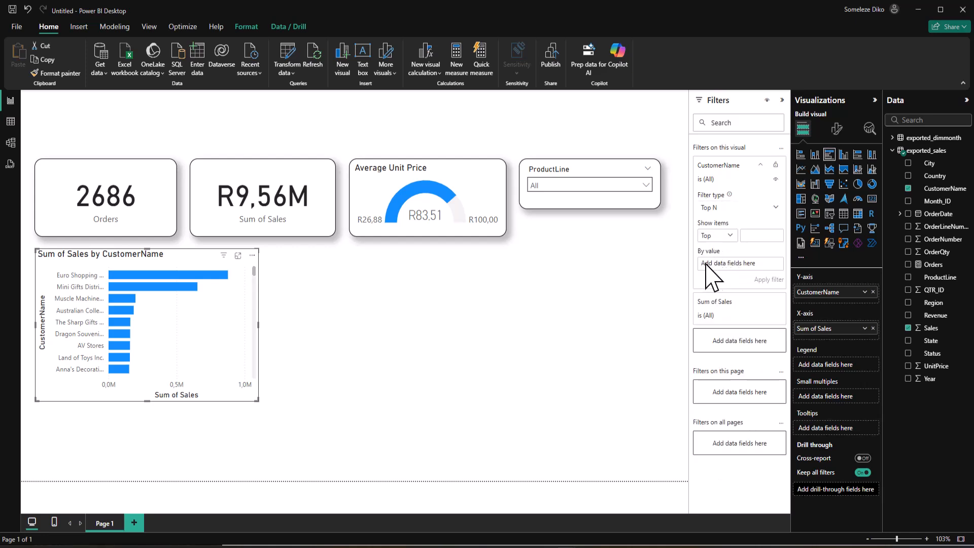
left_click(753, 236)
left_click_drag(930, 334, 772, 274)
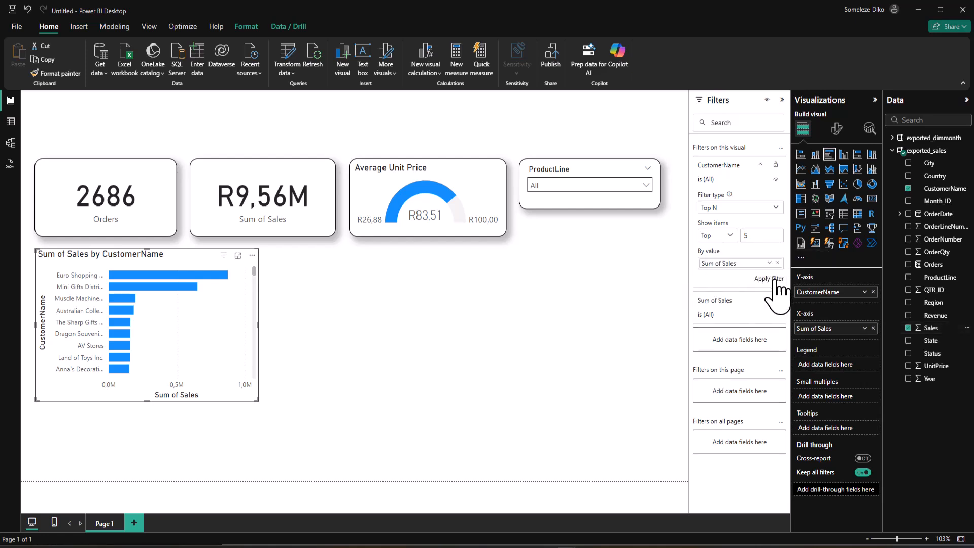
left_click(768, 279)
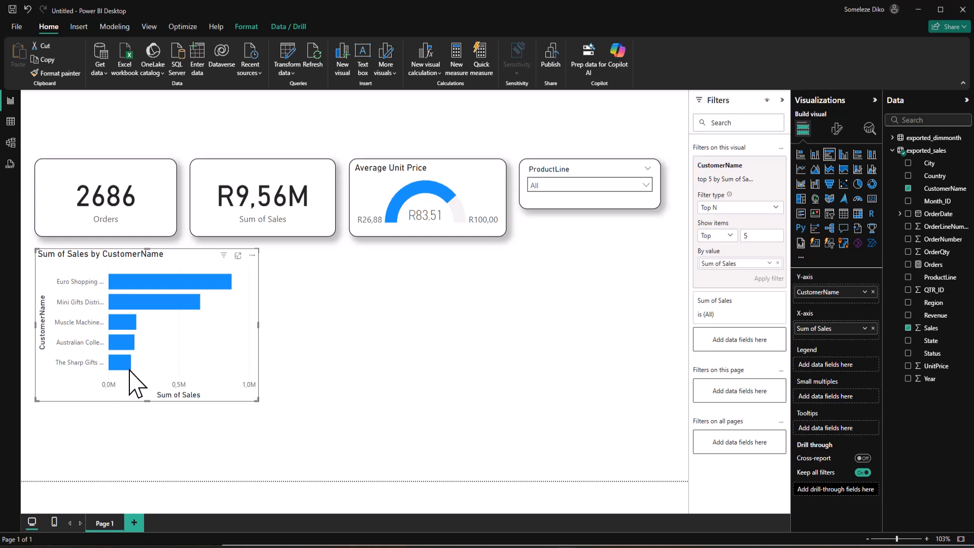
Shorten the Sum of Sales by CustomerName chart to fit its five bars and widen it slightly.
left_click_drag(150, 402, 147, 370)
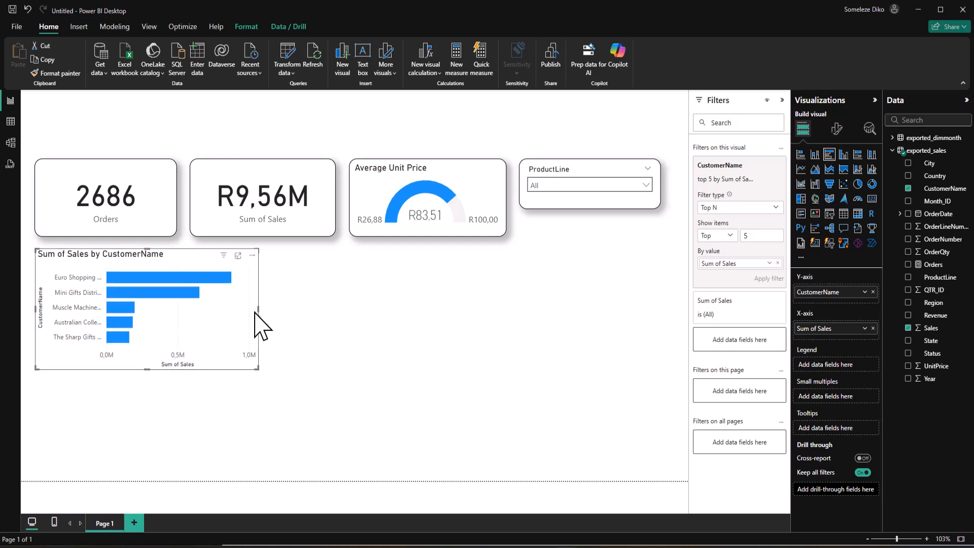
left_click_drag(257, 309, 261, 321)
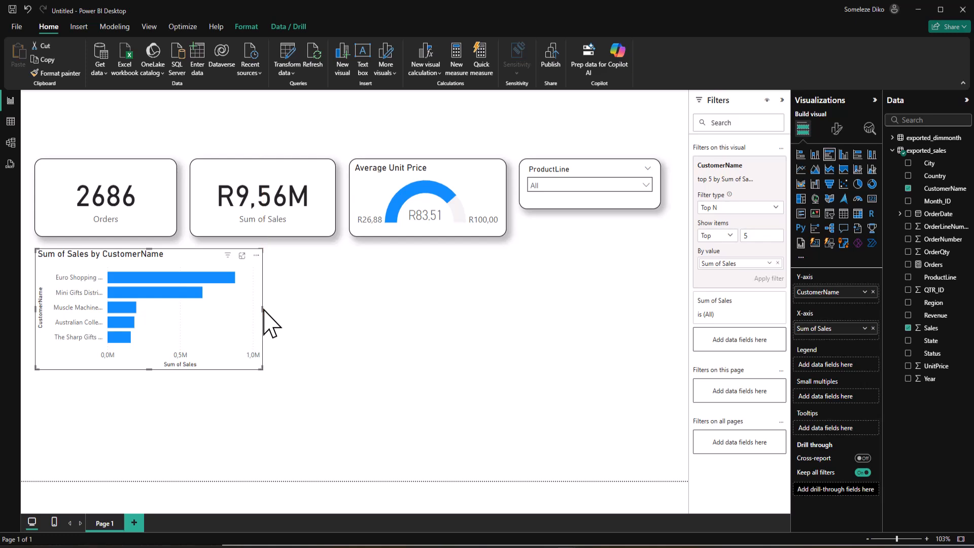
left_click(369, 389)
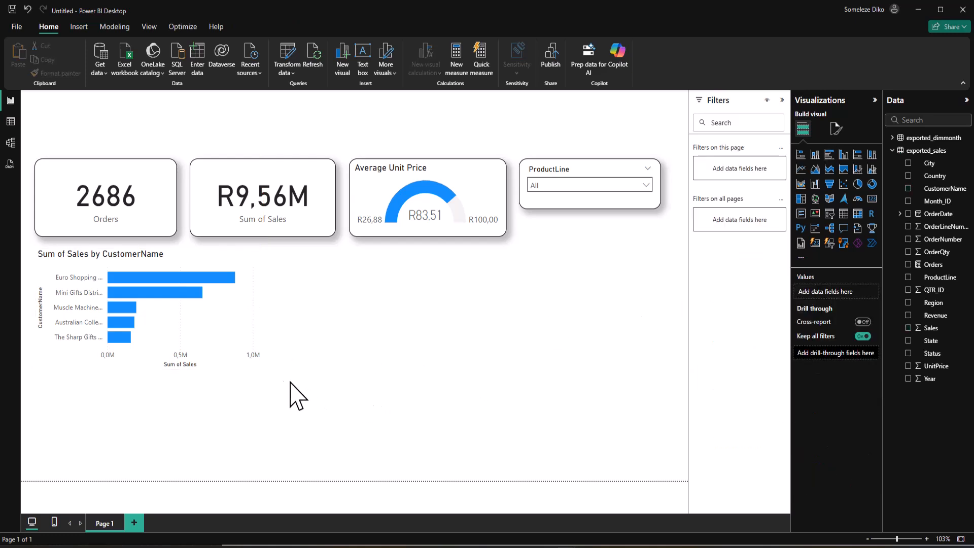
Give the Sum of Sales by CustomerName chart a shadow and a visual border with 15 px rounded corners.
left_click(228, 320)
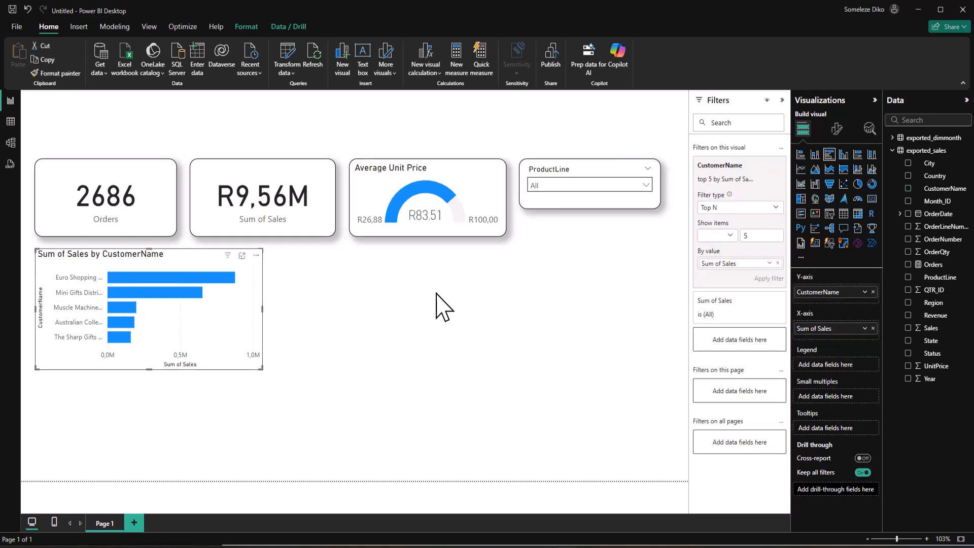
left_click(837, 129)
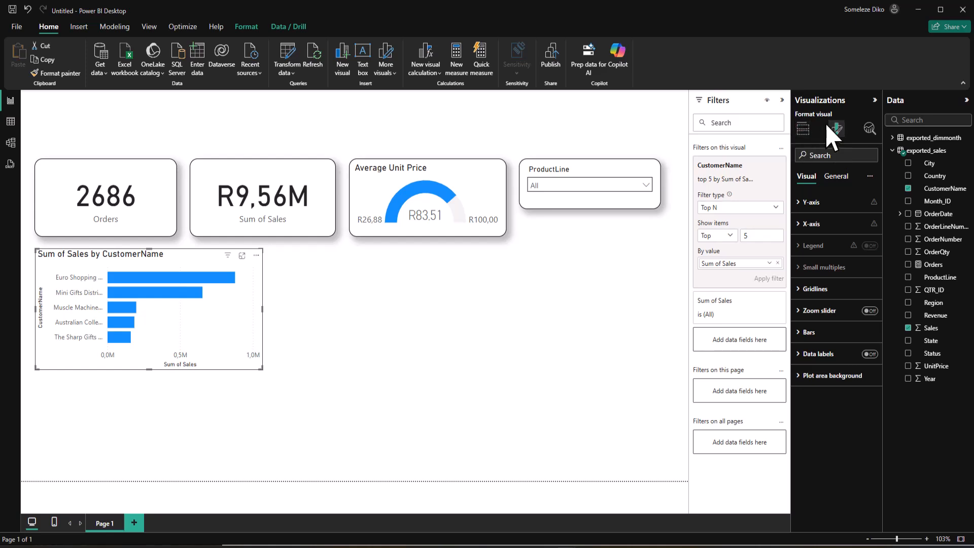
left_click(835, 179)
left_click(801, 247)
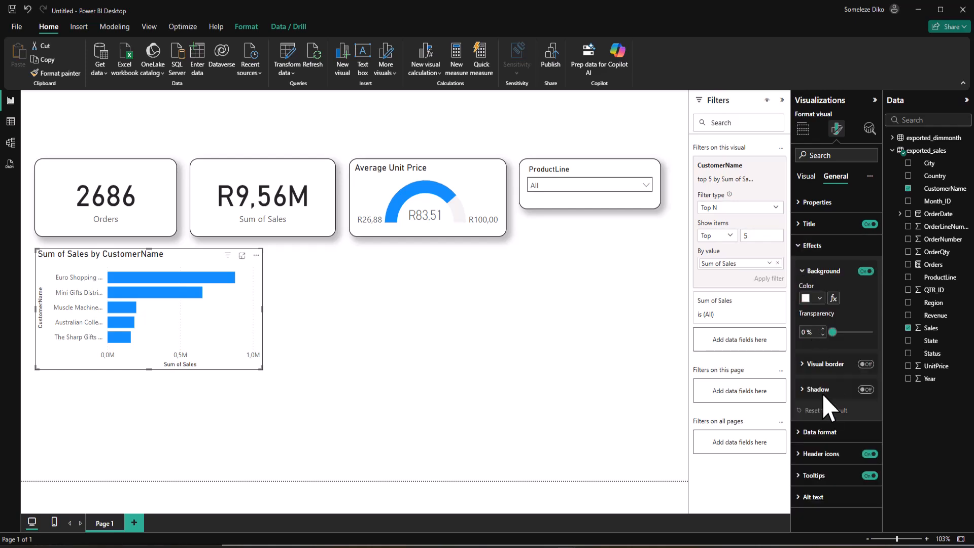
left_click(866, 364)
left_click(866, 389)
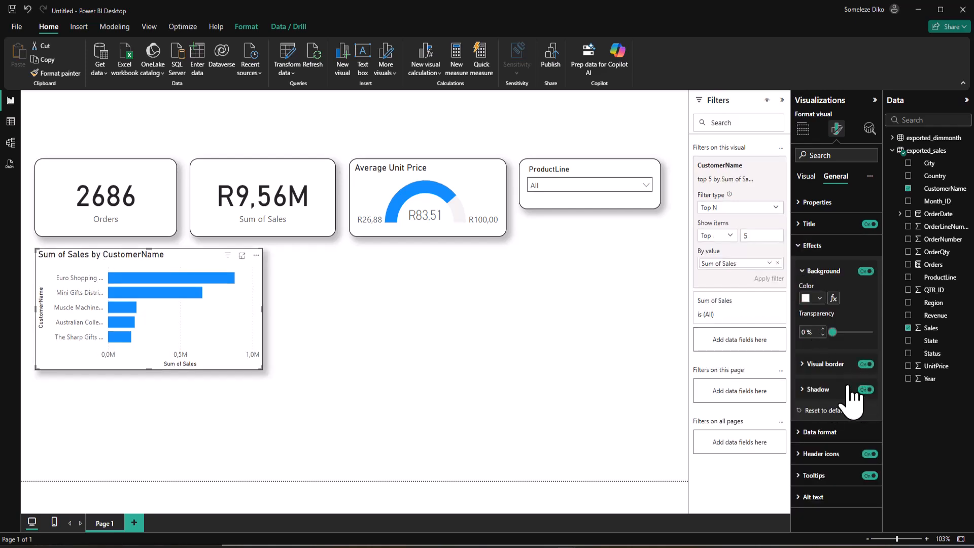
left_click(814, 365)
double_click(803, 426)
type("15")
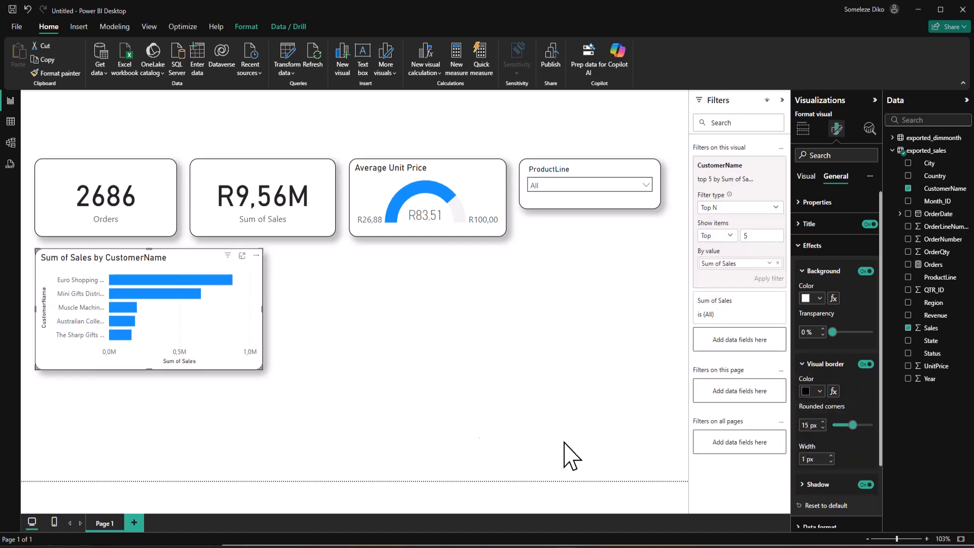
left_click(199, 388)
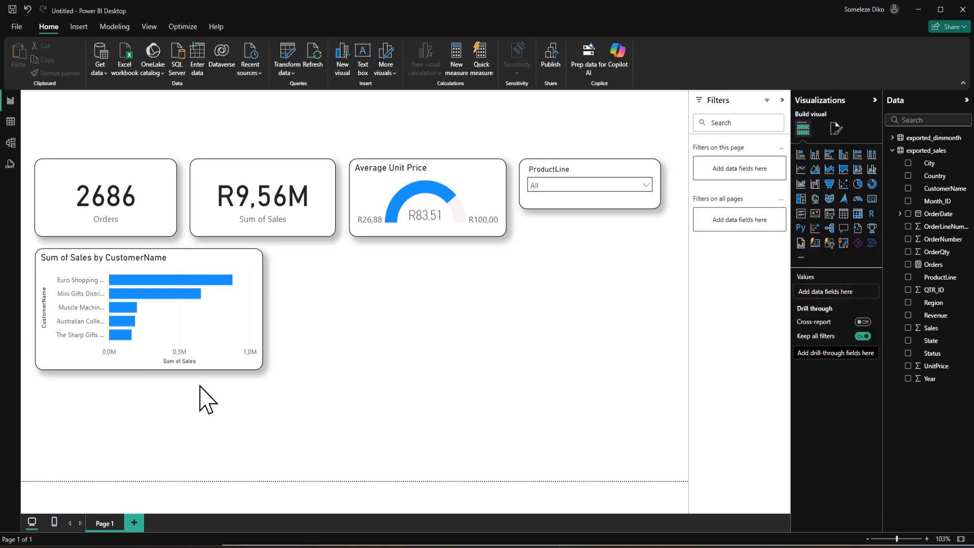
left_click(185, 327)
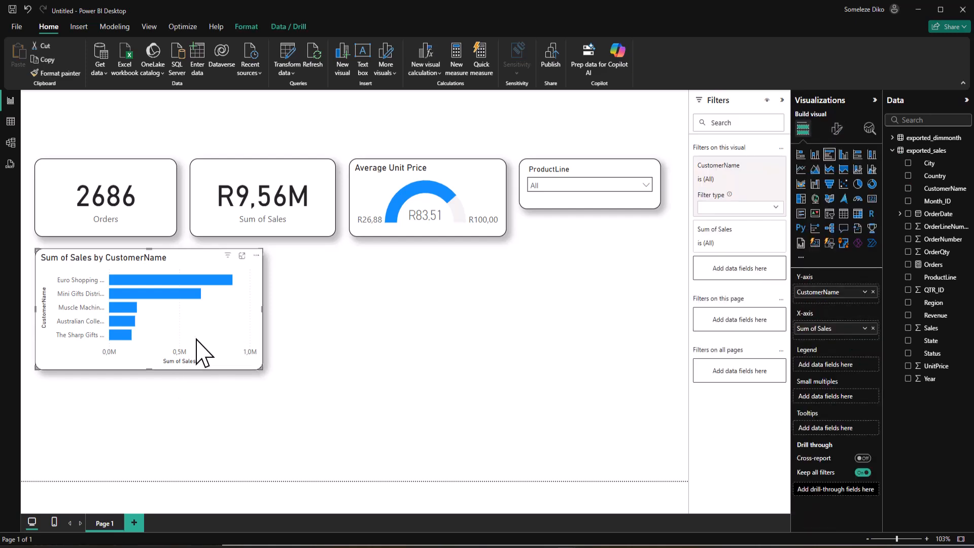
left_click(300, 361)
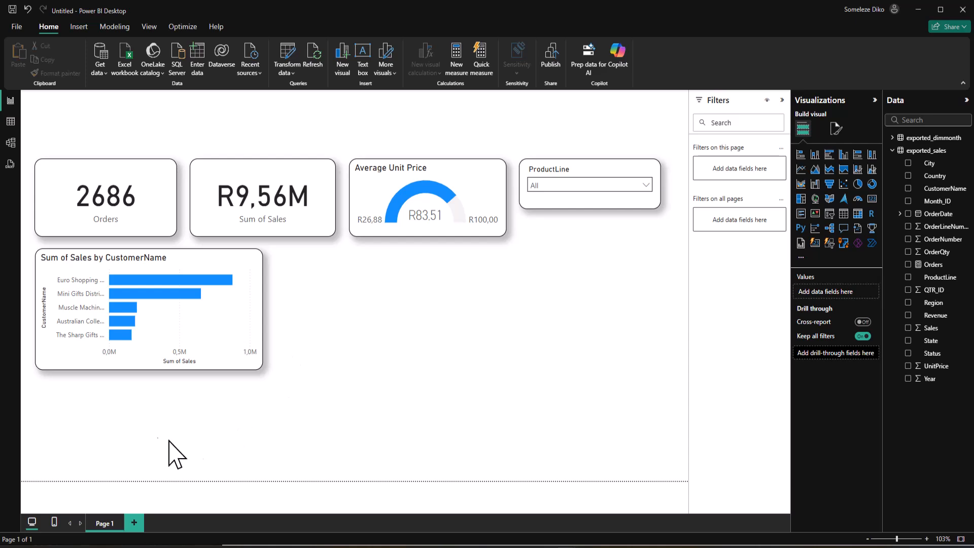
Add a second clustered bar chart below the CustomerName chart and shorten the CustomerName chart slightly to widen the gap between them.
left_click(830, 155)
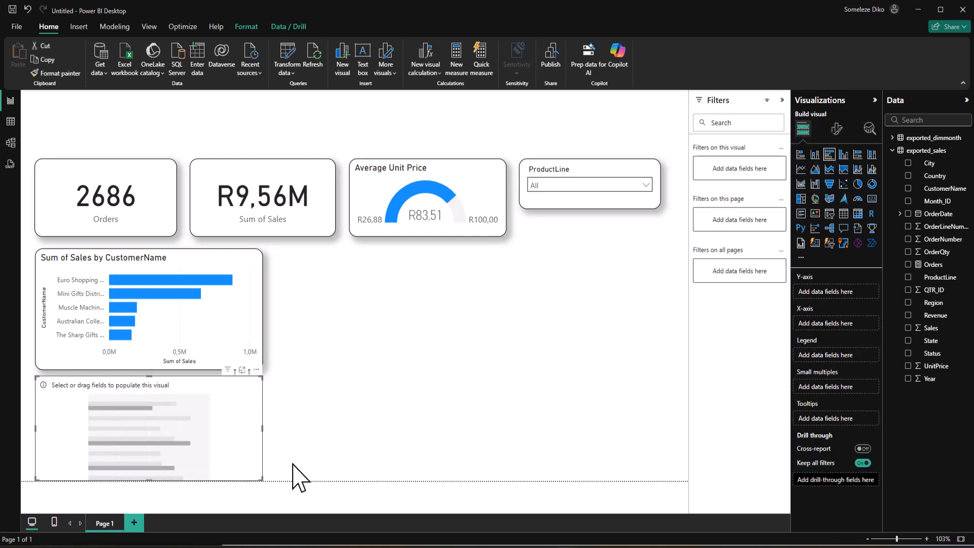
left_click(209, 345)
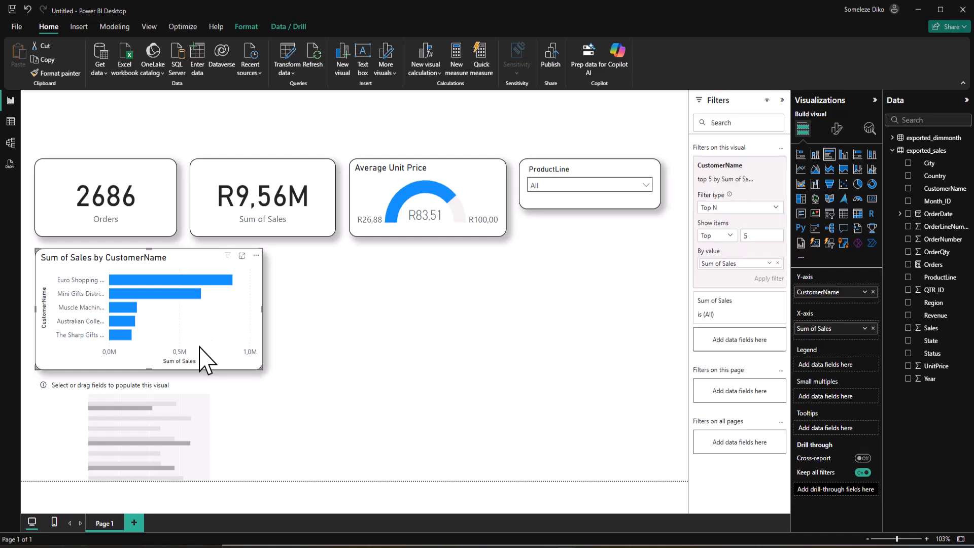
left_click_drag(149, 369, 152, 361)
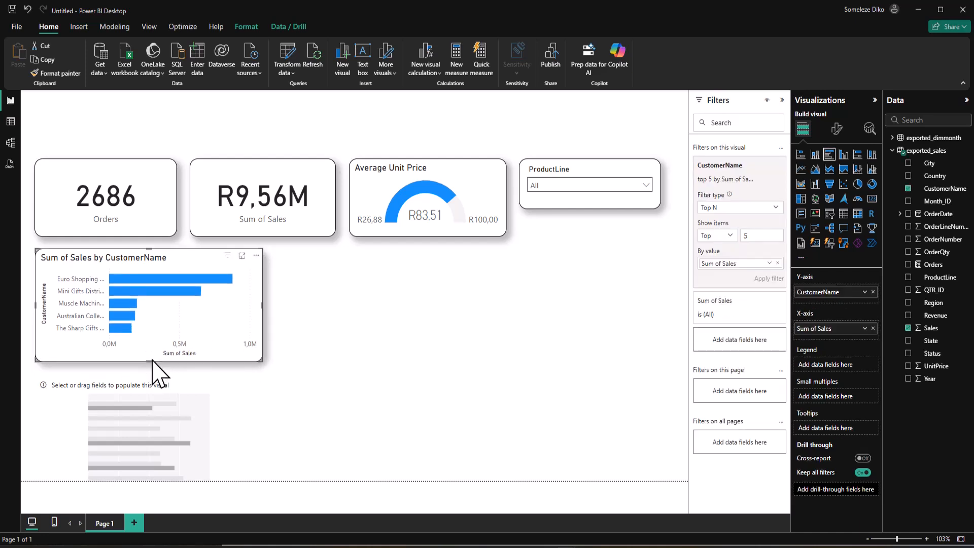
Move the new bar chart up slightly and populate it with Region on the Y-axis and Sales on the X-axis.
left_click(195, 406)
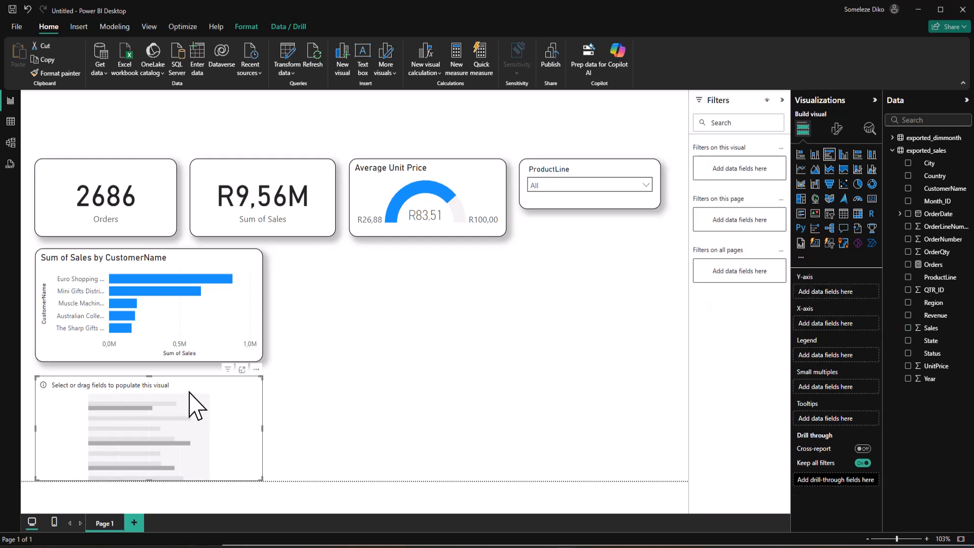
left_click_drag(190, 394, 190, 389)
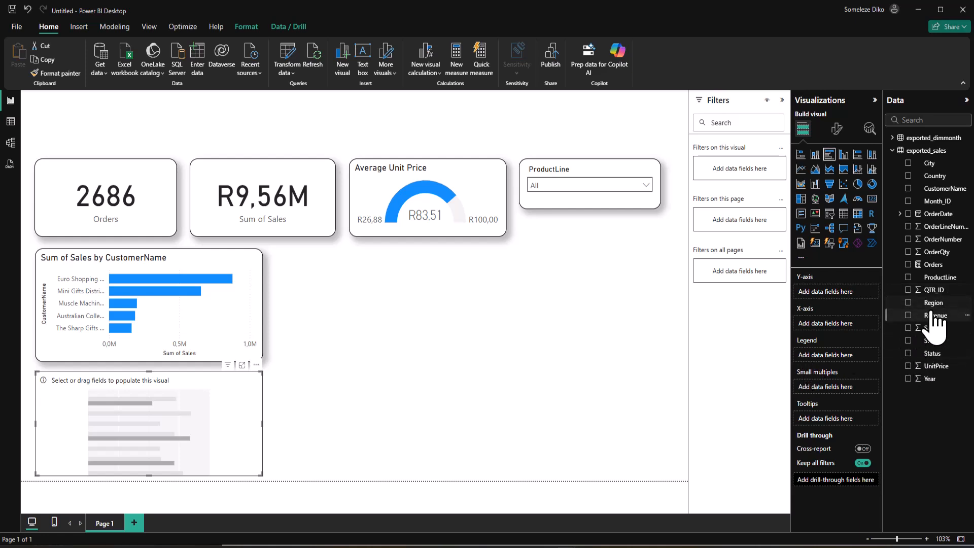
left_click_drag(933, 304, 832, 293)
left_click_drag(913, 328, 840, 337)
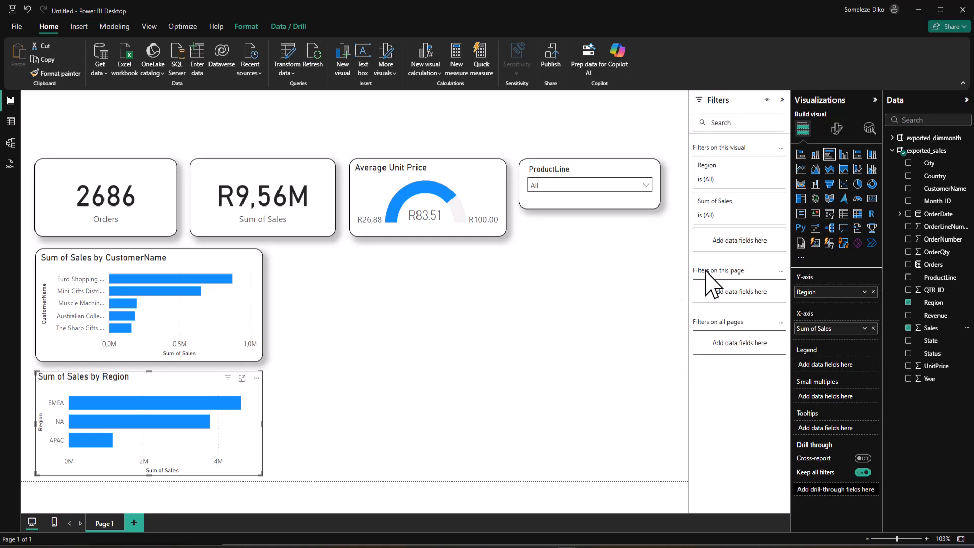
Give the Sum of Sales by Region chart a shadow and a visual border with 15 px rounded corners.
left_click(835, 131)
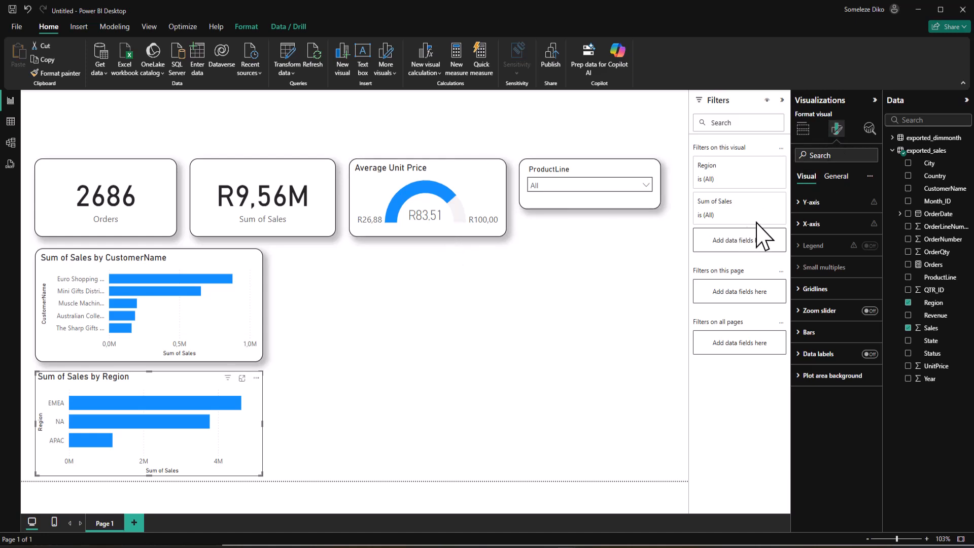
left_click(838, 178)
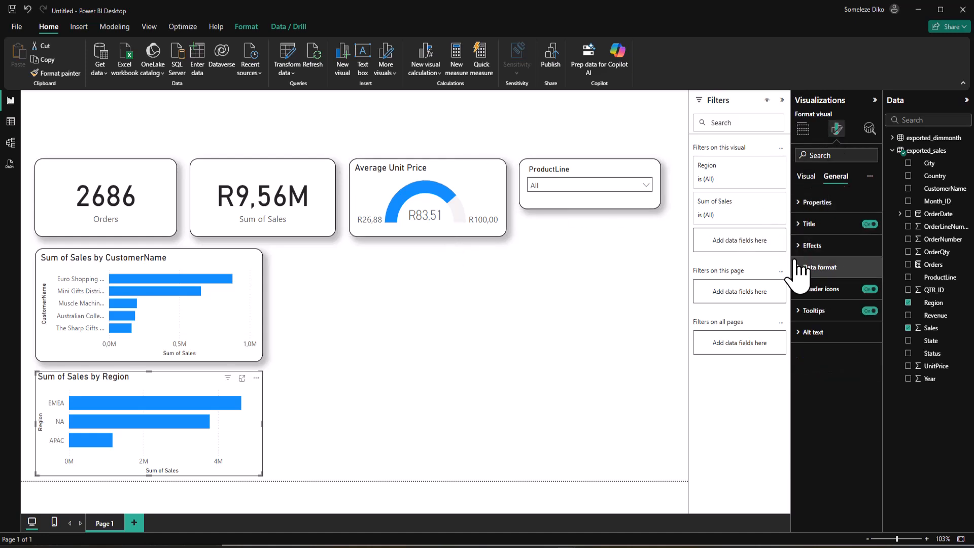
left_click(804, 246)
left_click(865, 364)
left_click(866, 389)
left_click(814, 364)
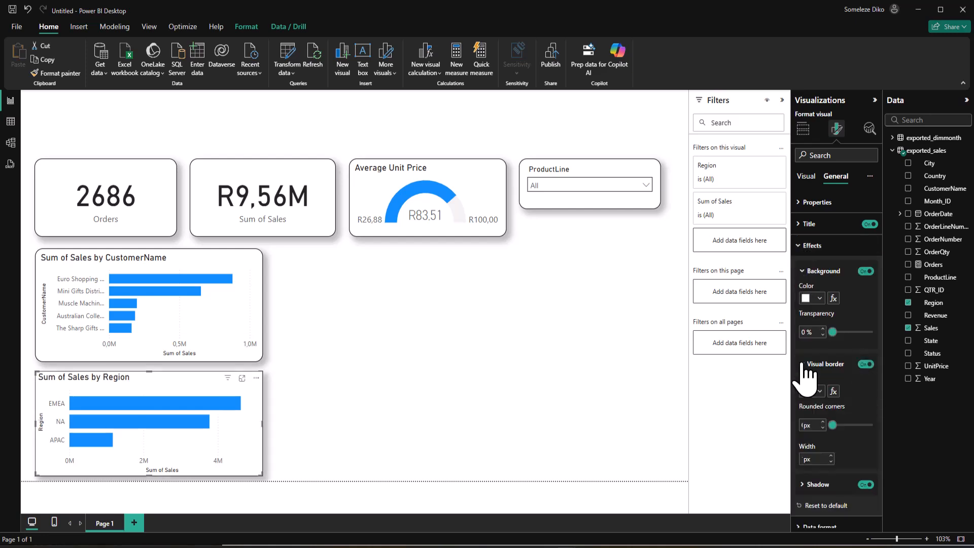
double_click(803, 425)
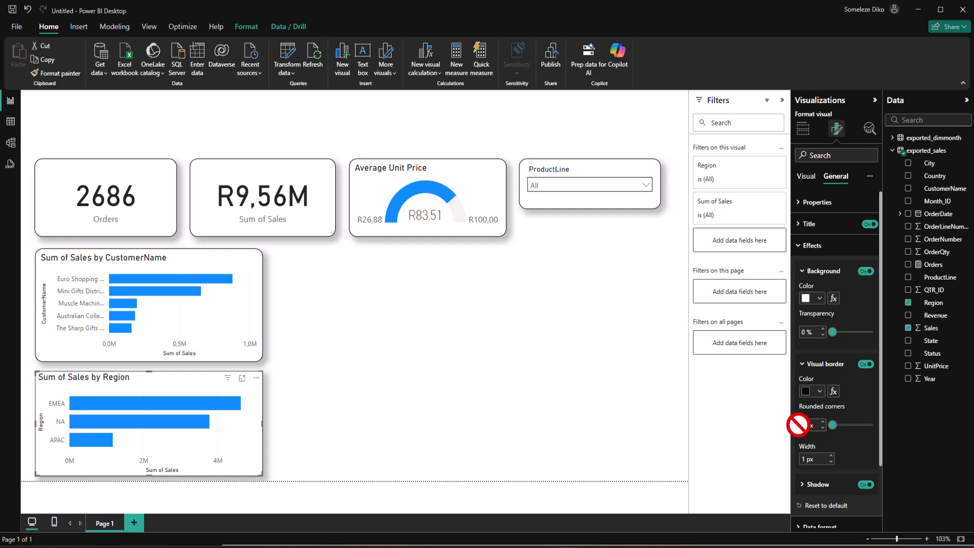
type("15")
key("Return")
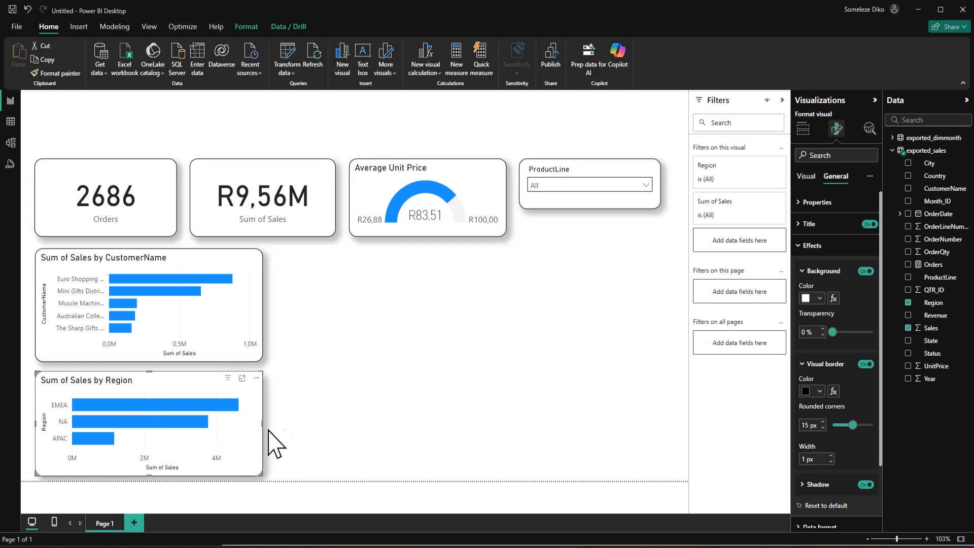
left_click(348, 400)
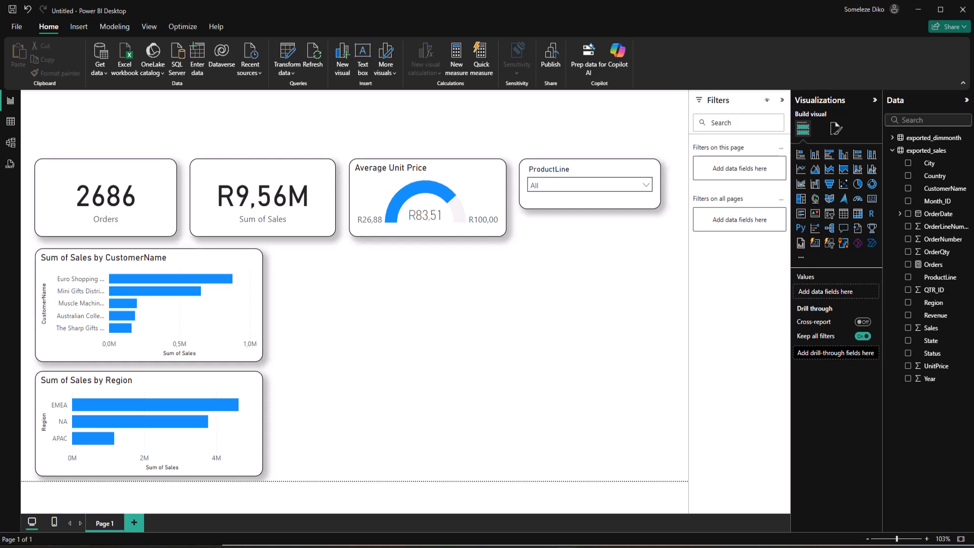
Add a matrix beside the CustomerName chart, aligned under the gauge, and use QTR_ID from exported_dimmonth as its rows.
left_click(858, 214)
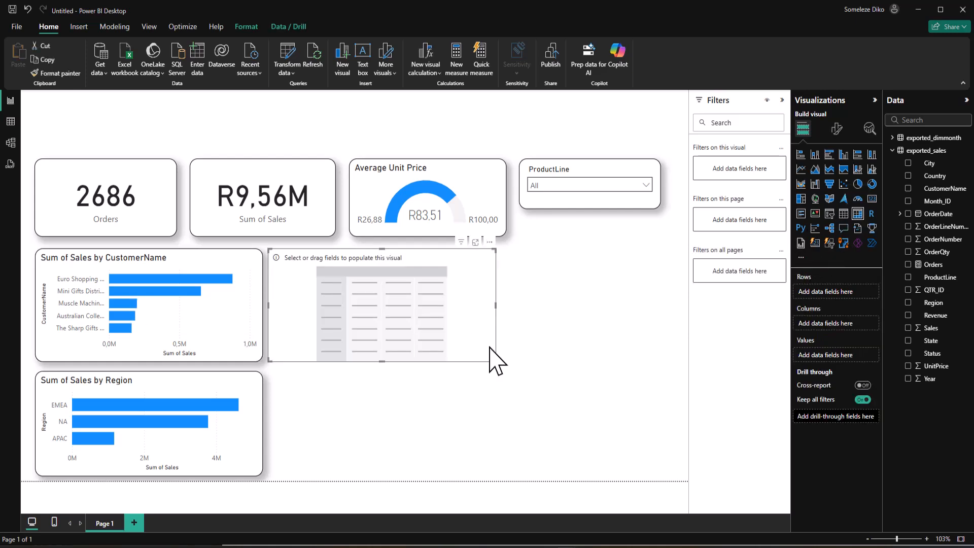
mouse_move(426, 261)
left_mouse_down()
mouse_move(434, 267)
mouse_move(419, 264)
left_mouse_up()
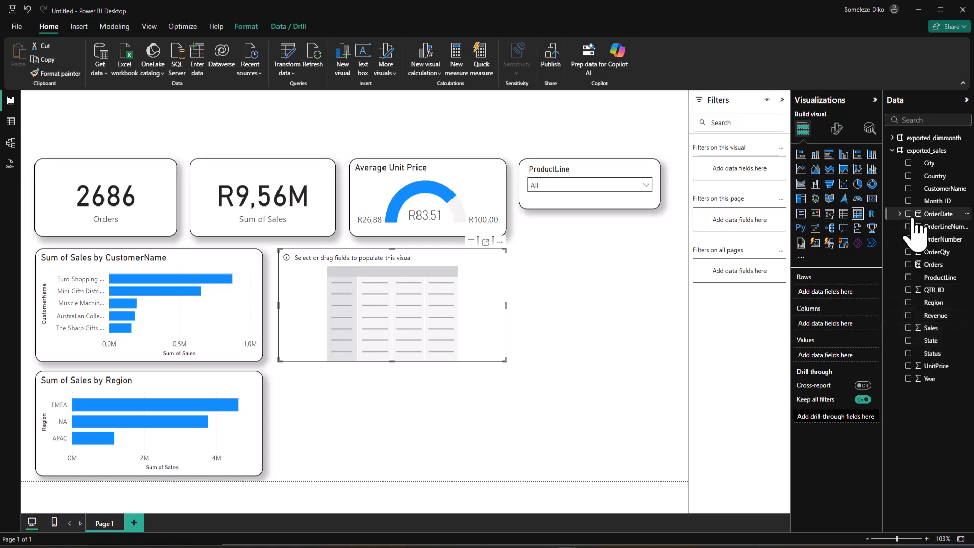
left_click(894, 142)
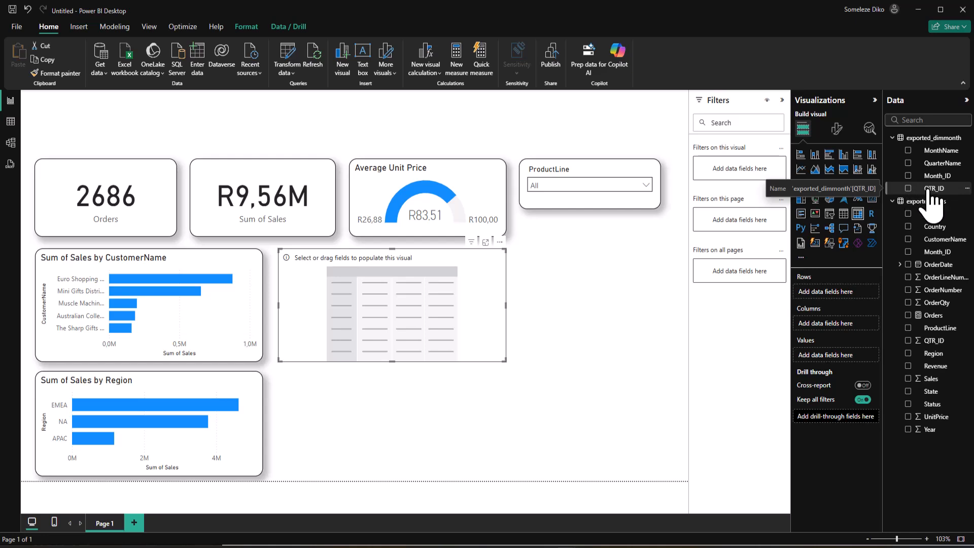
left_click_drag(934, 189, 852, 291)
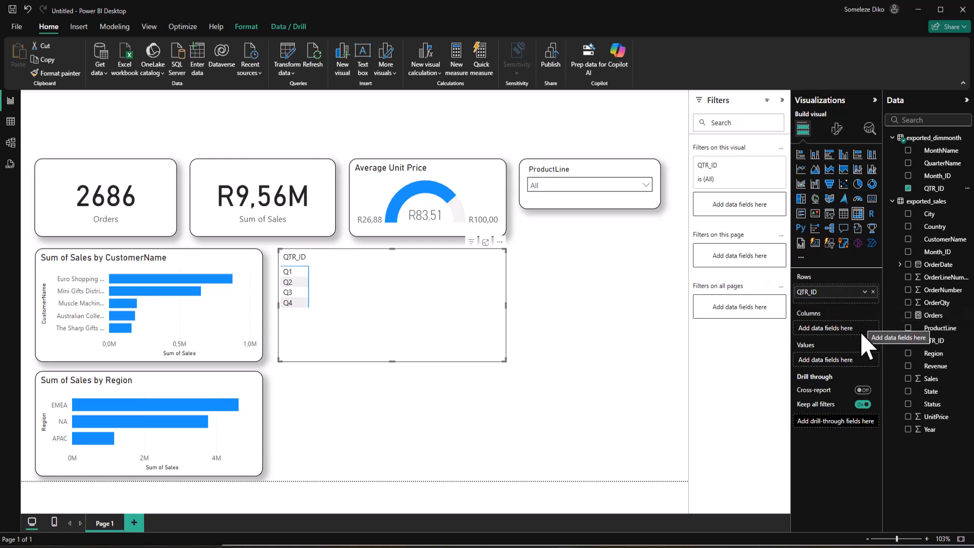
Add OrderDate below QTR_ID in the matrix rows, keep only its Month level, and check the months by expanding and collapsing Q1.
left_click_drag(930, 346, 845, 299)
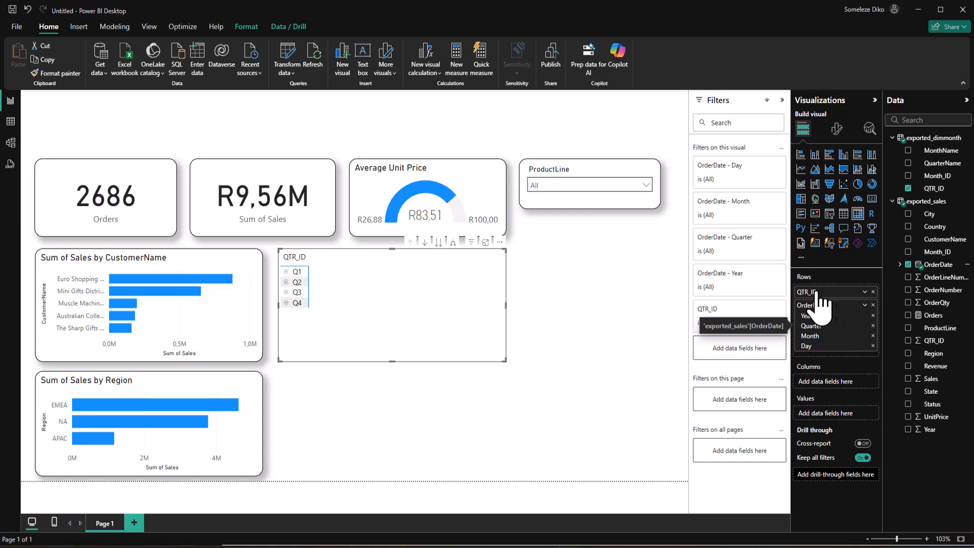
left_click(873, 346)
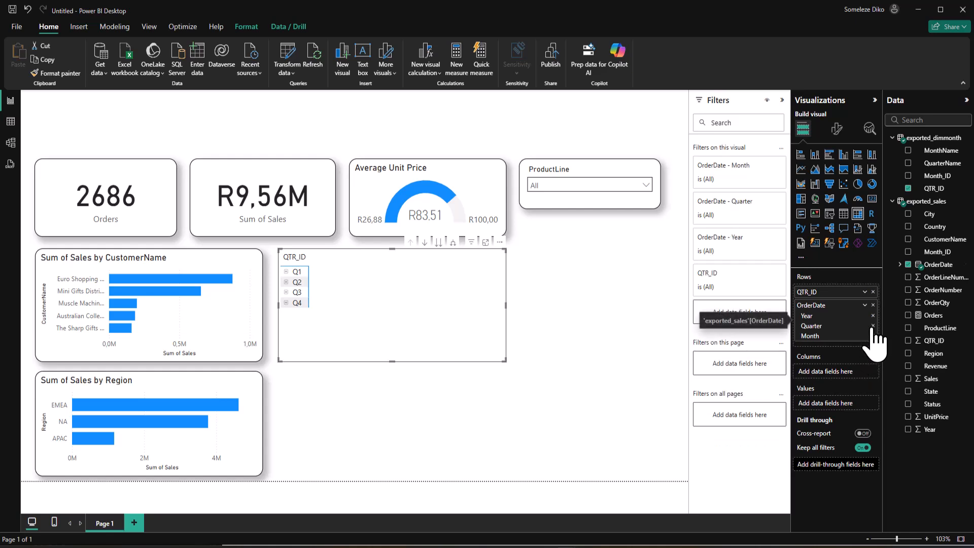
left_click(872, 325)
left_click(873, 316)
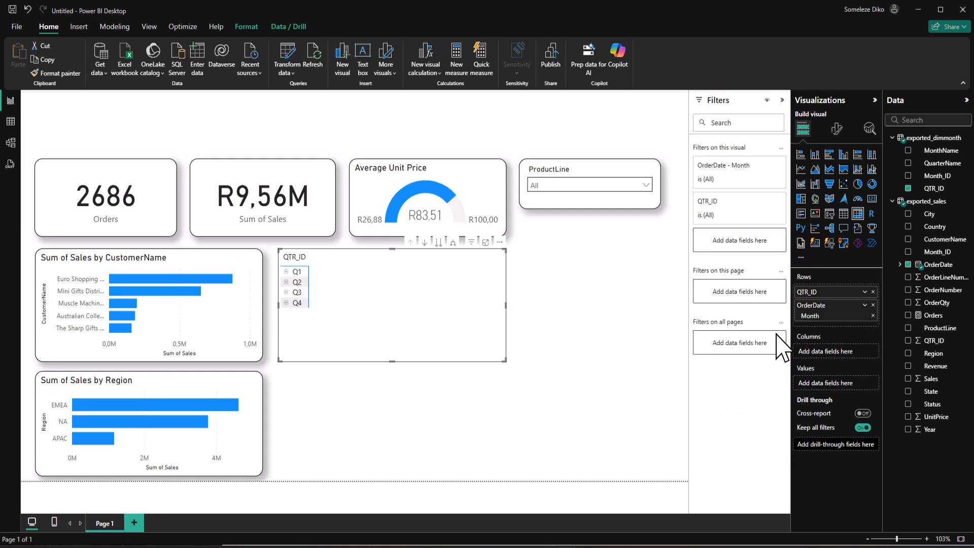
left_click(286, 272)
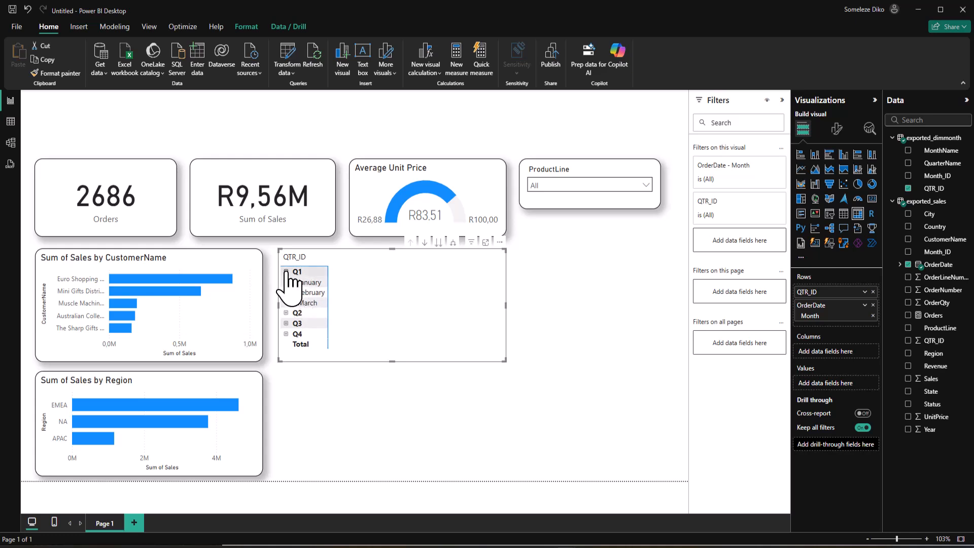
left_click(286, 273)
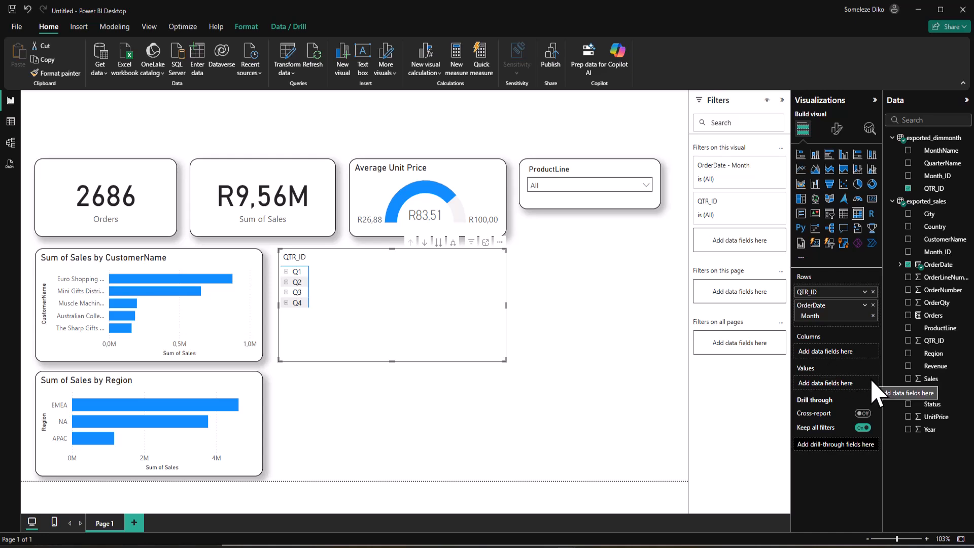
Use Year as the matrix columns and Sales as its values, then check the monthly breakdown under Q1 and collapse it.
left_click_drag(928, 435, 839, 354)
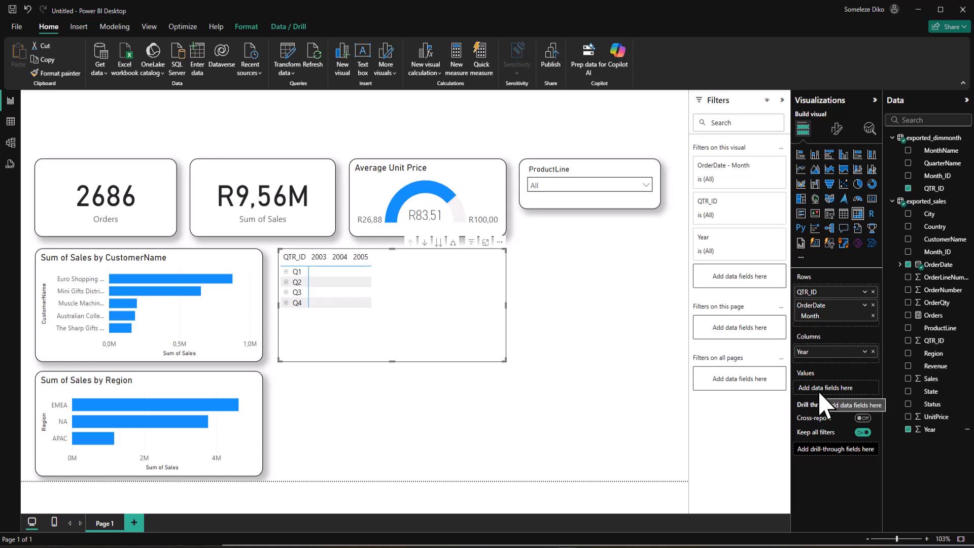
left_click_drag(931, 378, 849, 389)
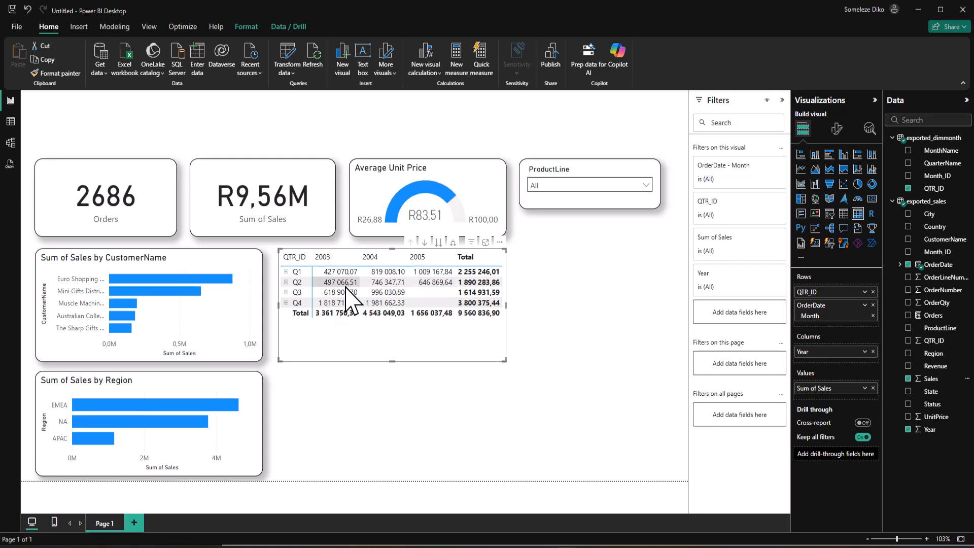
left_click(286, 272)
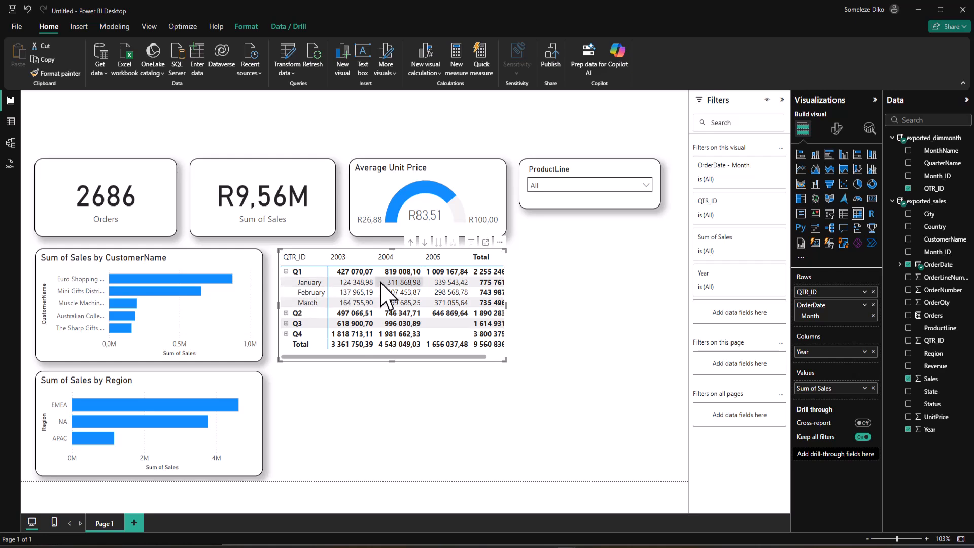
left_click(286, 273)
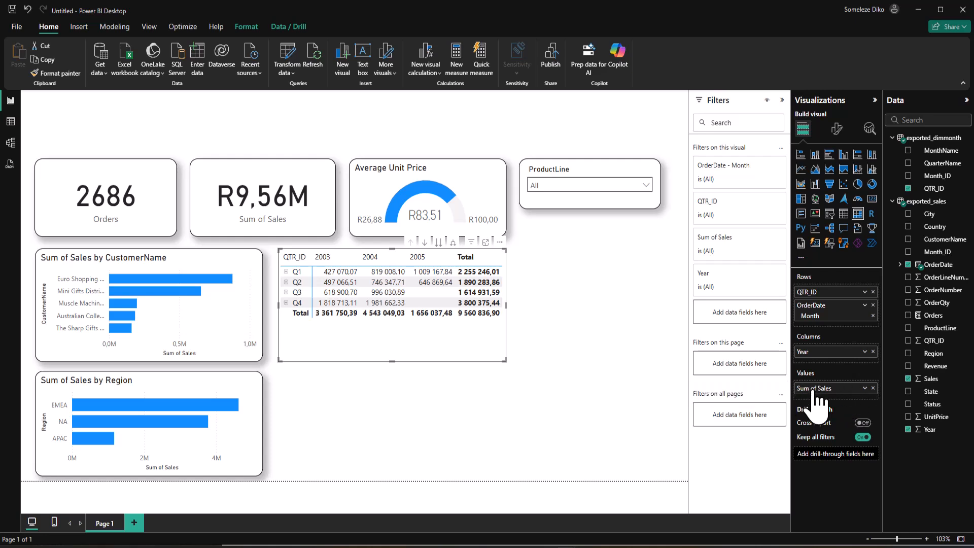
Set up data bars conditional formatting for the matrix's Sum of Sales with a custom minimum of 100000.
left_click(865, 389)
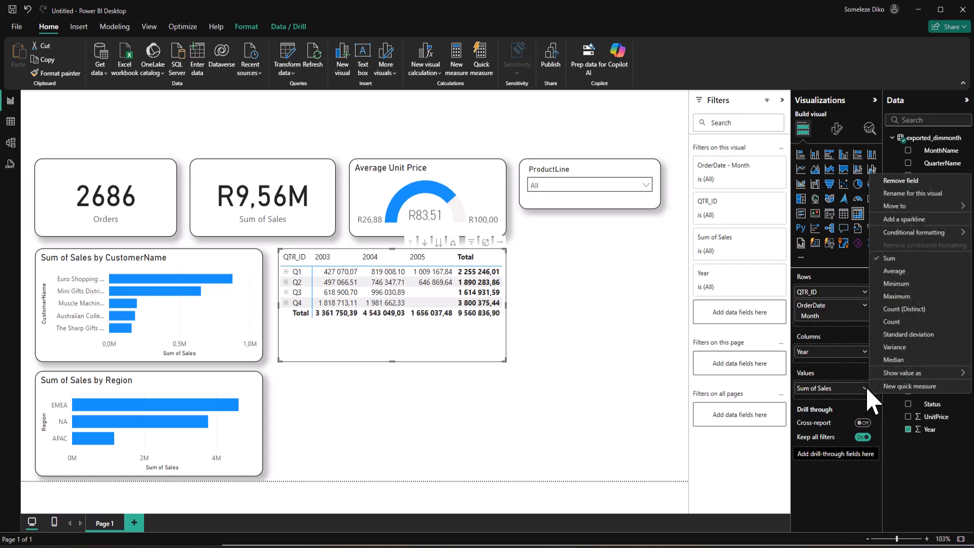
mouse_move(923, 235)
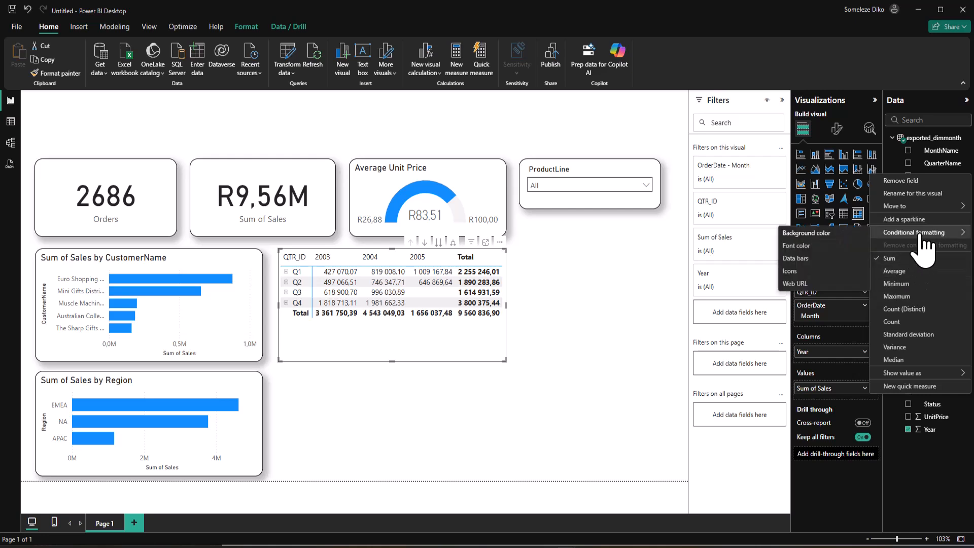
left_click(800, 258)
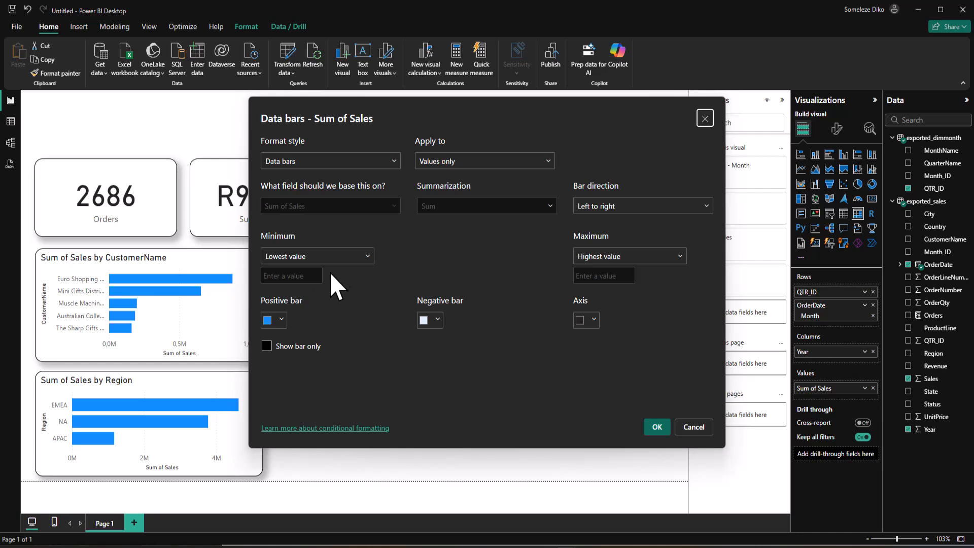
left_click(334, 258)
left_click(282, 273)
left_click(369, 258)
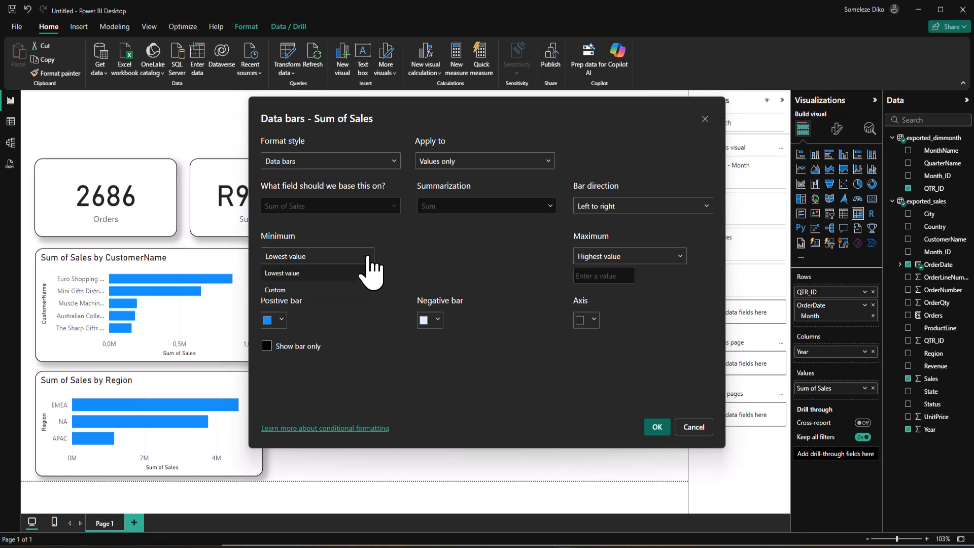
left_click(278, 290)
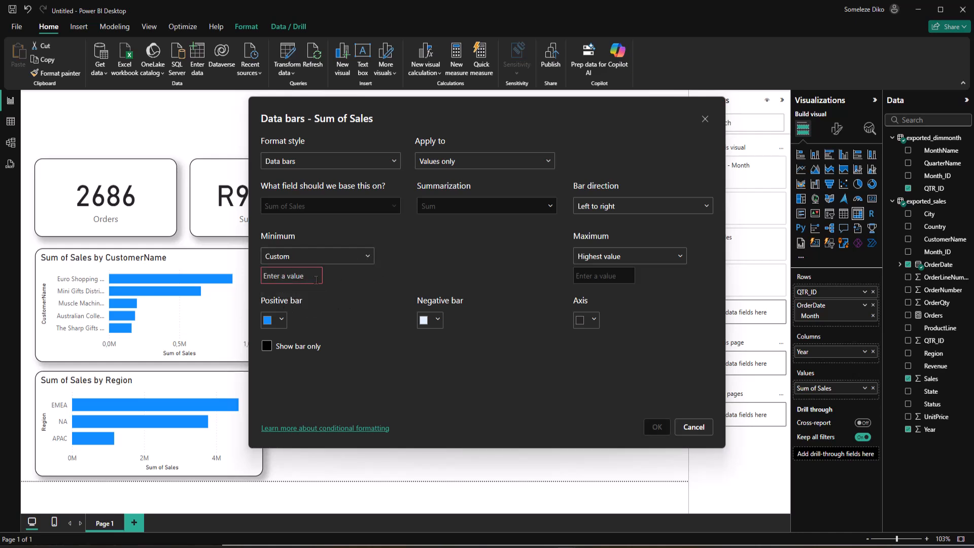
left_click(287, 279)
type("100000")
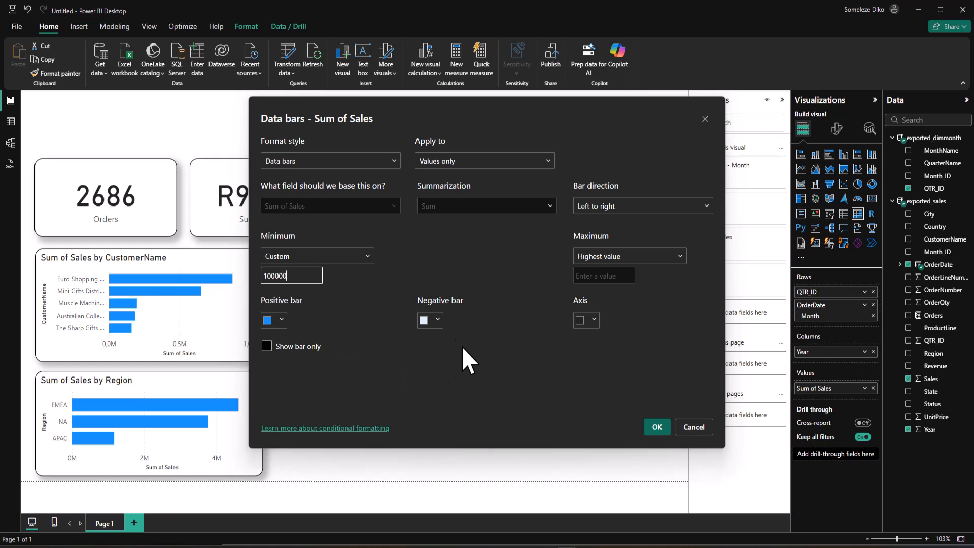
Make the negative data bars red, set a custom maximum of 2500000, and apply the data bar formatting.
left_click(435, 321)
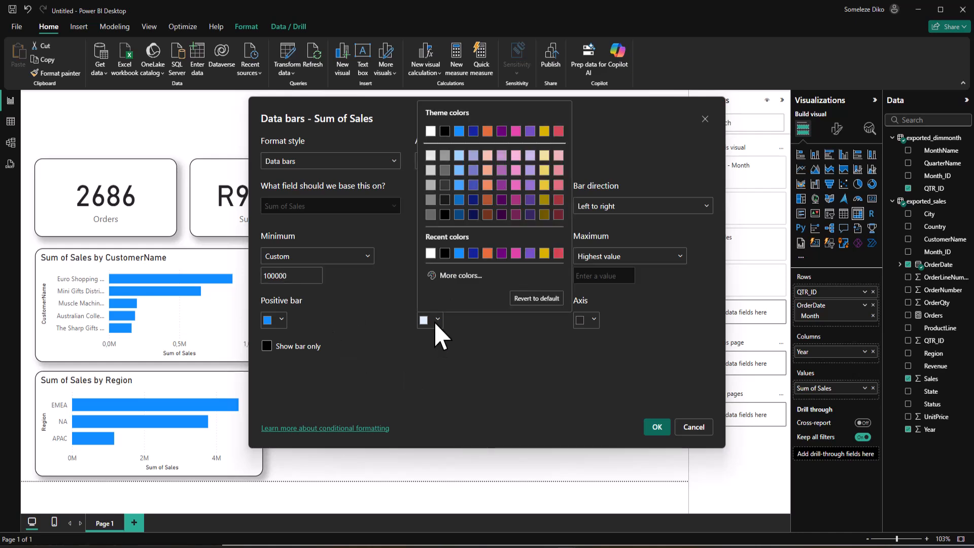
left_click(559, 253)
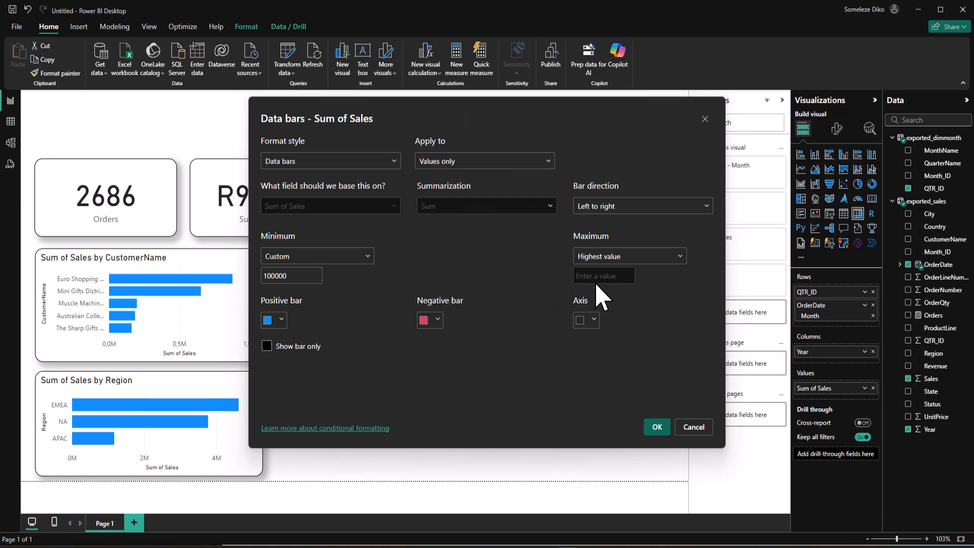
left_click(654, 257)
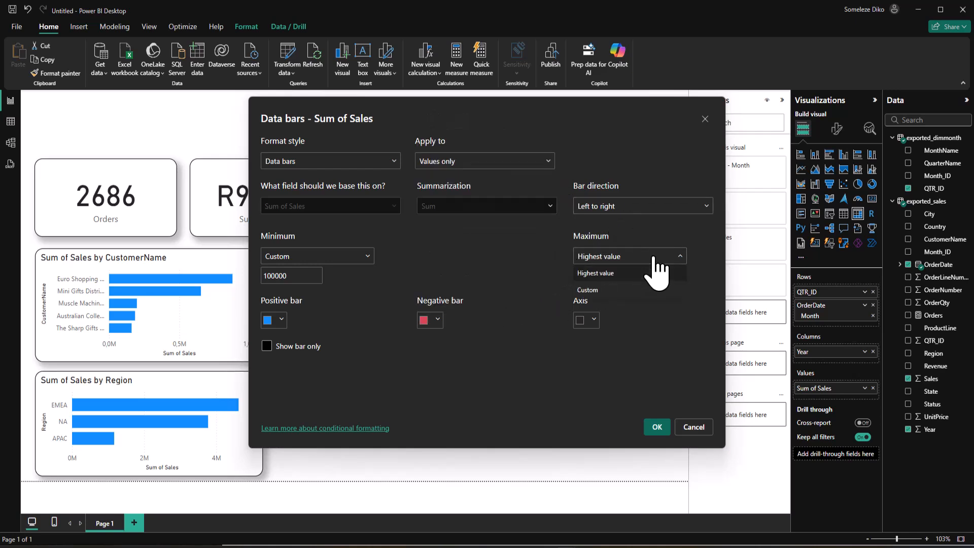
left_click(592, 290)
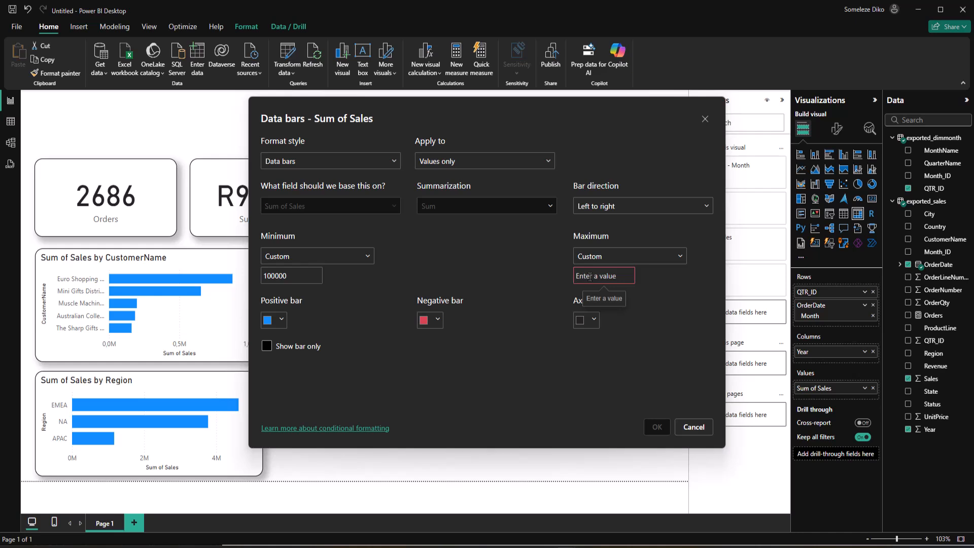
type("2500000")
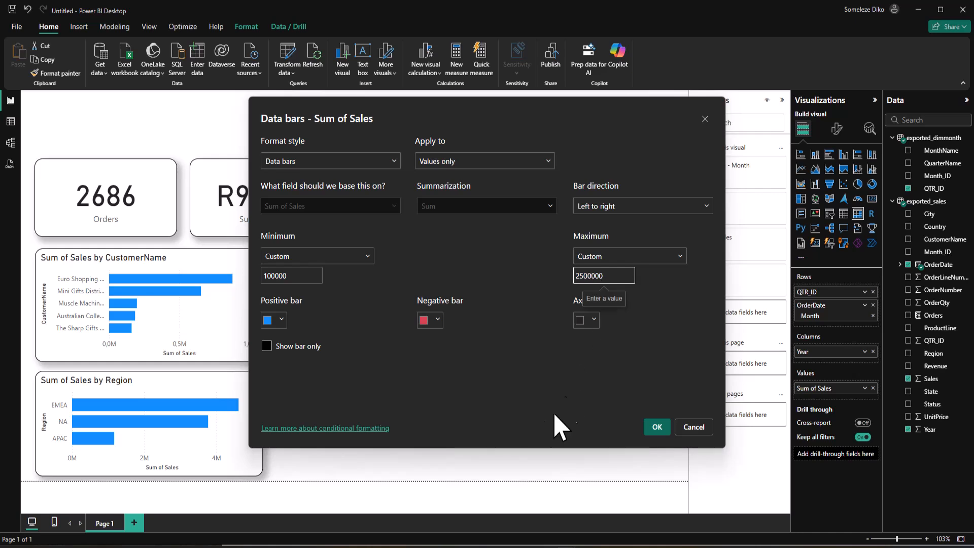
left_click(656, 428)
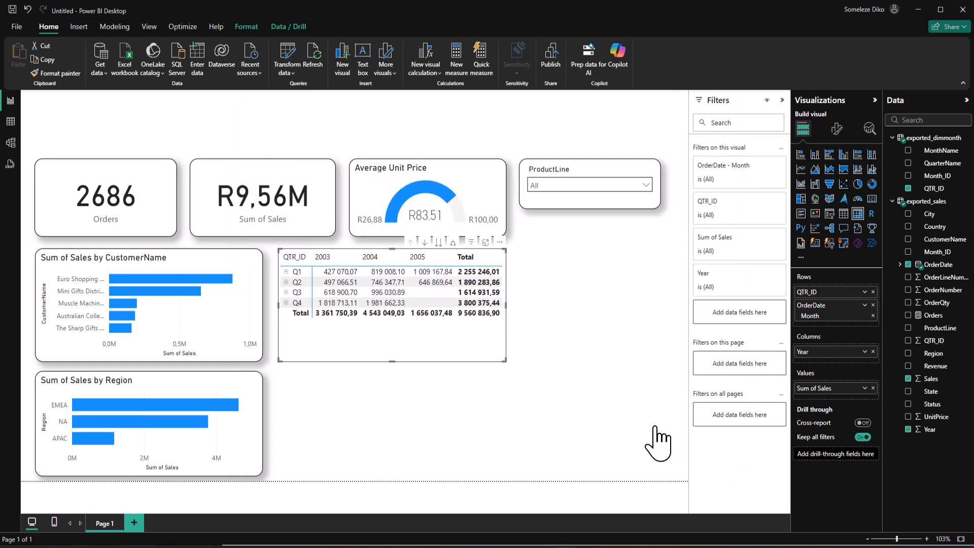
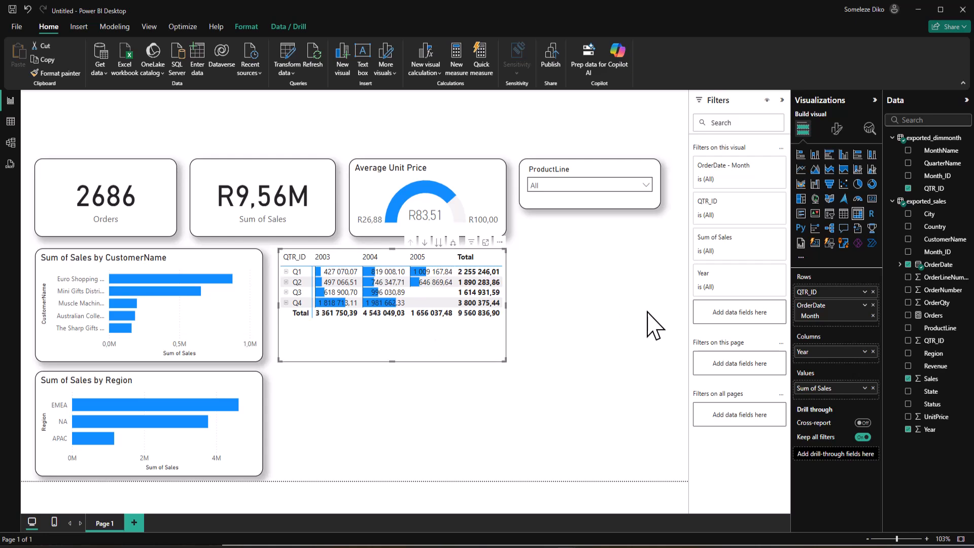
Give the matrix a shadow and a visual border with 15 px rounded corners.
left_click(837, 129)
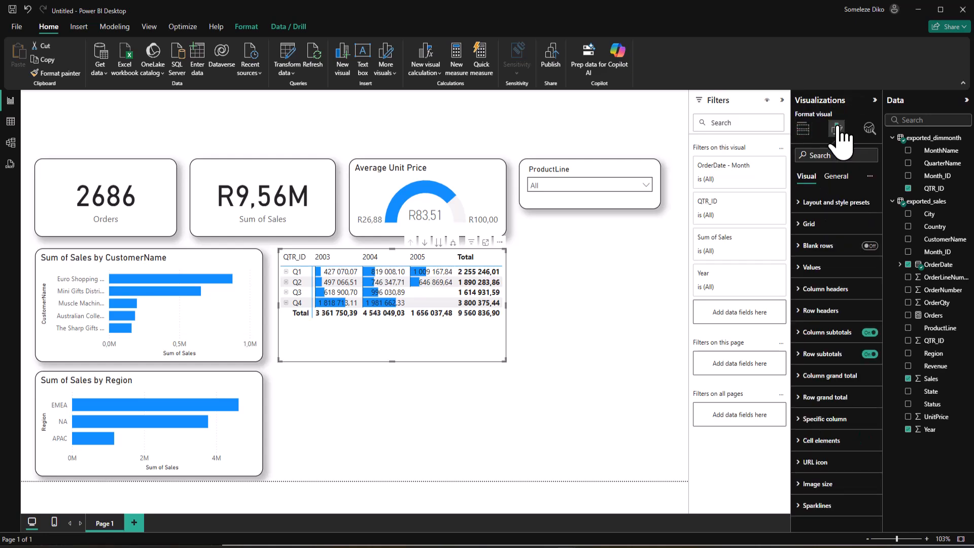
left_click(838, 184)
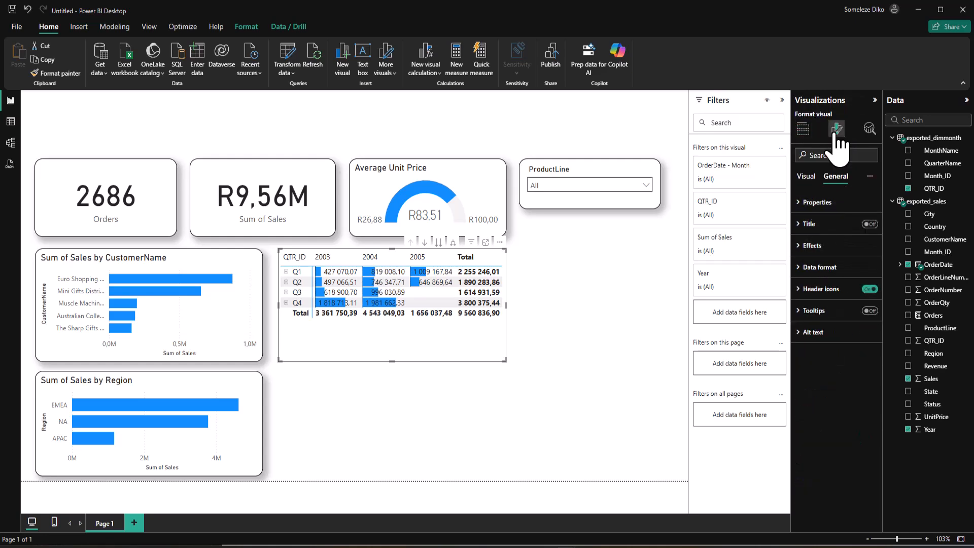
left_click(799, 226)
left_click(799, 225)
left_click(802, 246)
left_click(802, 271)
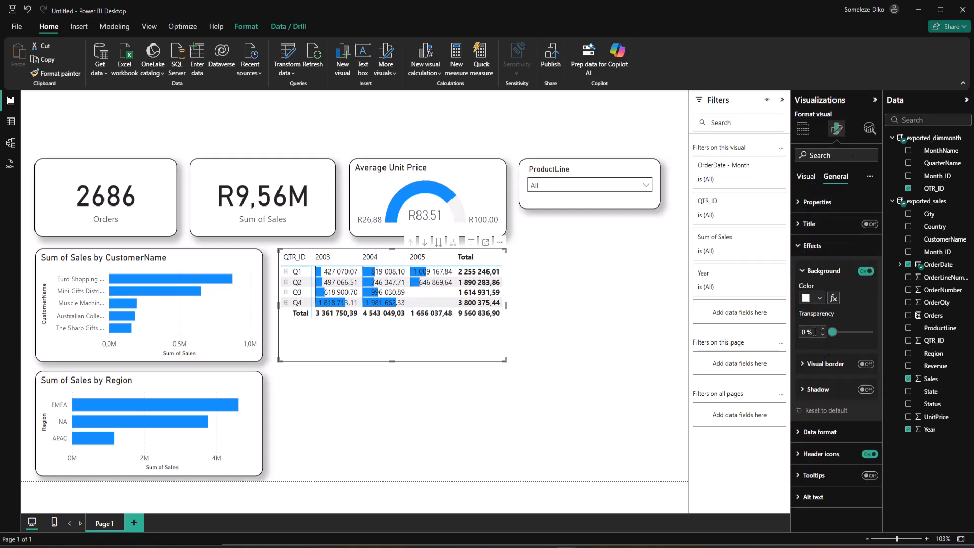
left_click(866, 364)
left_click(866, 389)
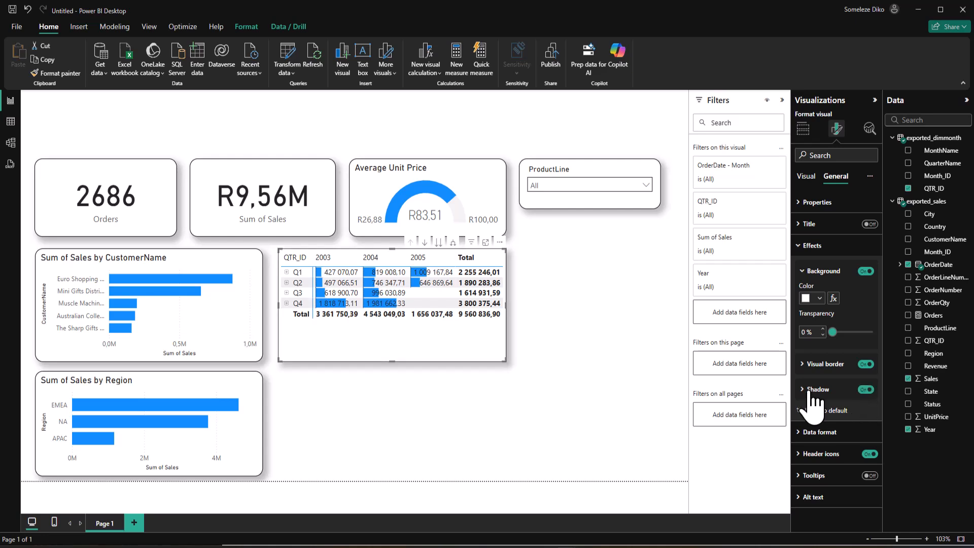
left_click(803, 365)
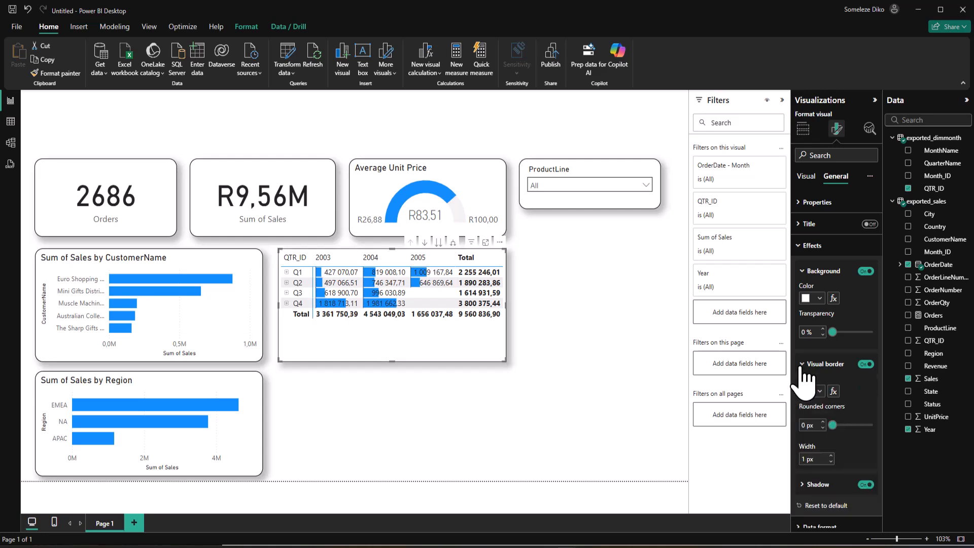
left_click(803, 425)
type("15")
key("Return")
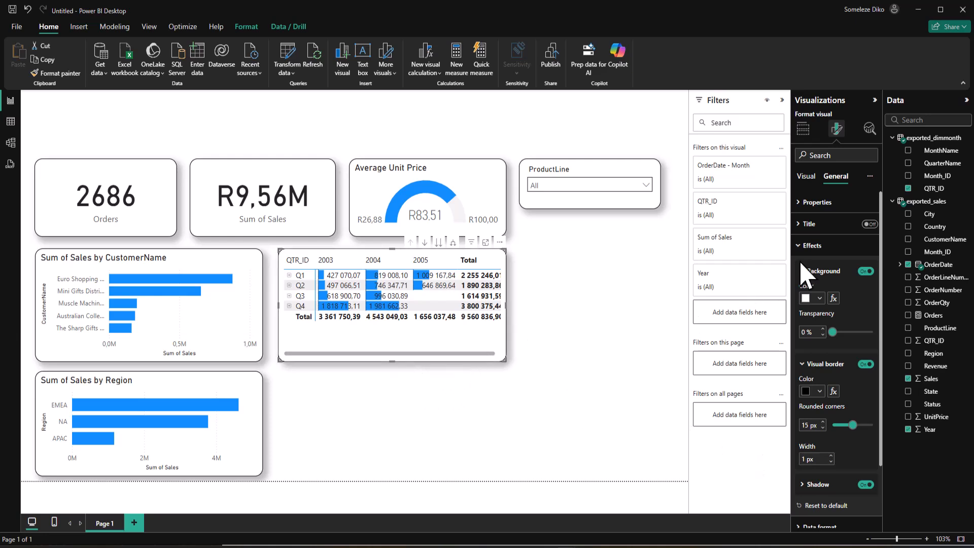
Turn off the matrix's column subtotals while keeping its row subtotals on.
left_click(810, 181)
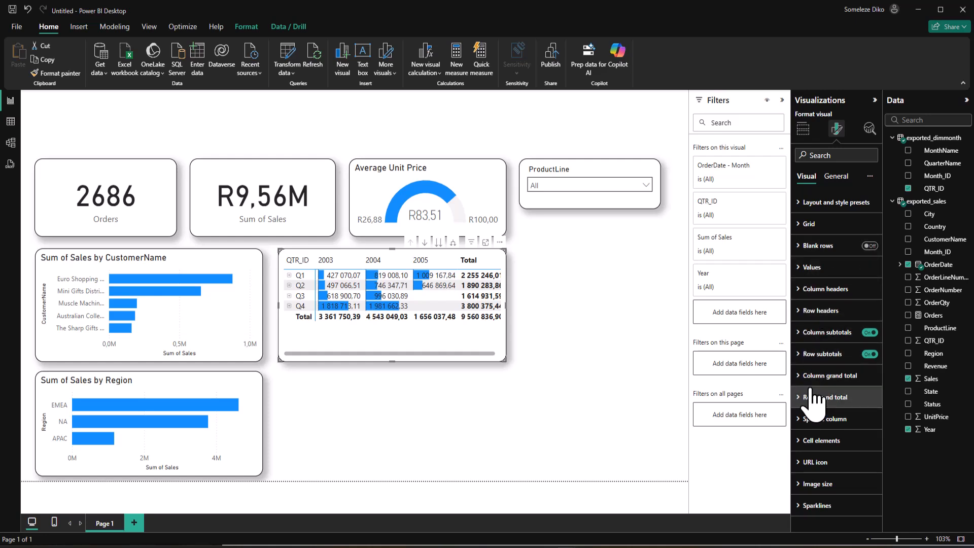
left_click(869, 354)
left_click(870, 355)
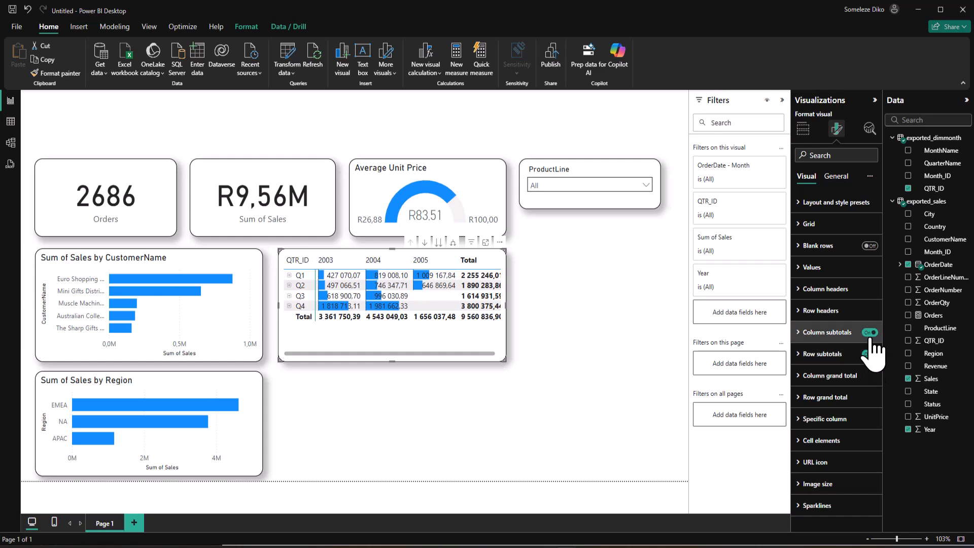
left_click(872, 340)
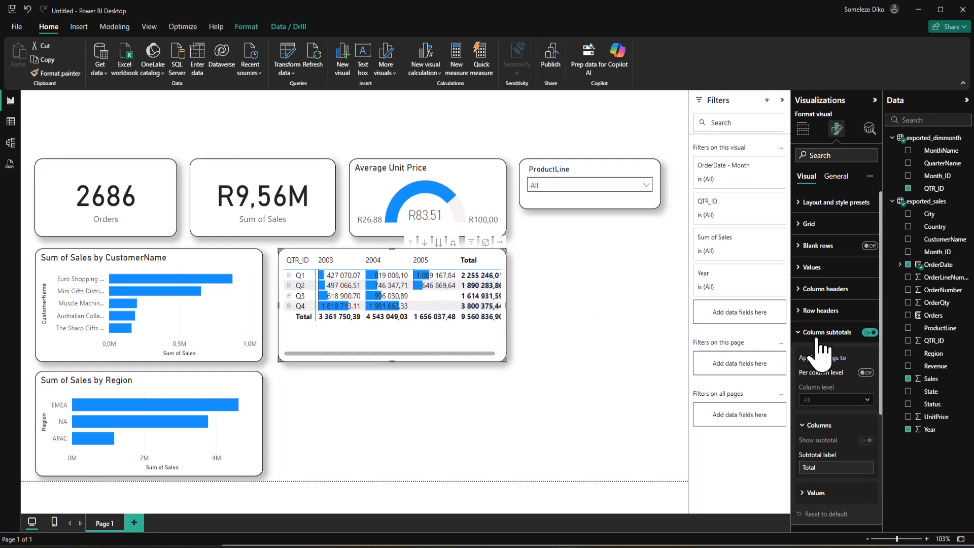
left_click(869, 333)
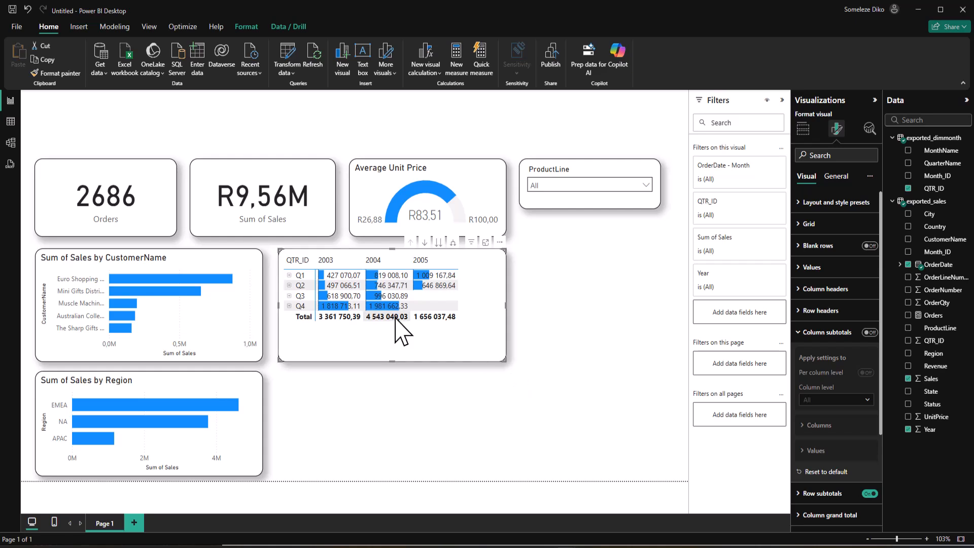
Narrow the matrix from its right edge and shorten it from the bottom to fit its contents more closely.
left_click_drag(505, 305, 481, 308)
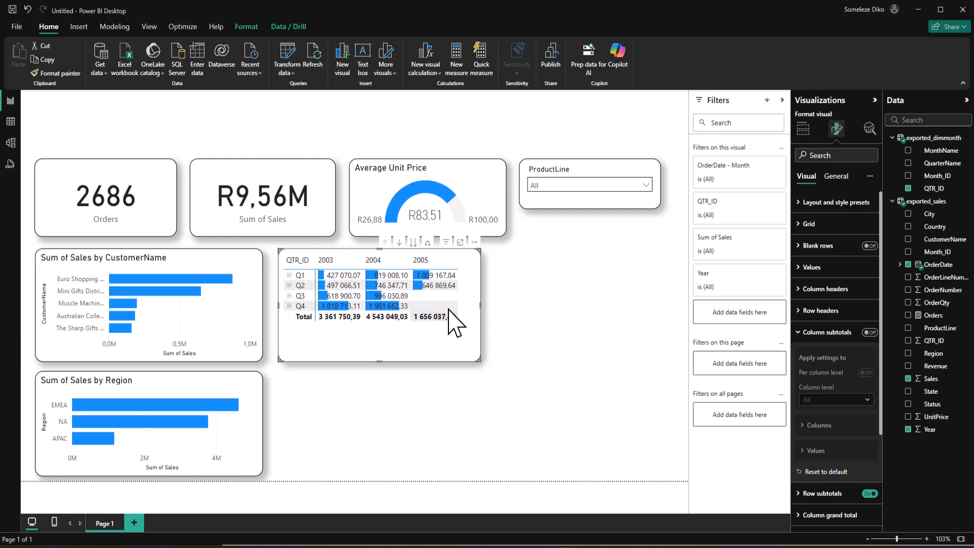
left_click(487, 319)
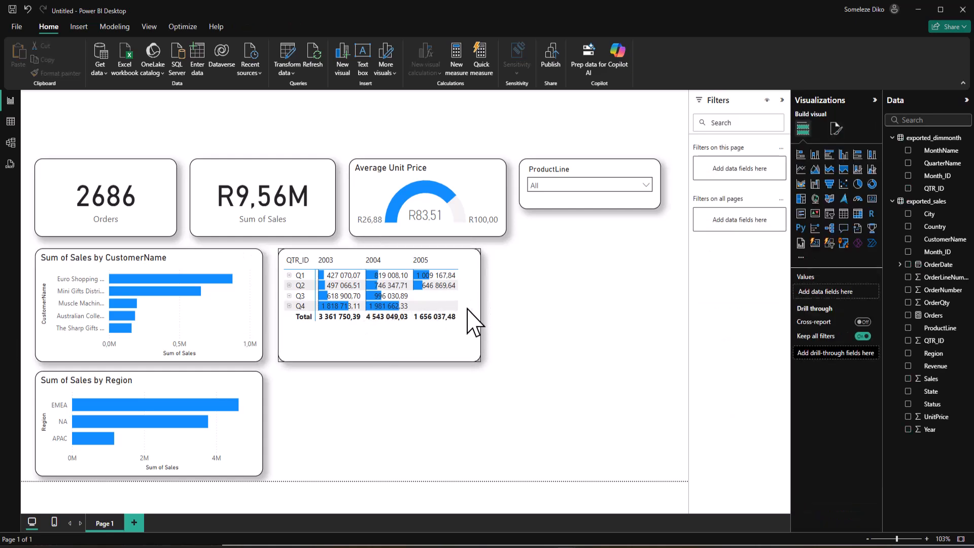
left_click(470, 348)
left_click_drag(378, 361, 383, 344)
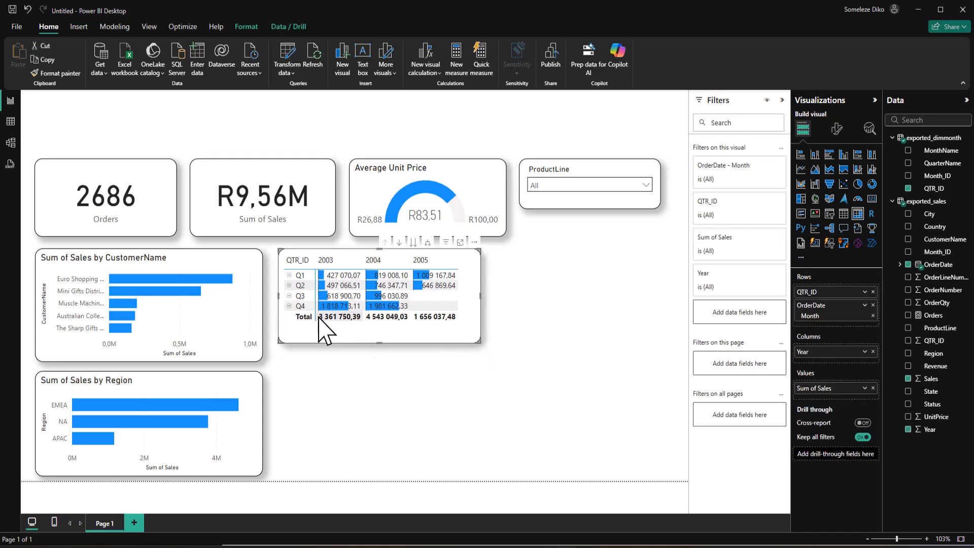
Expand Q1 in the matrix, widen the matrix slightly to fit the monthly rows, and collapse Q1 again.
left_click(289, 275)
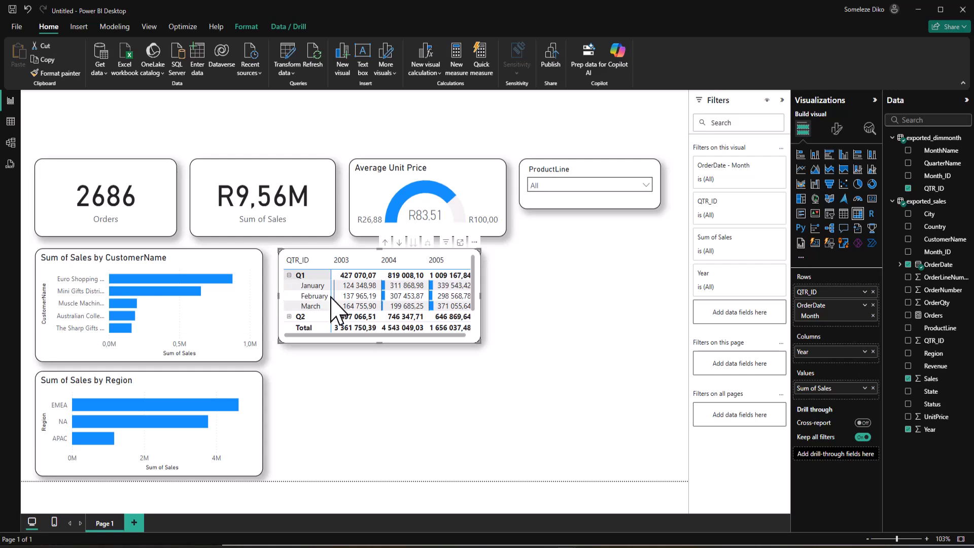
left_click_drag(481, 298, 486, 307)
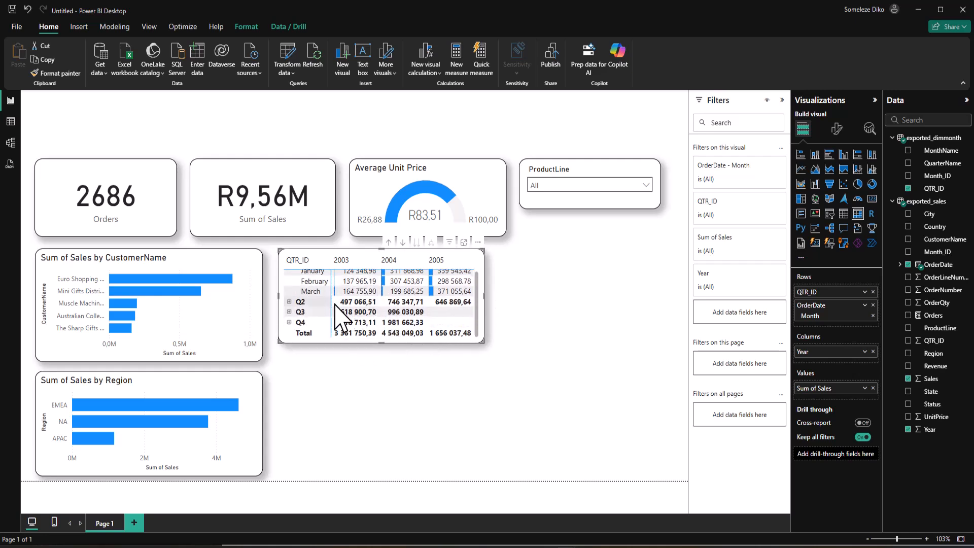
left_click(288, 274)
Shorten the matrix slightly from its bottom edge.
left_click(401, 392)
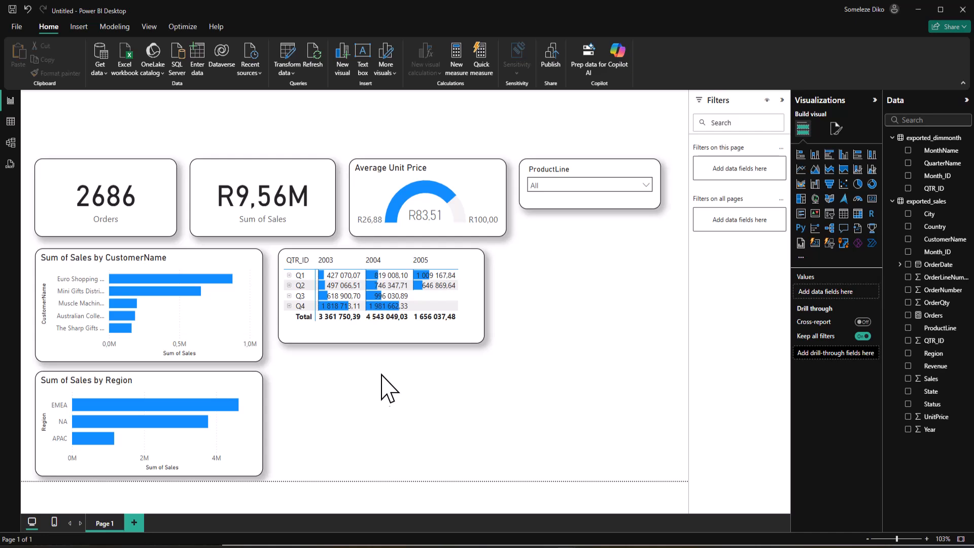
left_click(378, 339)
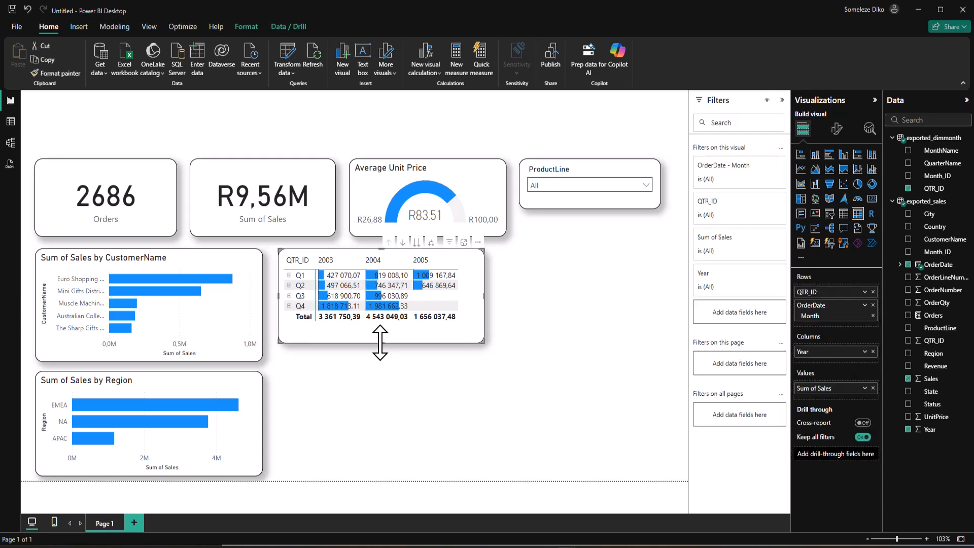
left_click(378, 361)
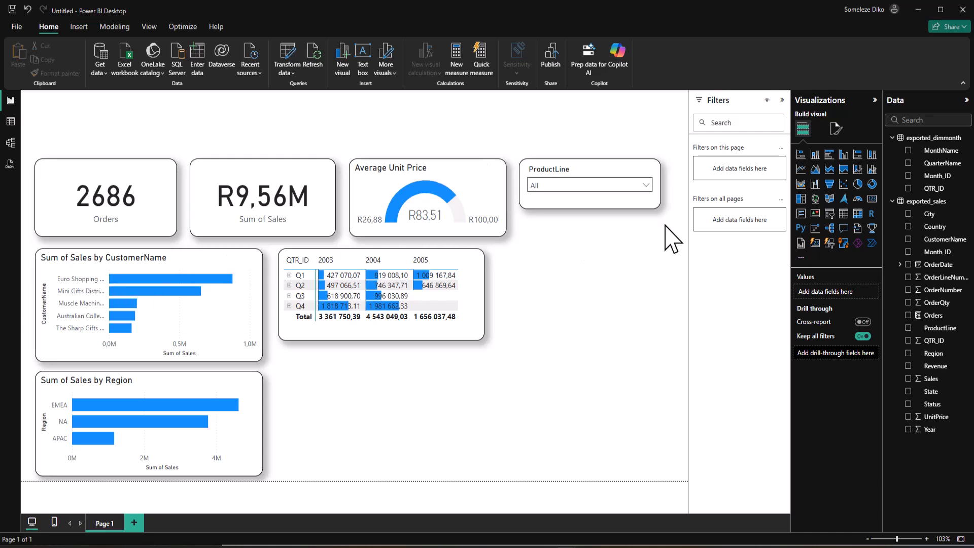
Add a line and stacked column chart below the matrix, with OrderDate's Year, Quarter and Month levels on the x-axis.
left_click(858, 169)
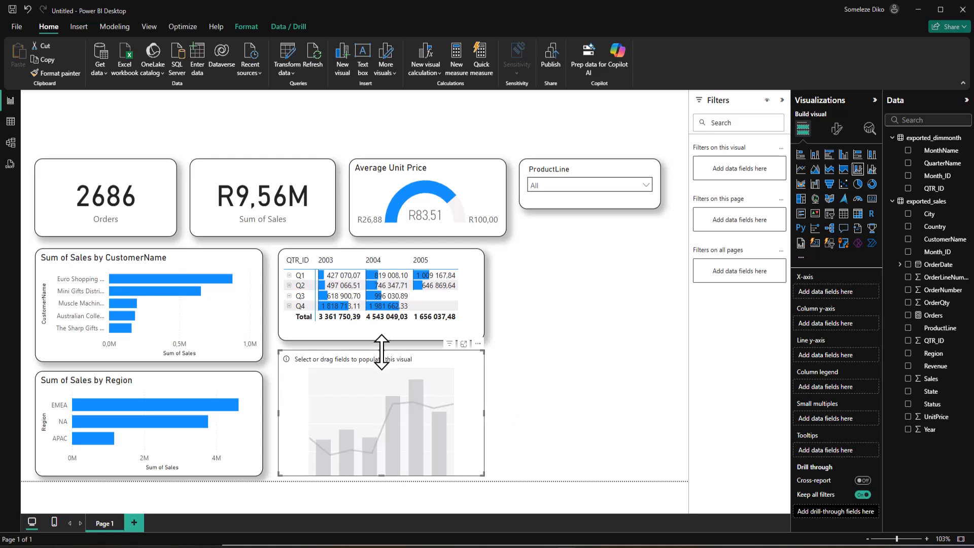
left_click_drag(381, 352, 386, 356)
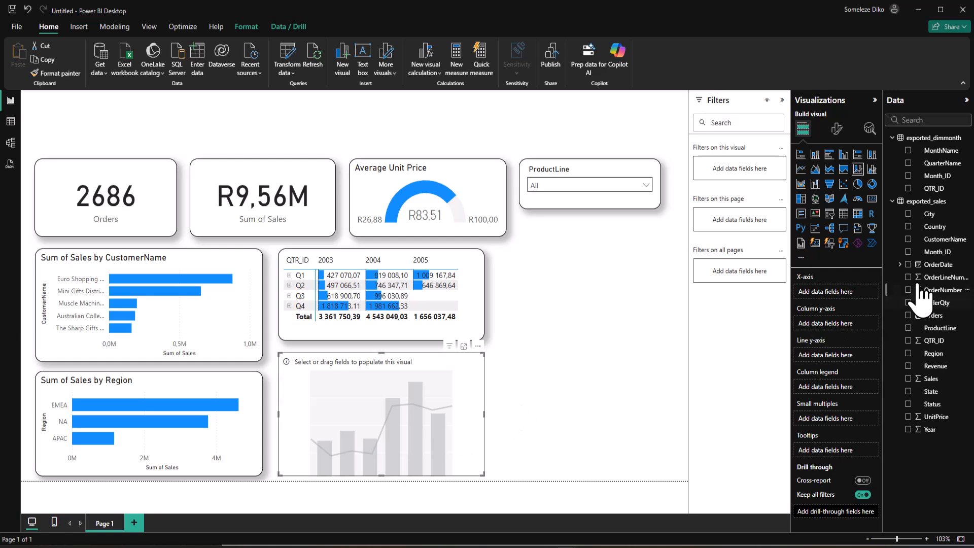
left_click_drag(938, 264, 854, 296)
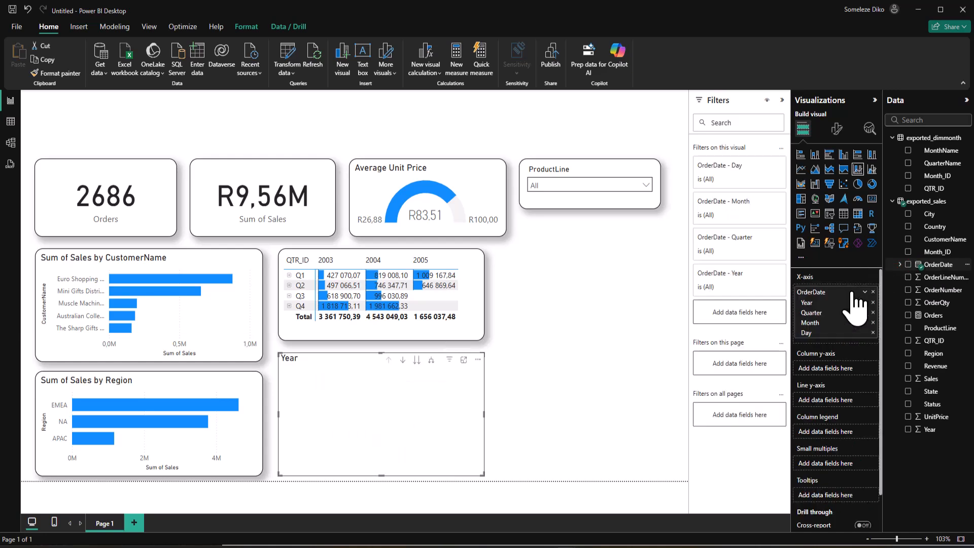
left_click(873, 333)
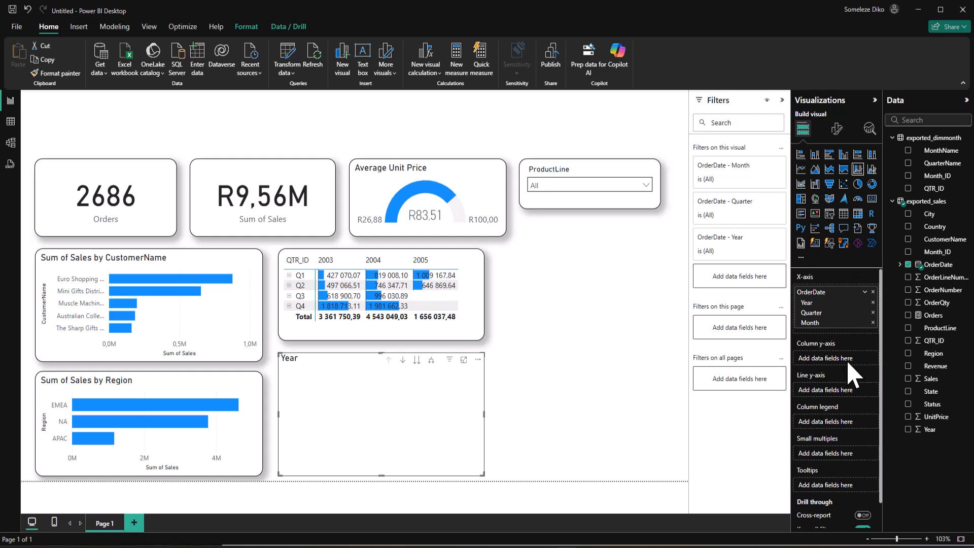
Assign Orders to the chart's column y-axis, Sales to its line y-axis, and QTR_ID to its column legend.
left_click_drag(930, 316, 850, 357)
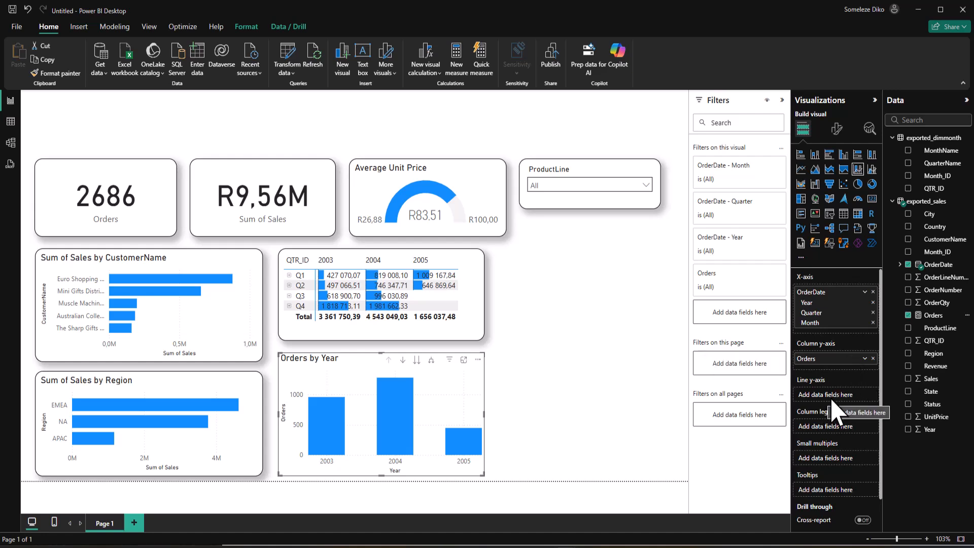
left_click_drag(930, 379, 844, 398)
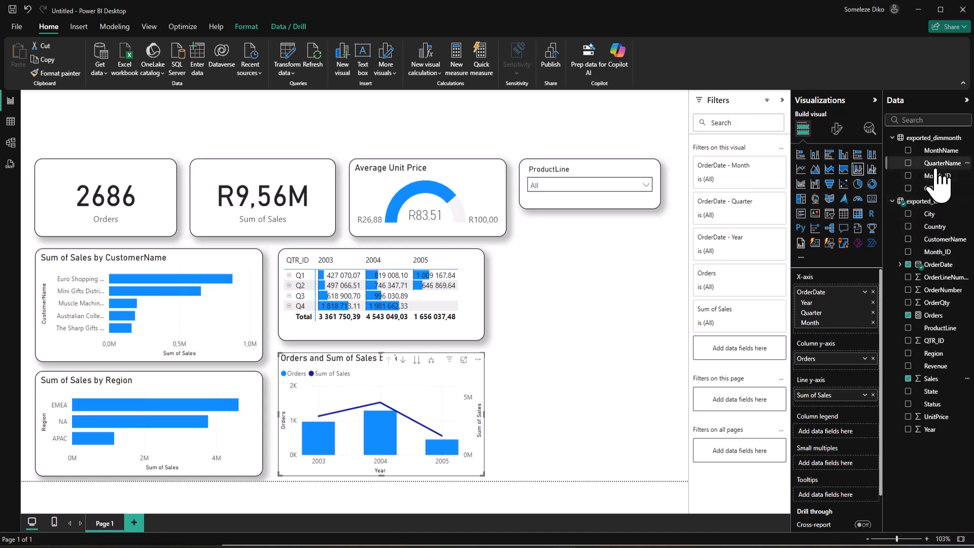
left_click_drag(935, 188, 842, 430)
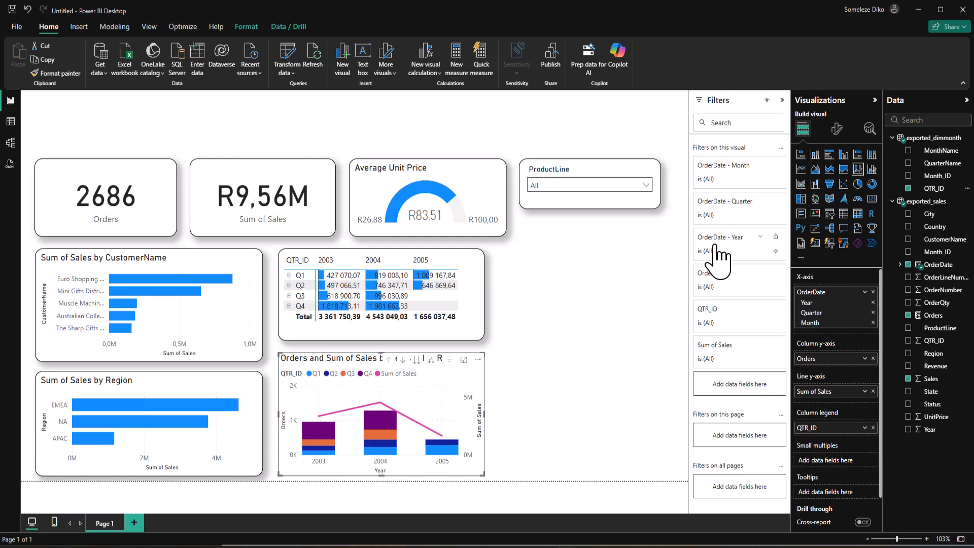
Give the line and stacked column chart a shadow and a visual border with 15 px rounded corners.
left_click(838, 129)
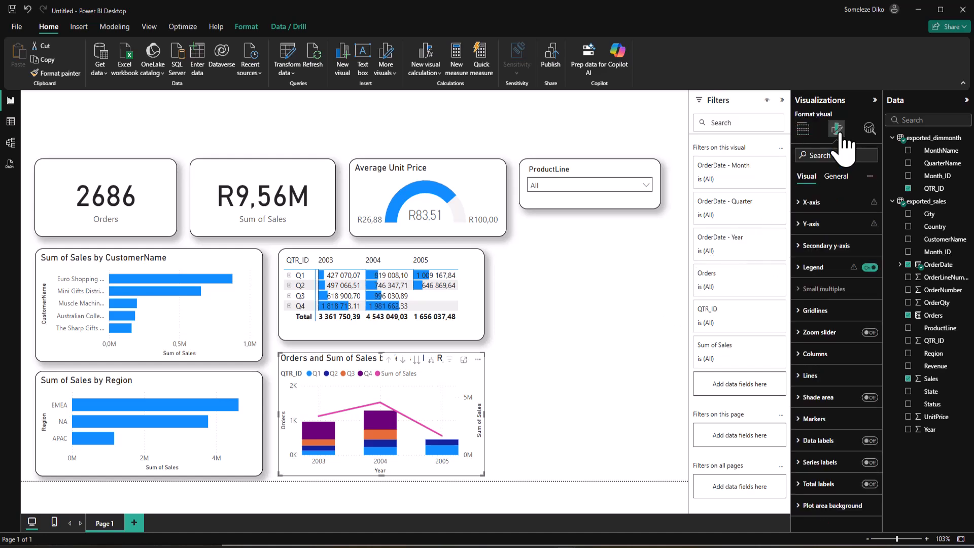
left_click(835, 176)
left_click(800, 254)
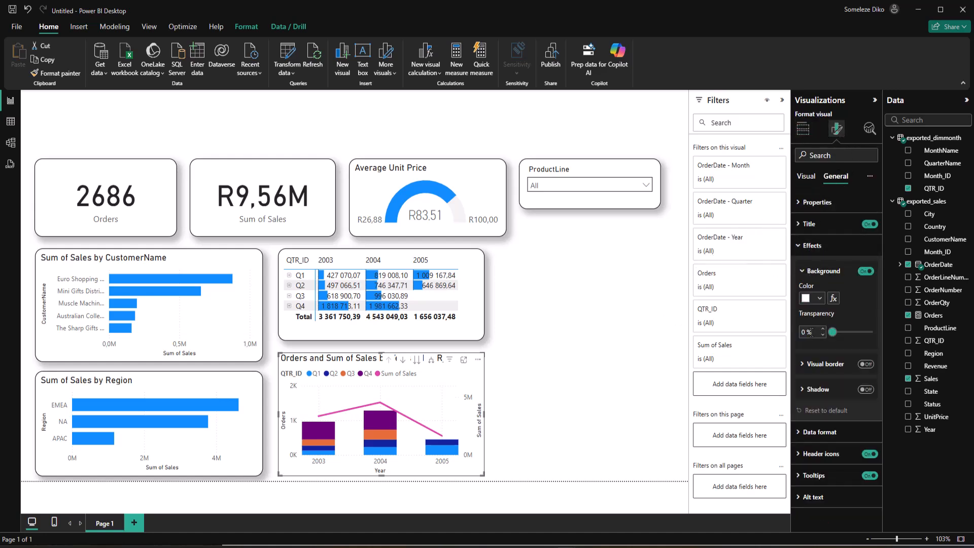
left_click(868, 389)
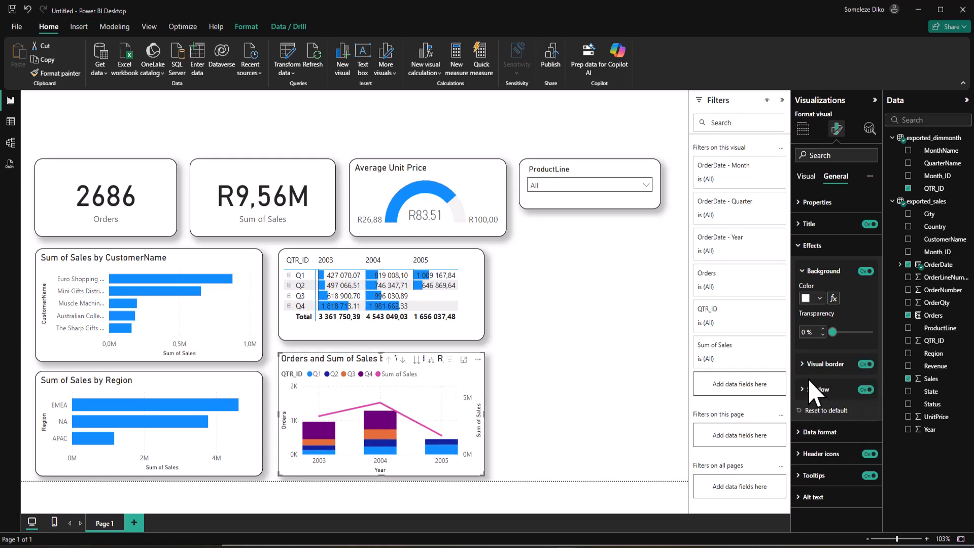
left_click(805, 364)
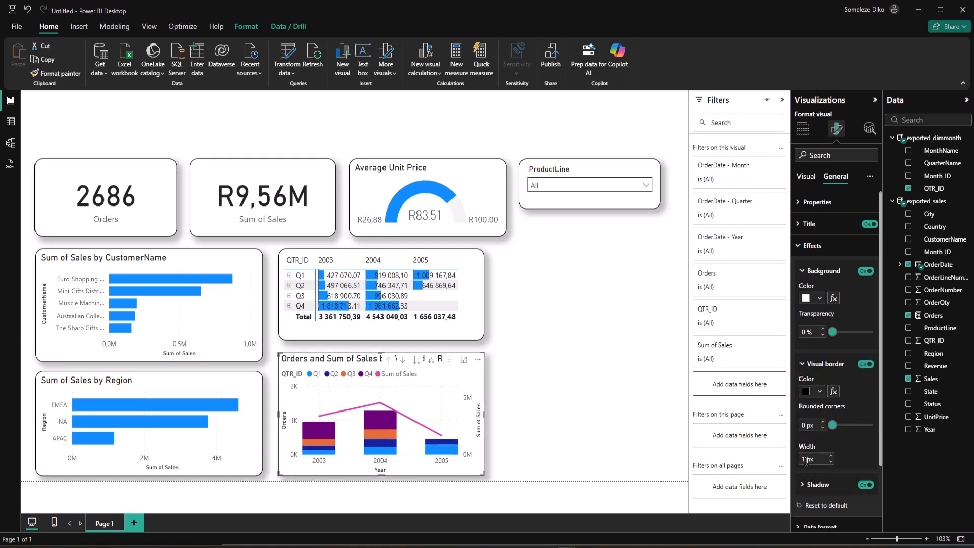
left_click(805, 459)
left_click(802, 421)
type("15")
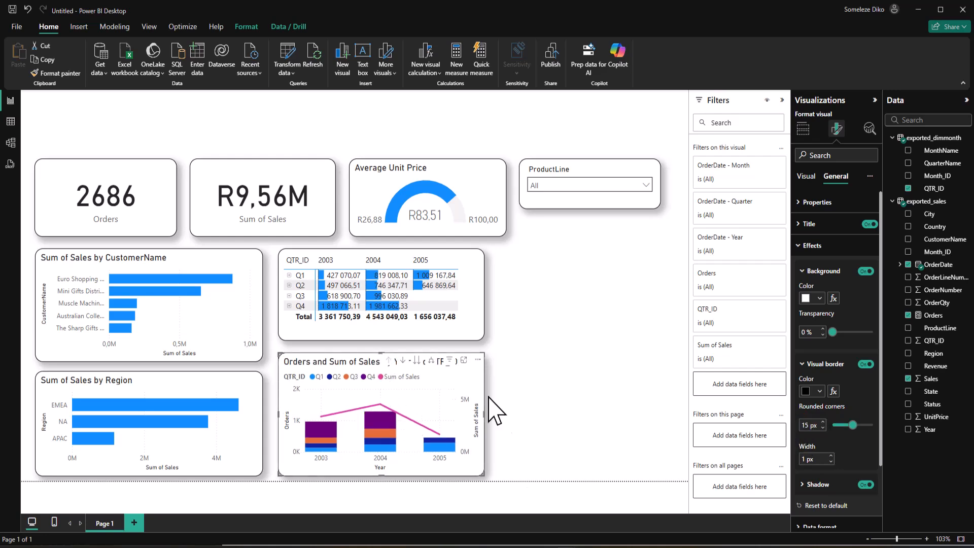
left_click(503, 407)
Widen the line and stacked column chart slightly and extend its top edge toward the matrix.
left_click(381, 356)
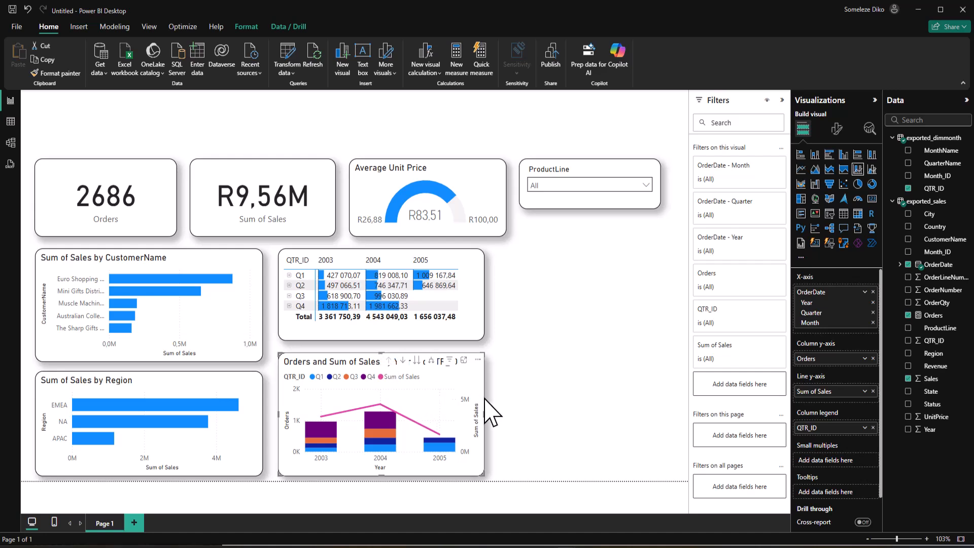
left_click_drag(483, 414, 490, 420)
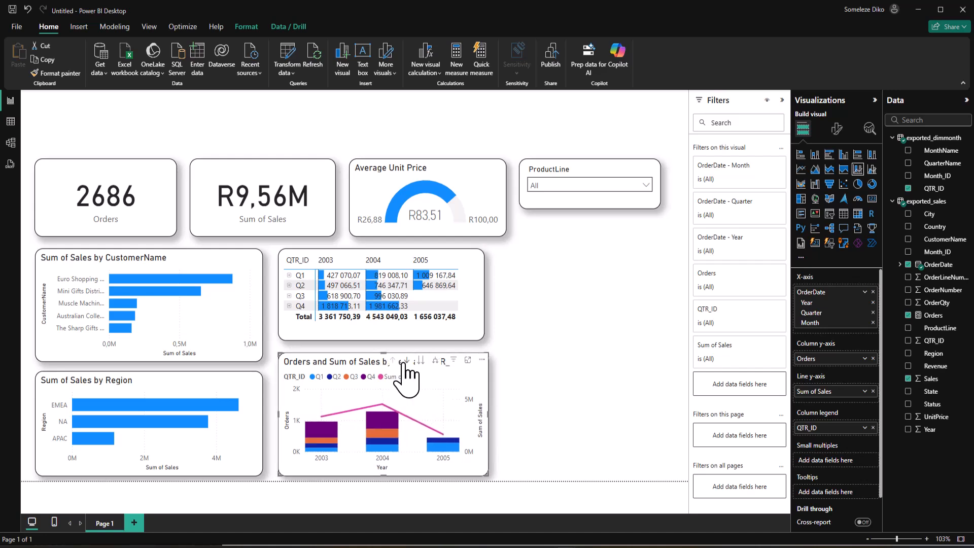
left_click_drag(383, 352, 384, 347)
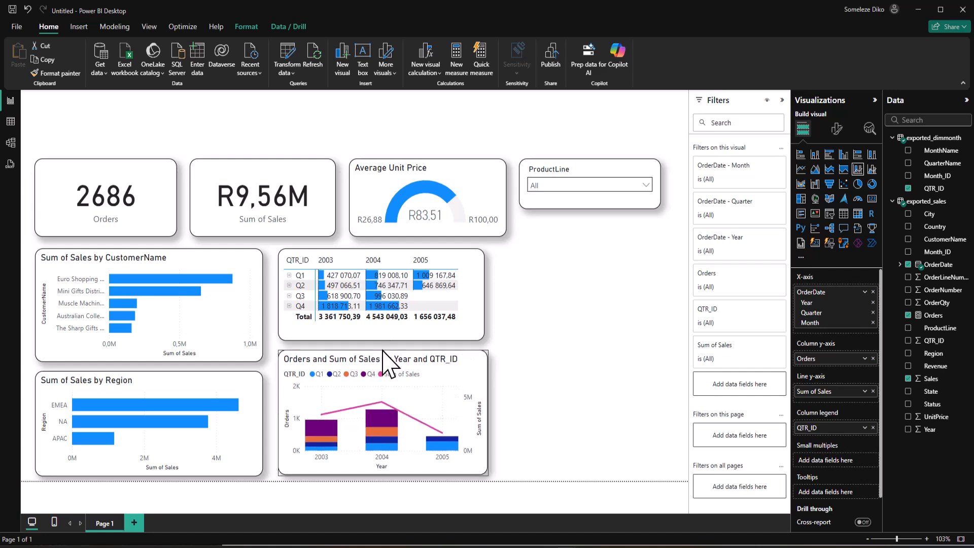
left_click(555, 412)
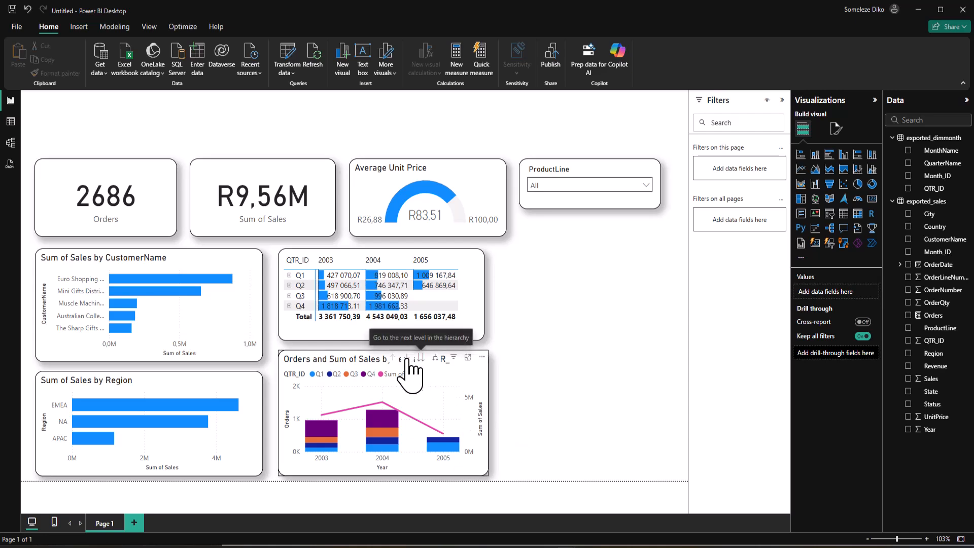
Turn on drill mode in the line and stacked column chart, go to the quarter level, and drill back up to years.
left_click(406, 358)
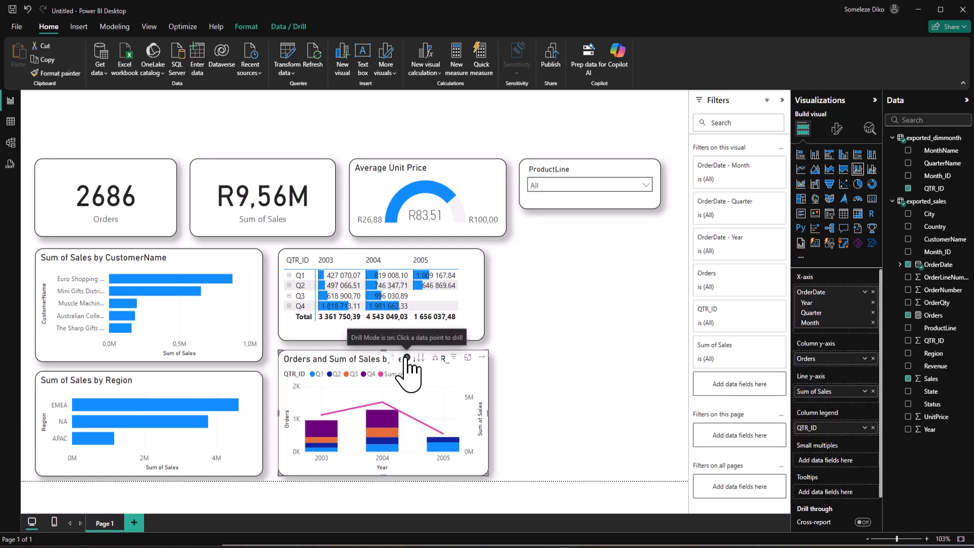
left_click(421, 358)
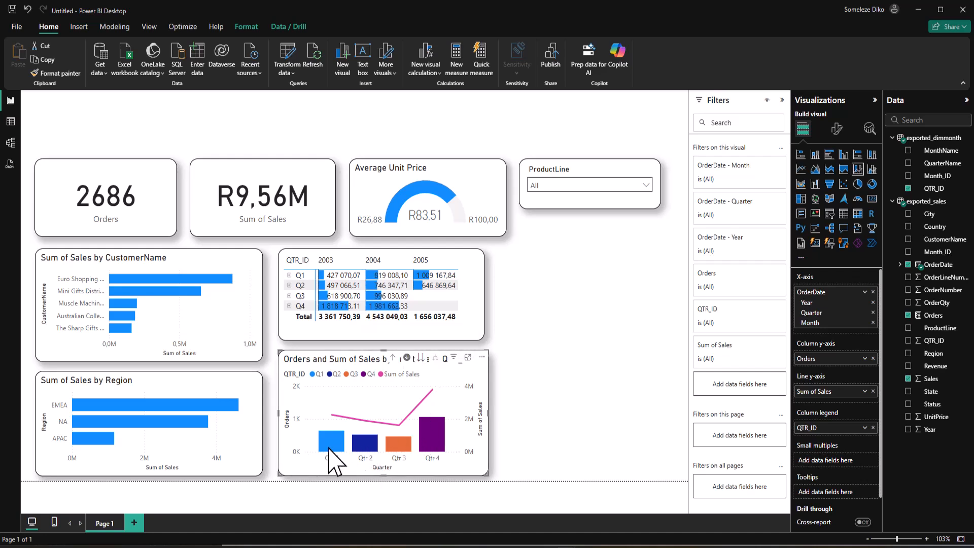
left_click(392, 358)
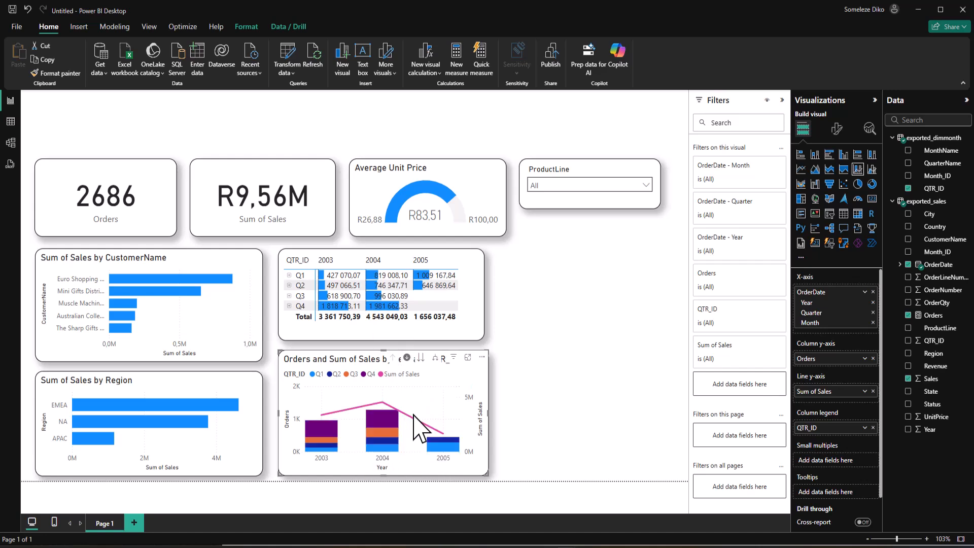
Narrow the line and stacked column chart so its right edge lines up with the matrix.
left_click(561, 398)
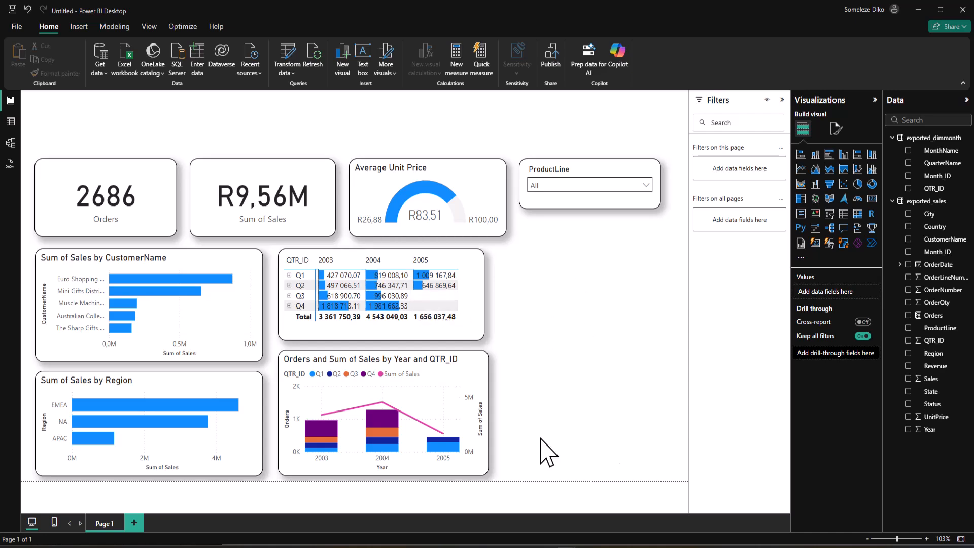
left_click(477, 388)
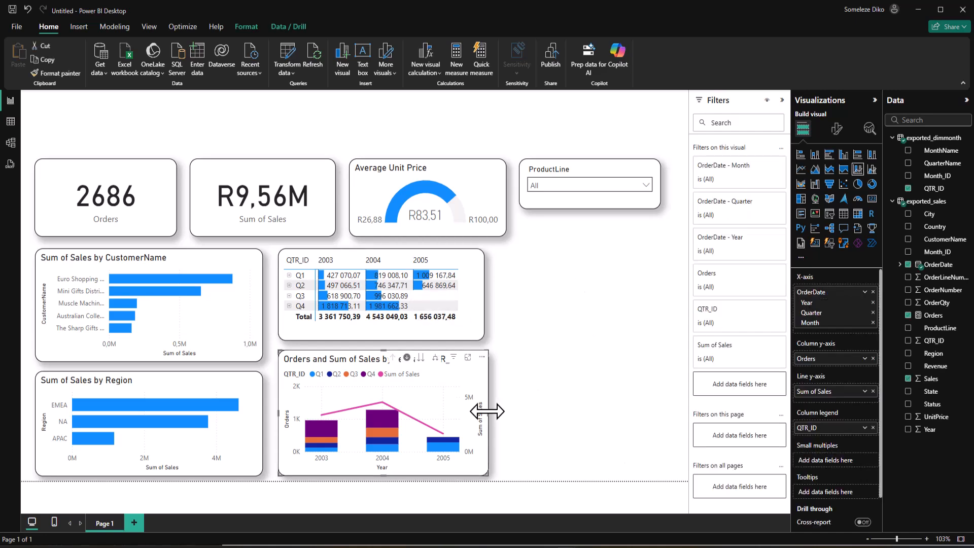
left_click(502, 390)
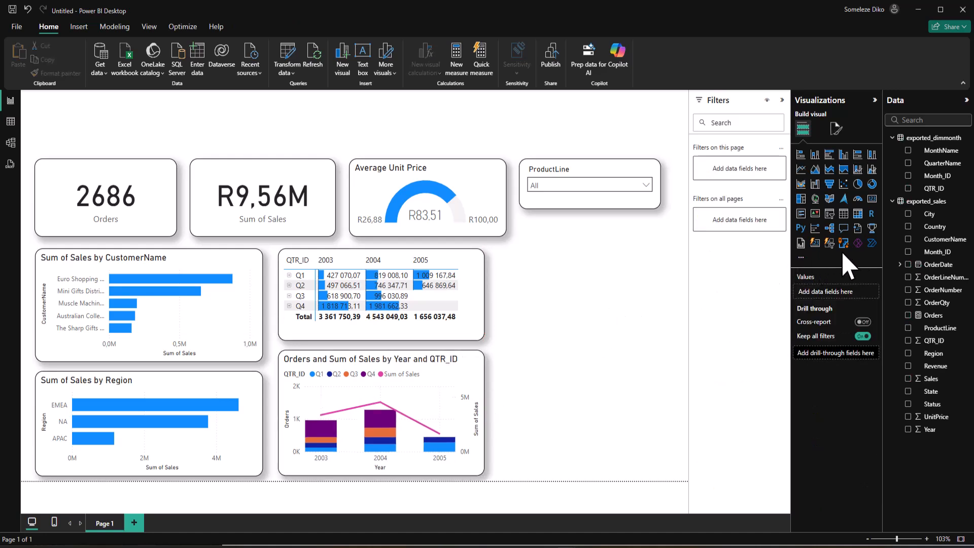
Add a map visual beside the matrix and column chart, sized to span the full height of both.
left_click(816, 199)
left_click_drag(518, 294, 496, 297)
left_click_drag(578, 341, 586, 469)
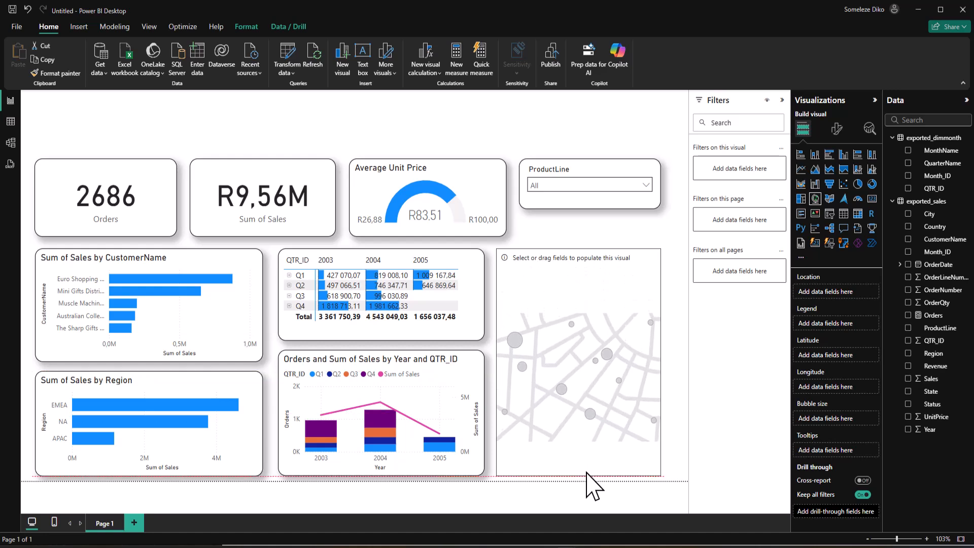
left_click_drag(659, 363, 678, 361)
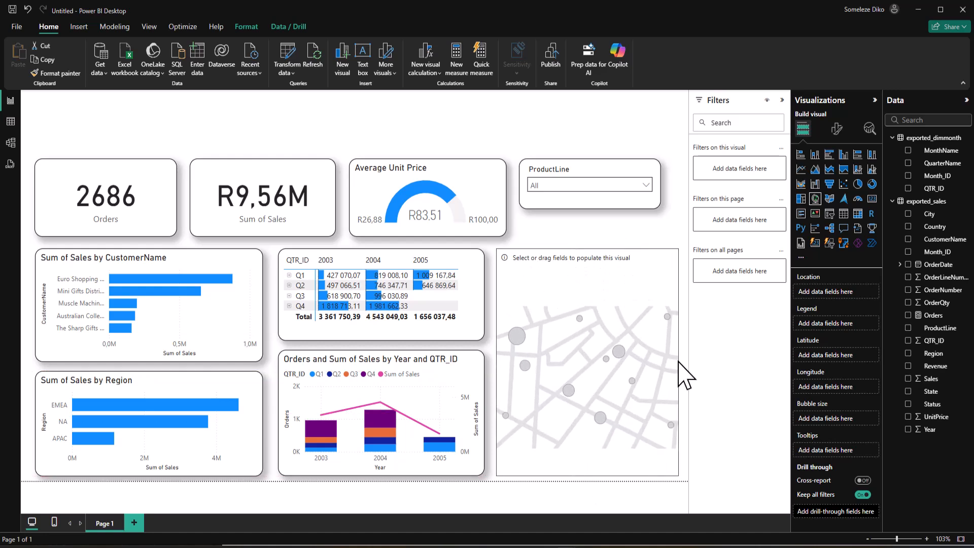
left_click(588, 431)
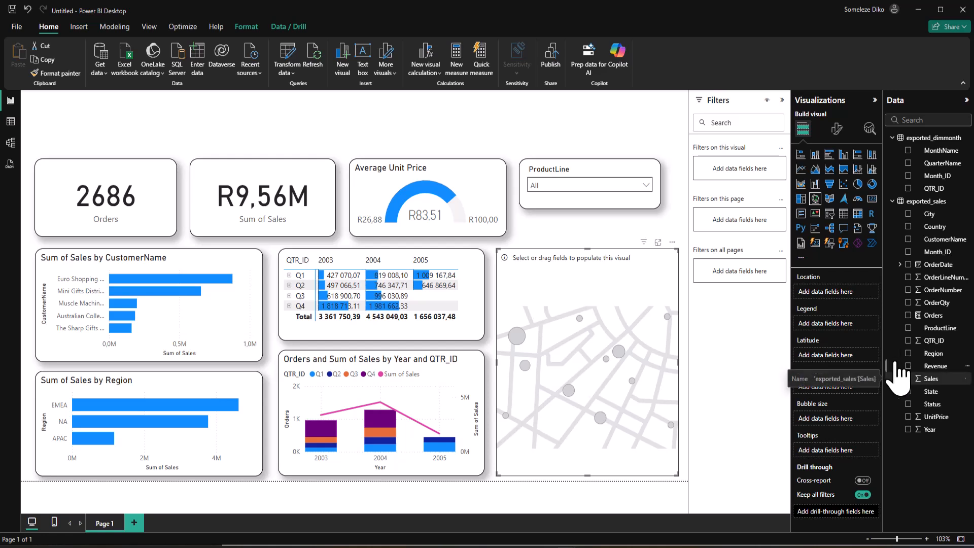
Assign Country to the map's location and Sales to its bubble size, keeping the Sum aggregation.
left_click_drag(935, 226, 845, 293)
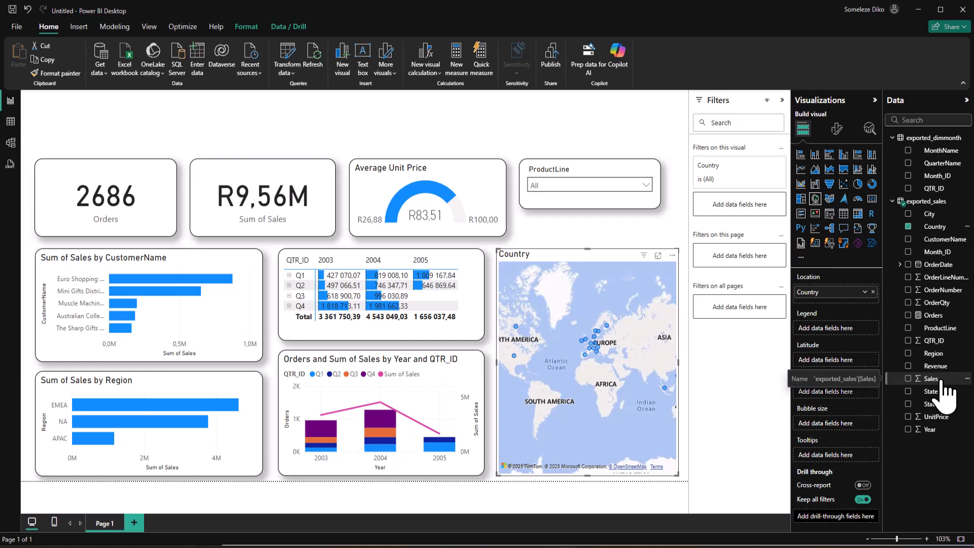
left_click_drag(944, 385, 844, 427)
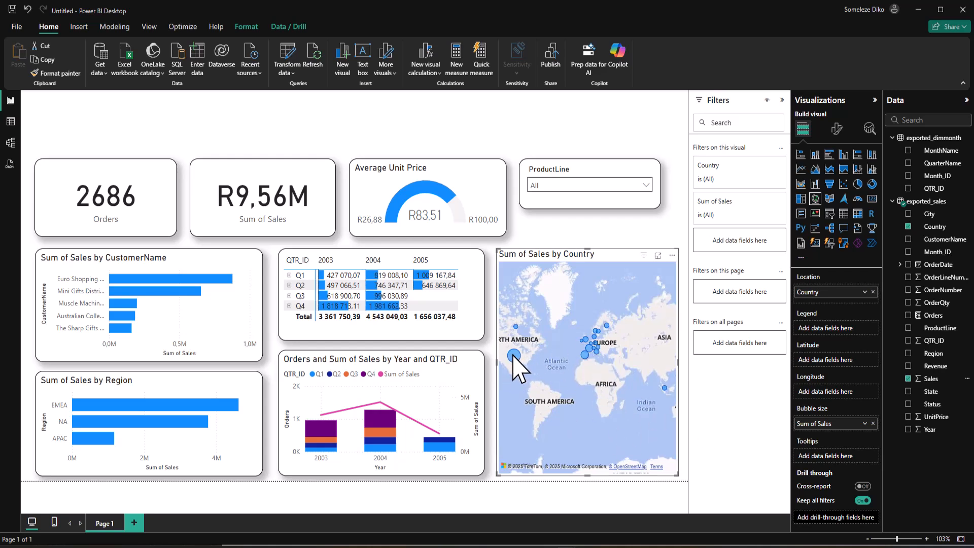
mouse_move(518, 354)
left_click(864, 424)
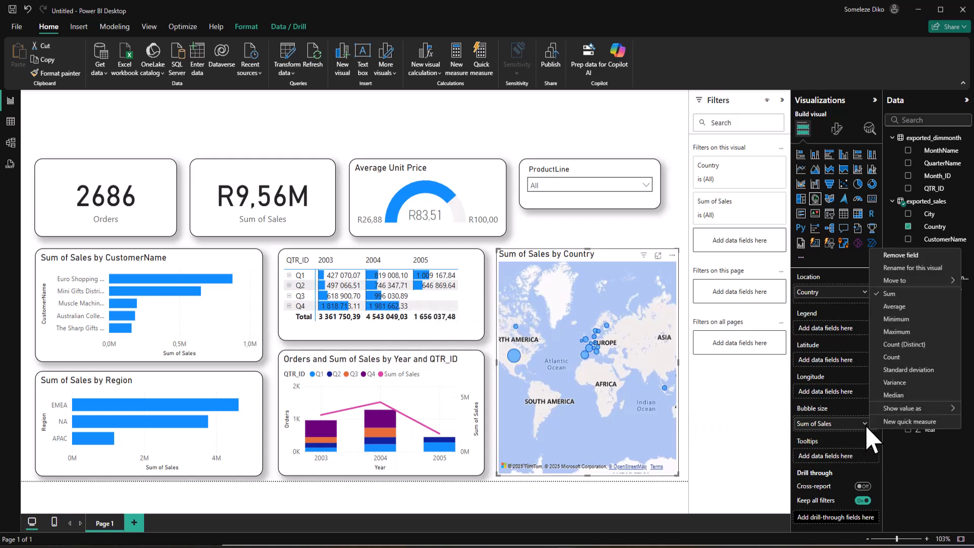
left_click(725, 431)
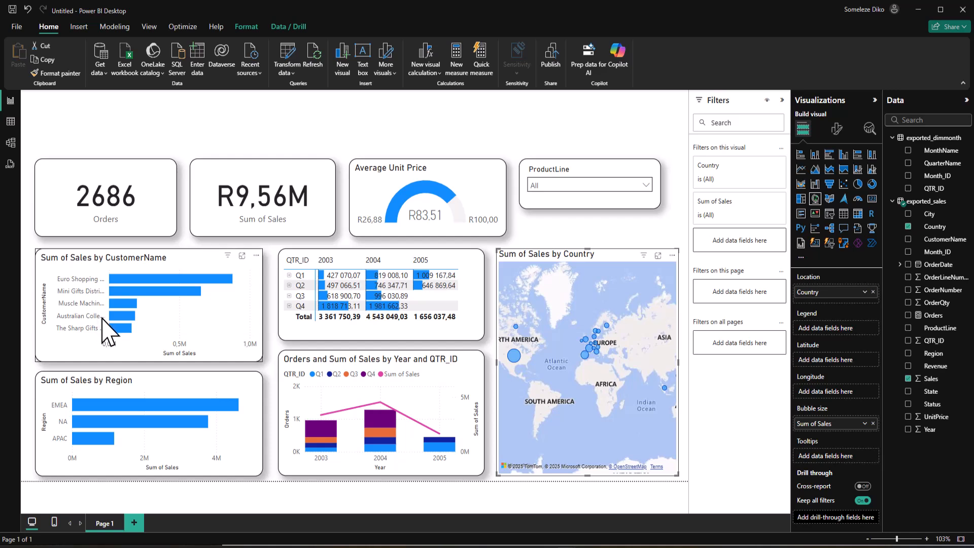
Turn on a visual border and shadow for the map, with 15 px rounded corners.
left_click(838, 131)
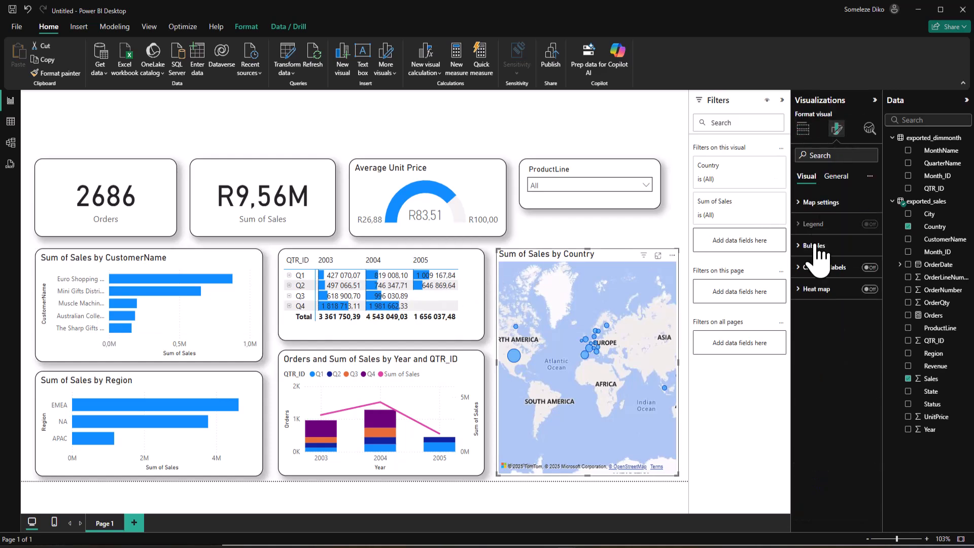
left_click(835, 180)
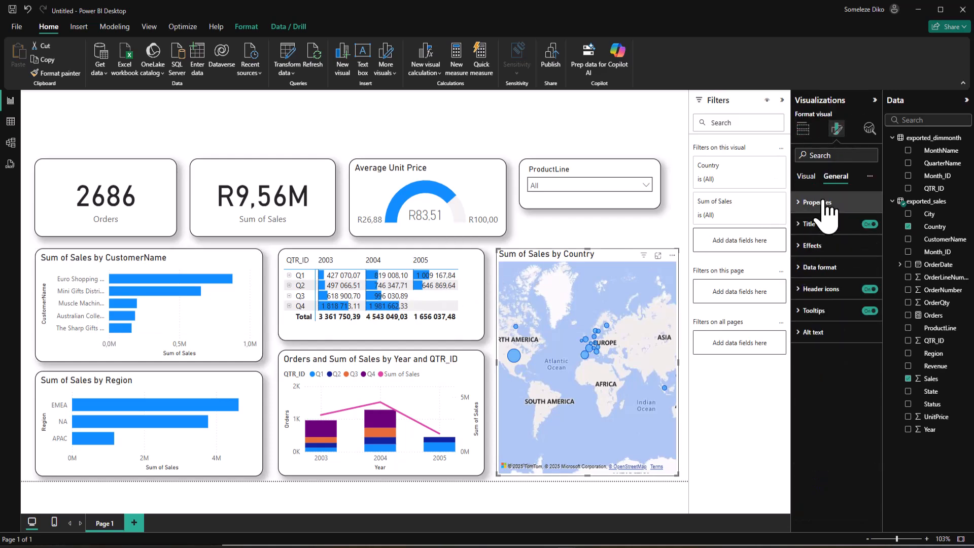
left_click(800, 247)
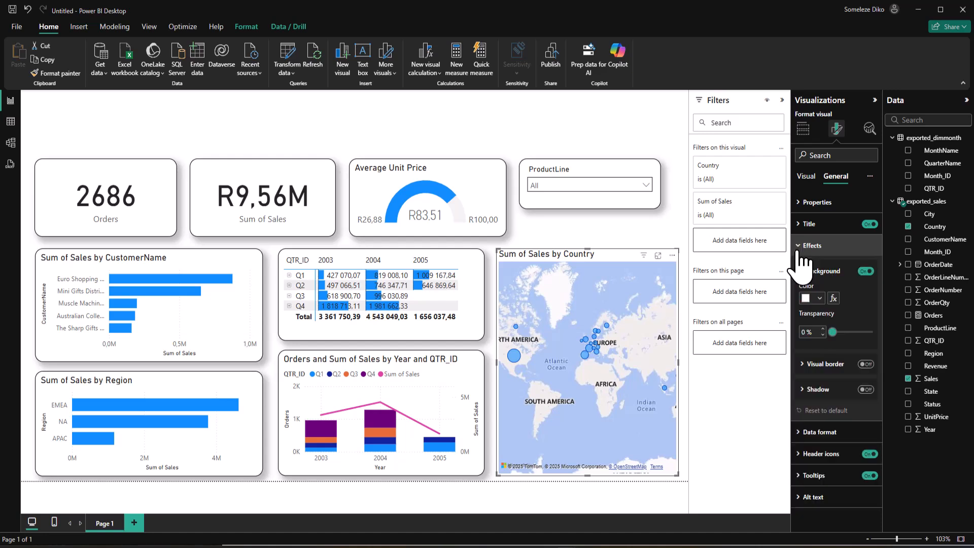
left_click(866, 364)
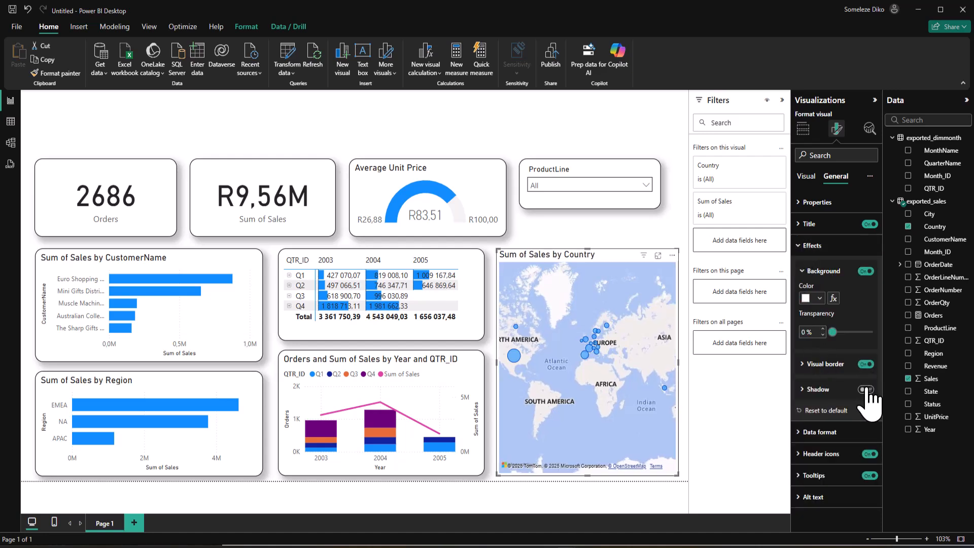
left_click(804, 364)
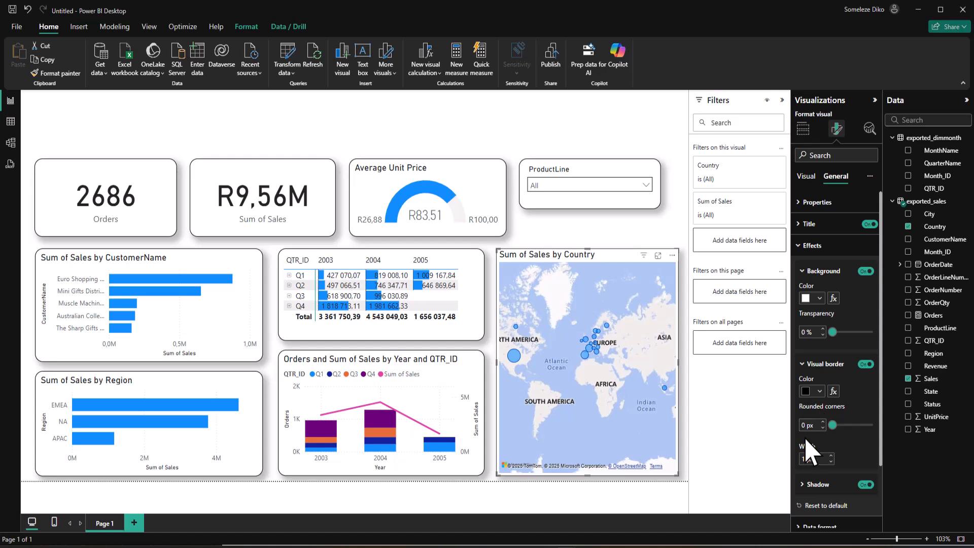
left_click_drag(806, 425, 797, 424)
type("15")
key("Return")
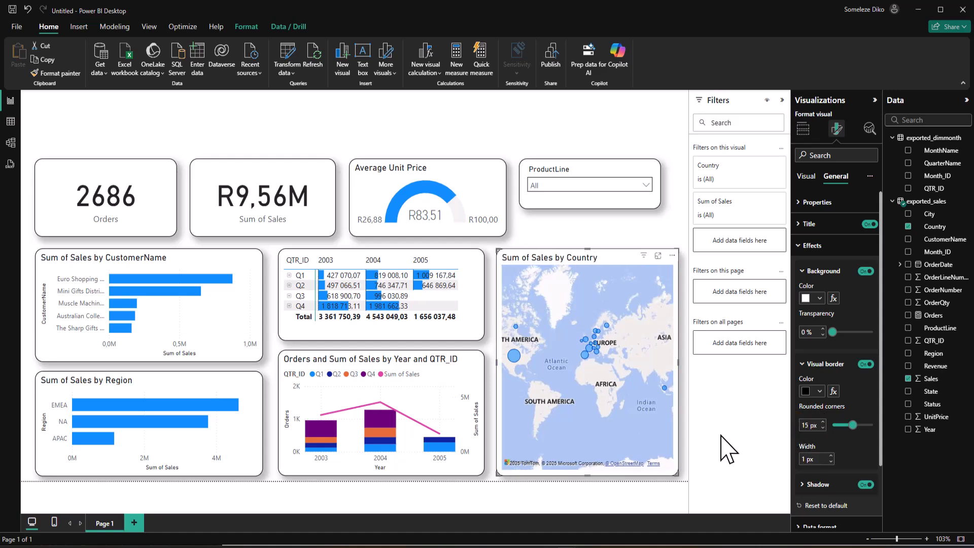
left_click(547, 220)
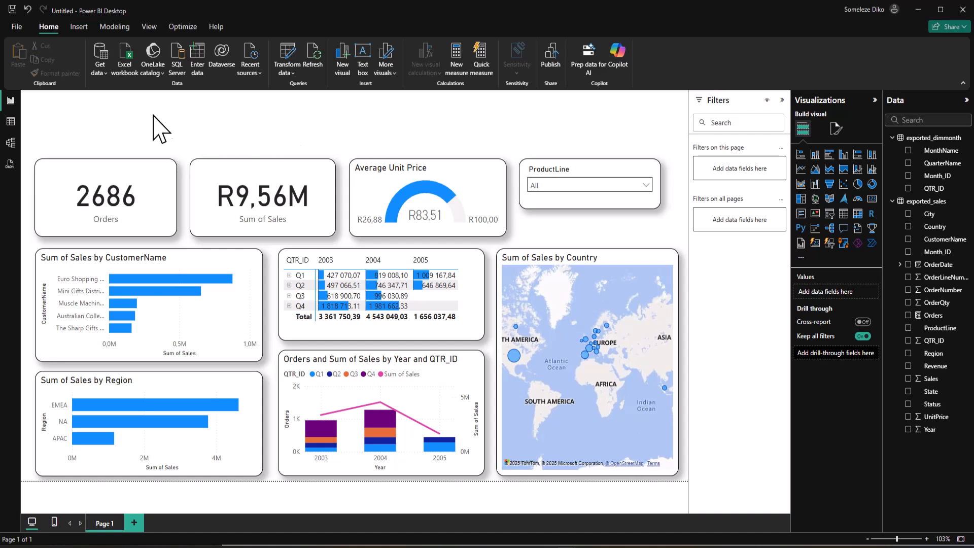
Insert a text box spanning the area above the cards and enter the title "Contoso Retail Sales Performance Breakdown".
left_click(79, 28)
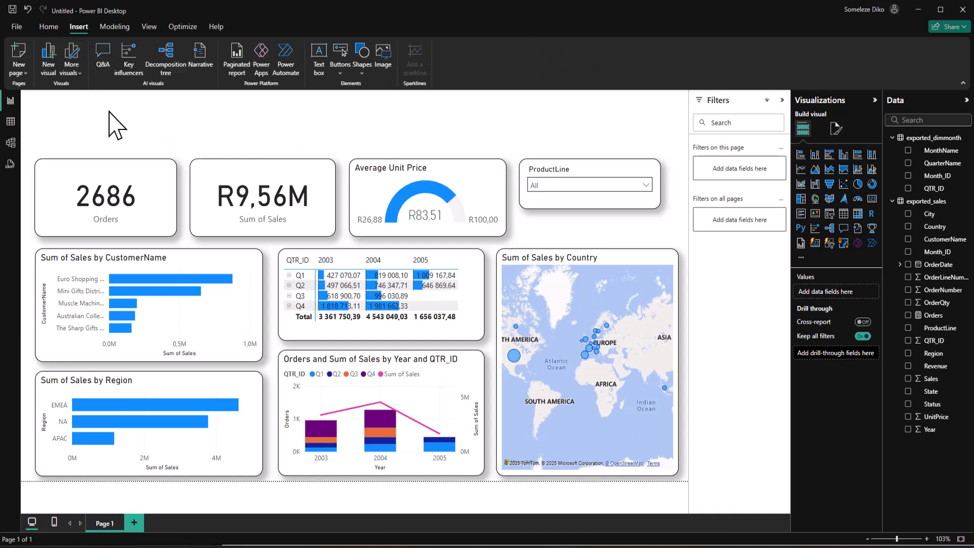
left_click(320, 62)
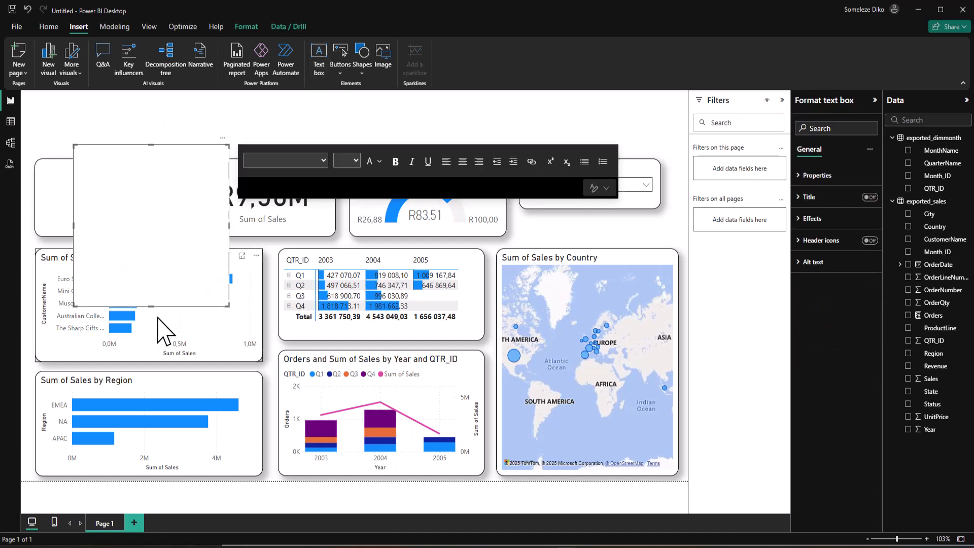
left_click_drag(151, 306, 151, 189)
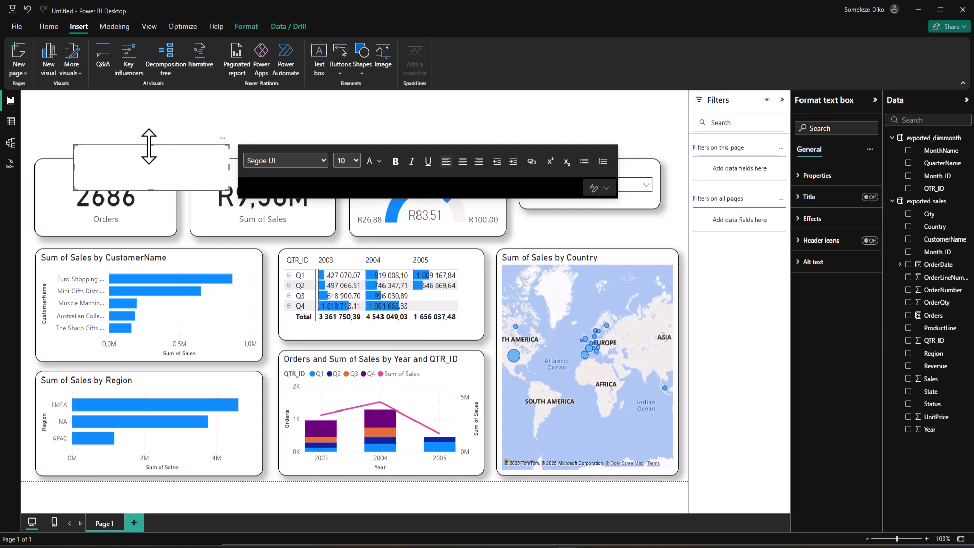
left_click_drag(159, 155, 119, 100)
left_click_drag(187, 123, 658, 126)
left_click(107, 121)
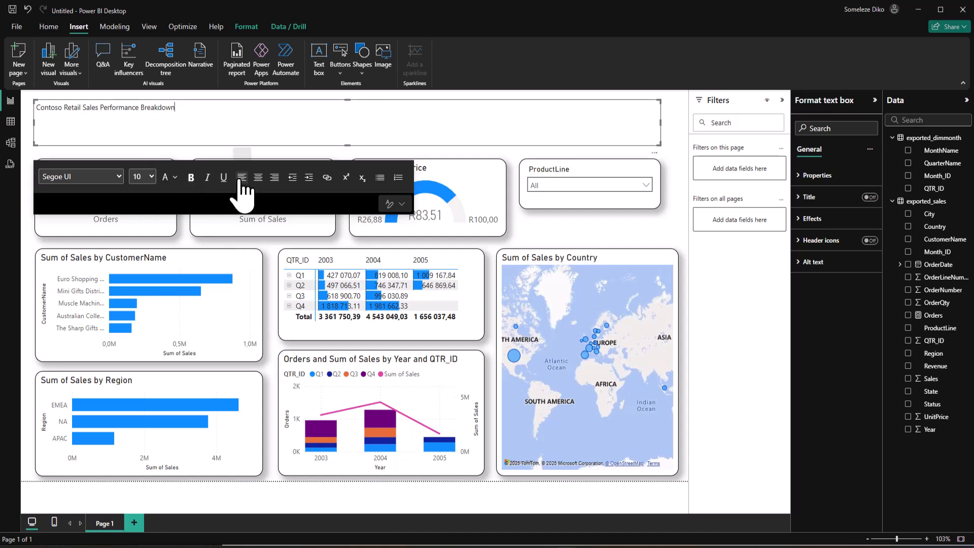
Try to center the report title and enlarge it to font size 32, and return it to left alignment.
left_click(258, 178)
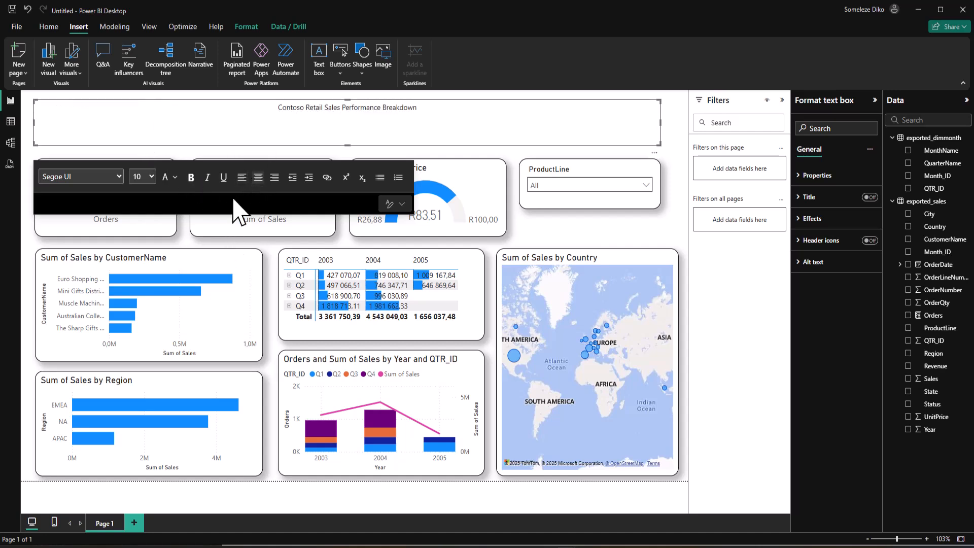
left_click(153, 181)
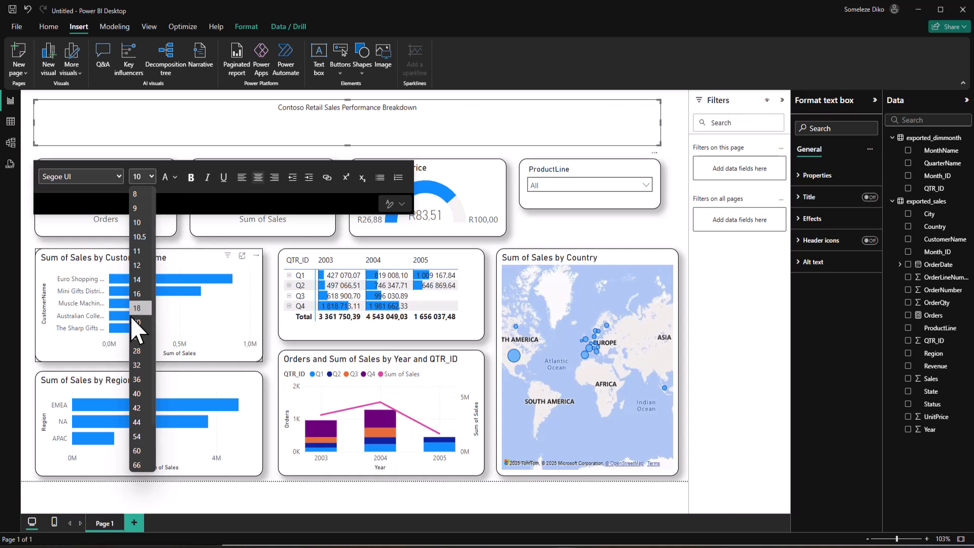
left_click(137, 361)
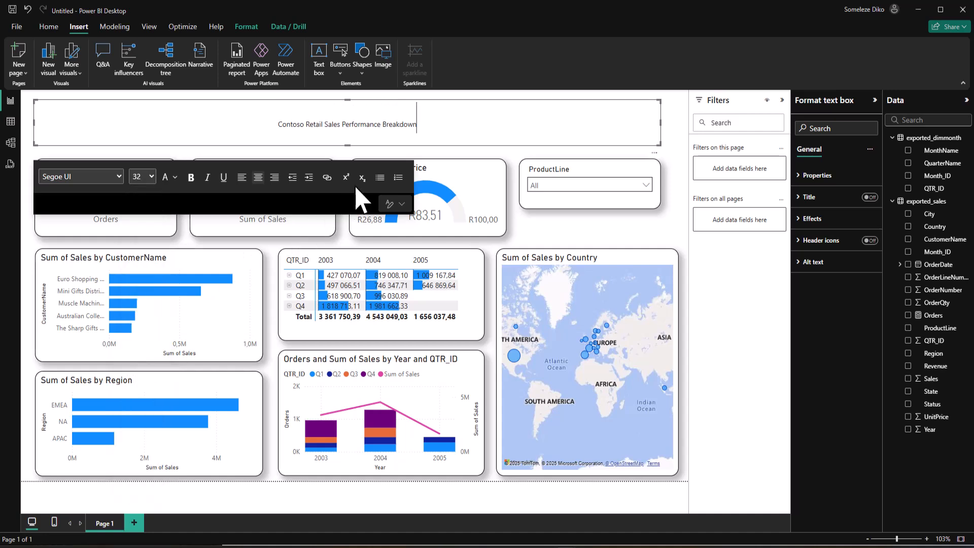
key("ctrl+l")
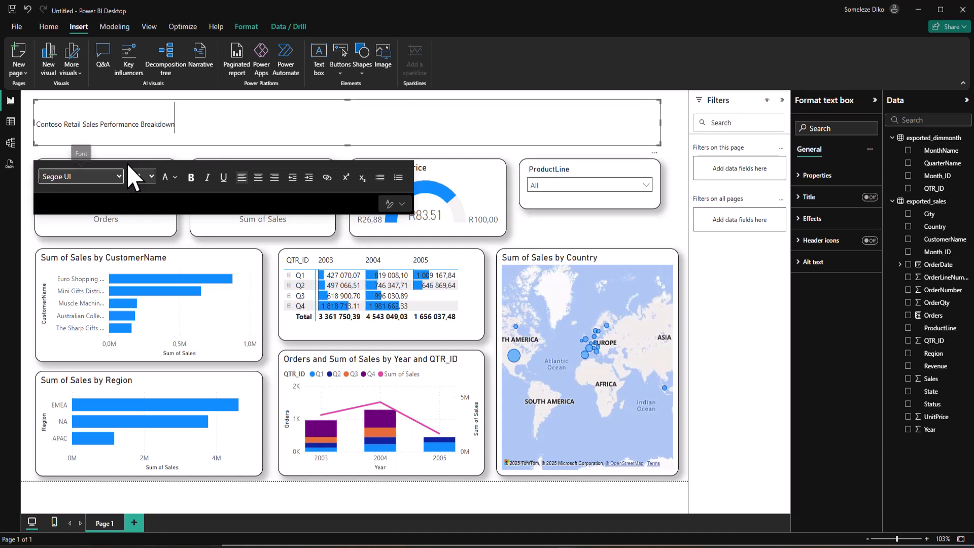
Set the whole report title to font size 32 and center it in its text box.
left_click_drag(175, 124, 34, 125)
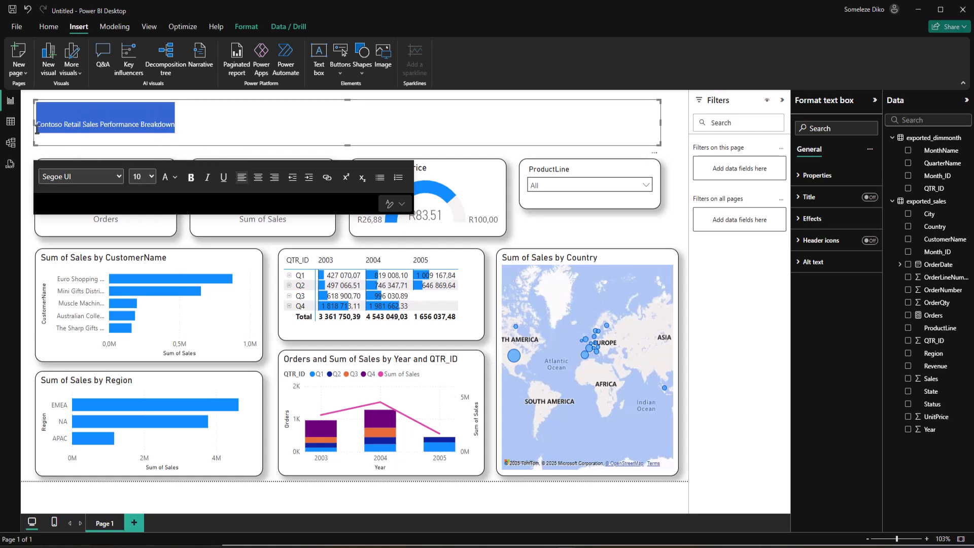
left_click(151, 177)
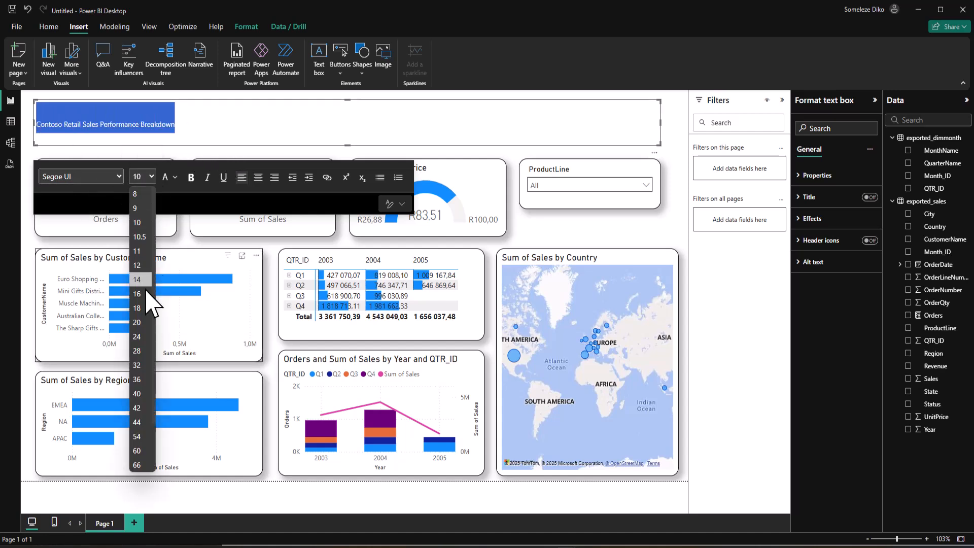
left_click(136, 365)
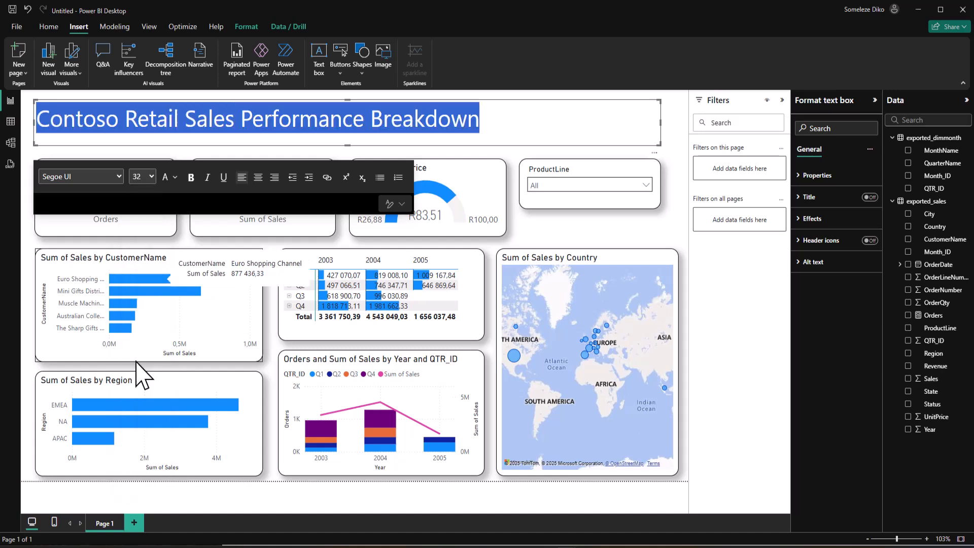
left_click(257, 177)
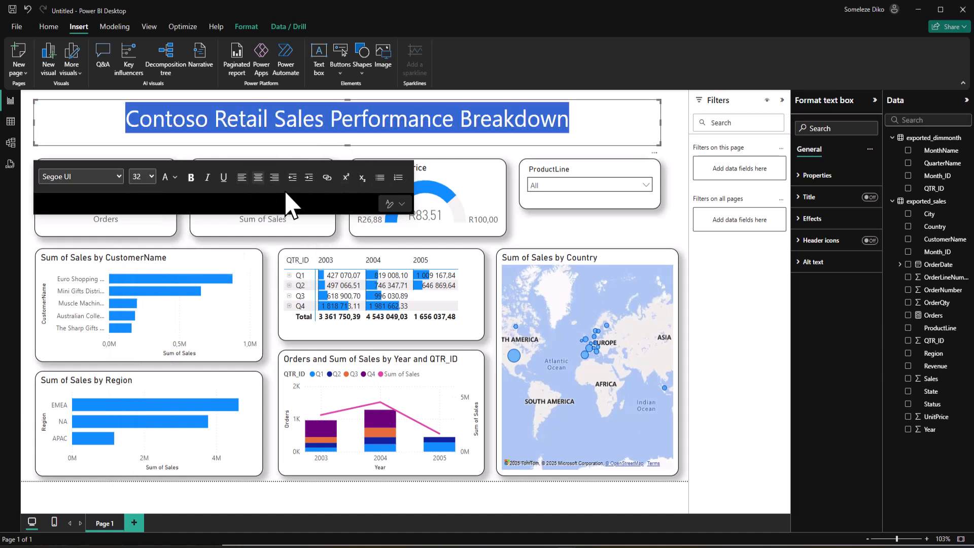
left_click(361, 141)
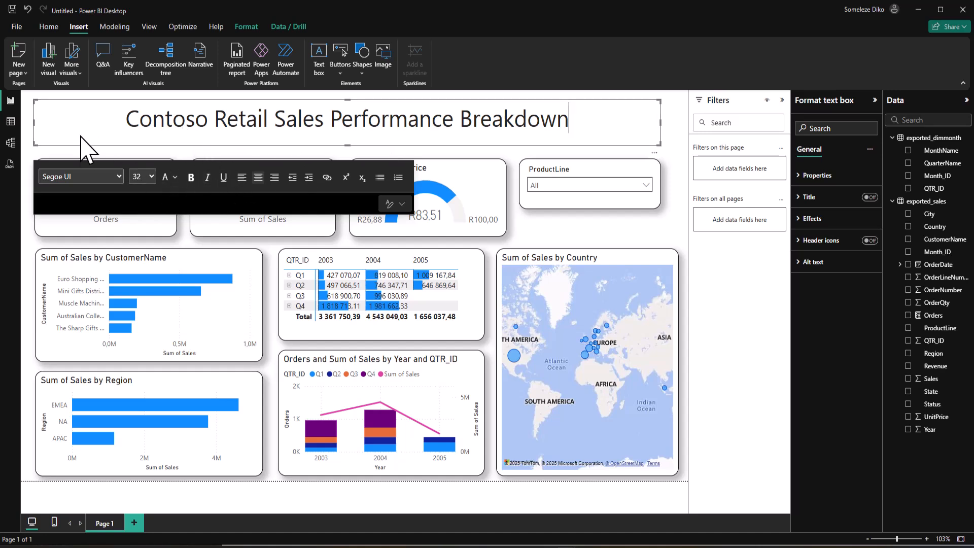
Turn on a visual border and shadow for the title text box, with 15 px rounded corners.
left_click(114, 154)
left_click(106, 125)
left_click(799, 219)
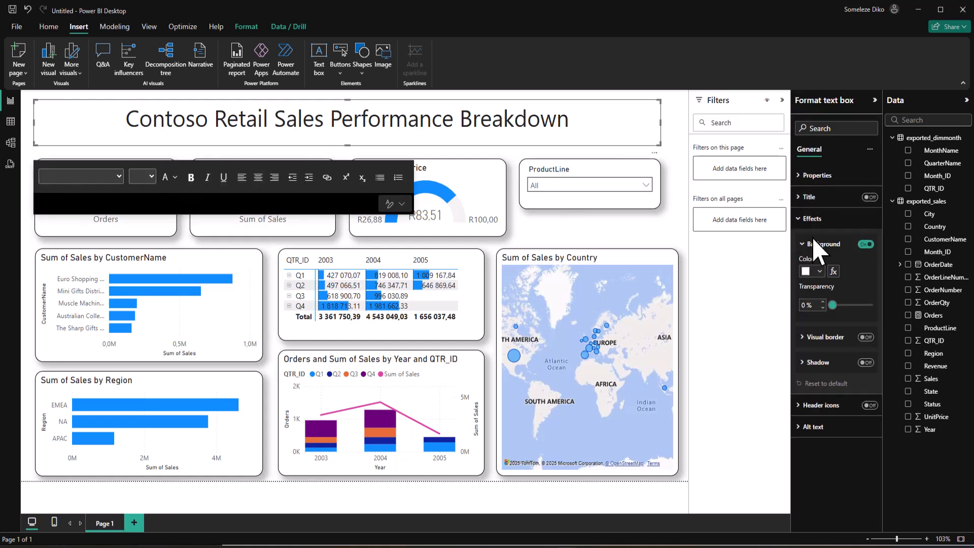
left_click(864, 363)
left_click(814, 336)
left_click_drag(805, 400, 800, 399)
type("15")
key("Return")
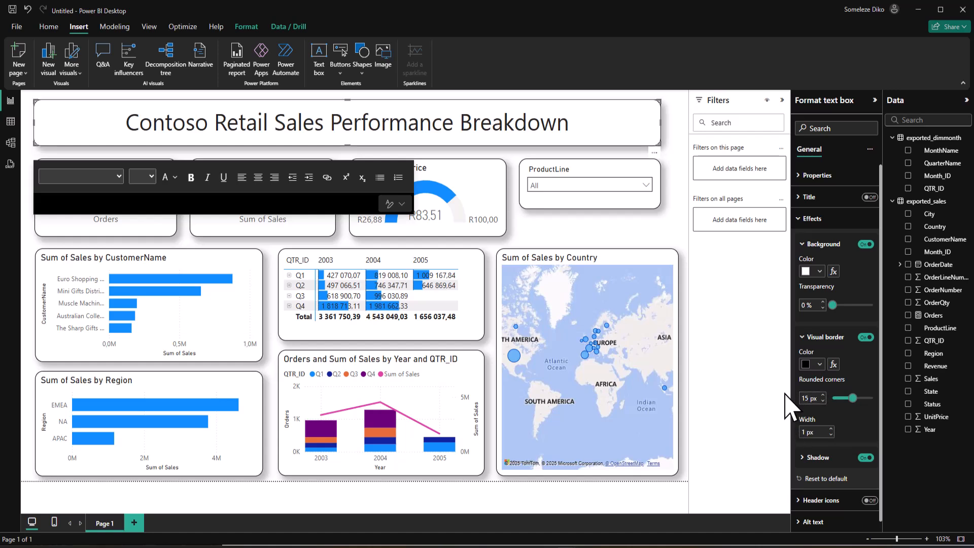
Fill the title text box with Theme color 1 (#118DFF) and widen it to line up with the map's right edge.
left_click(812, 272)
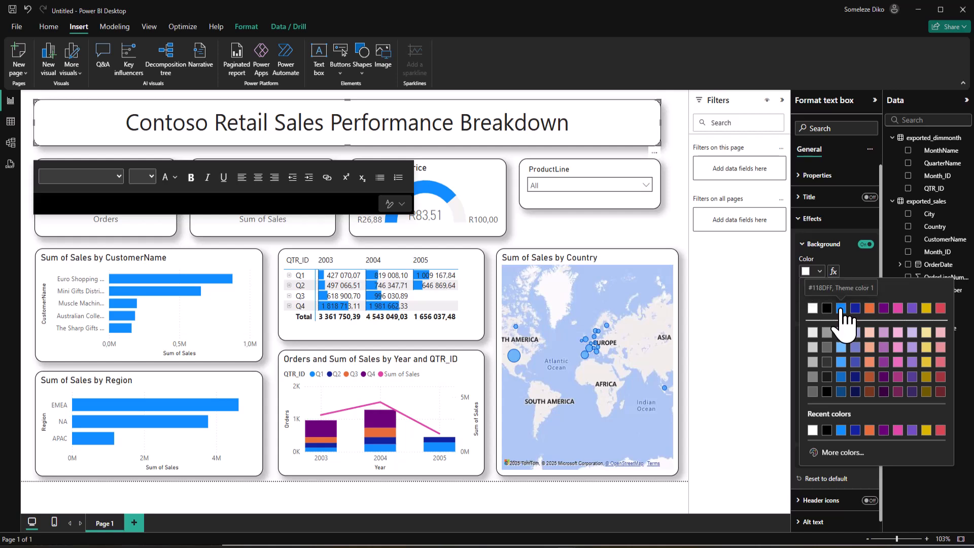
left_click(841, 307)
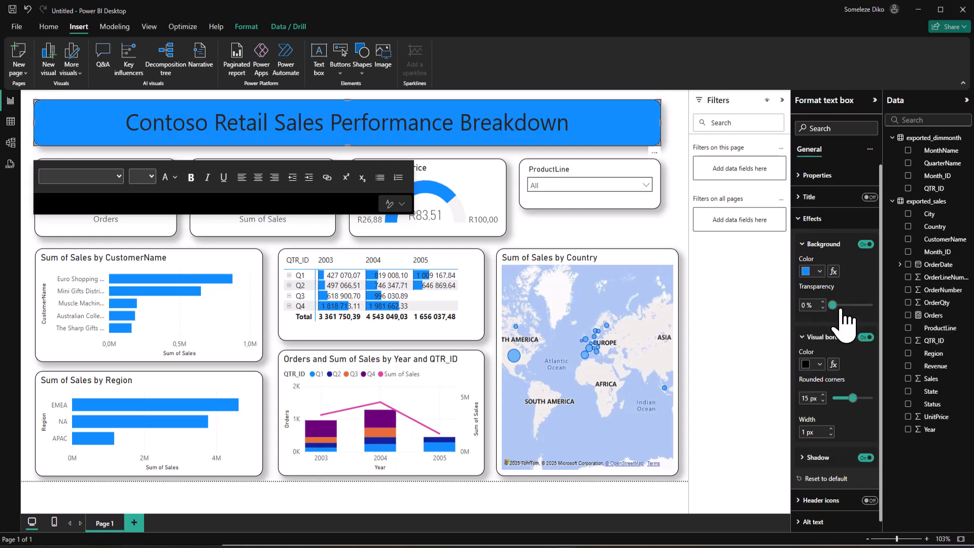
left_click(635, 237)
left_click(647, 124)
left_click_drag(658, 122, 680, 130)
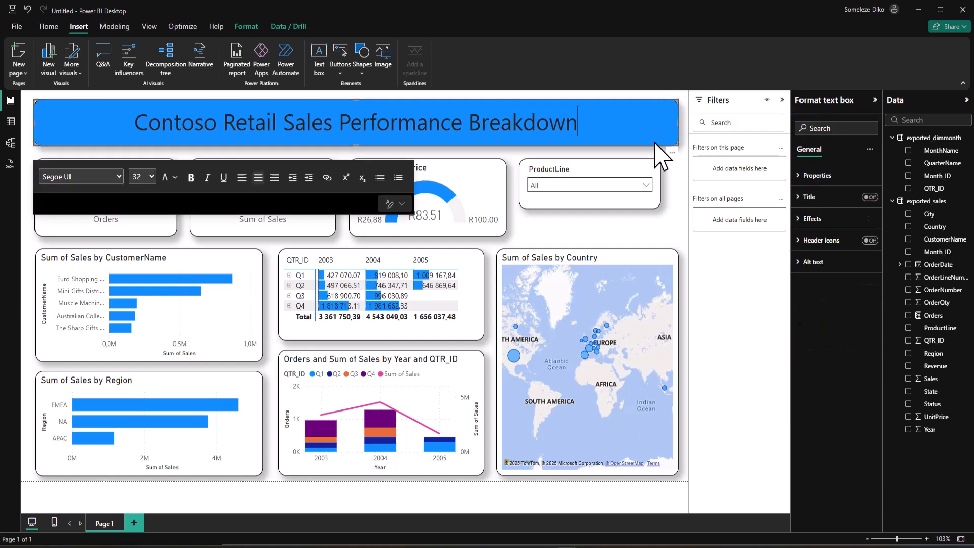
left_click(622, 235)
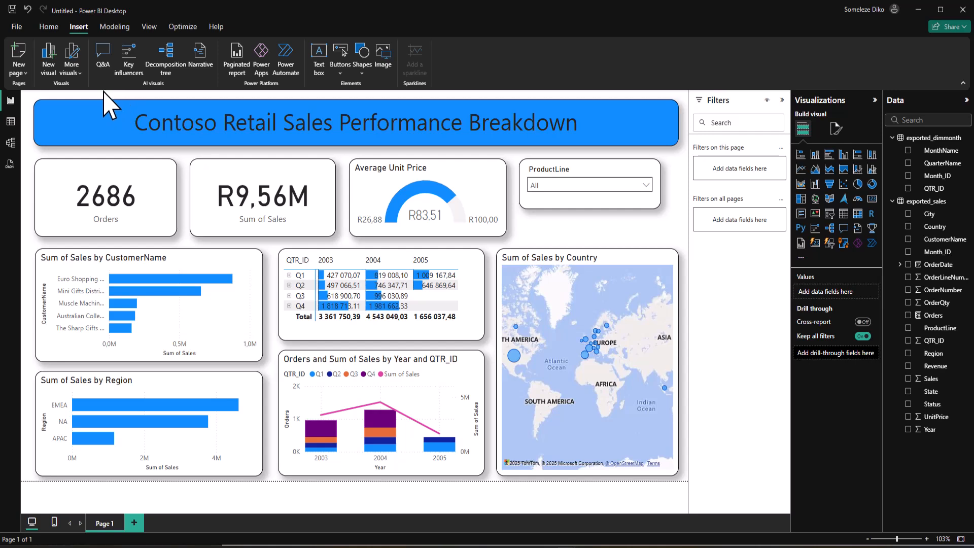
Apply the built-in report theme with teal, tan, blue and orange data colors.
left_click(147, 31)
left_click(245, 70)
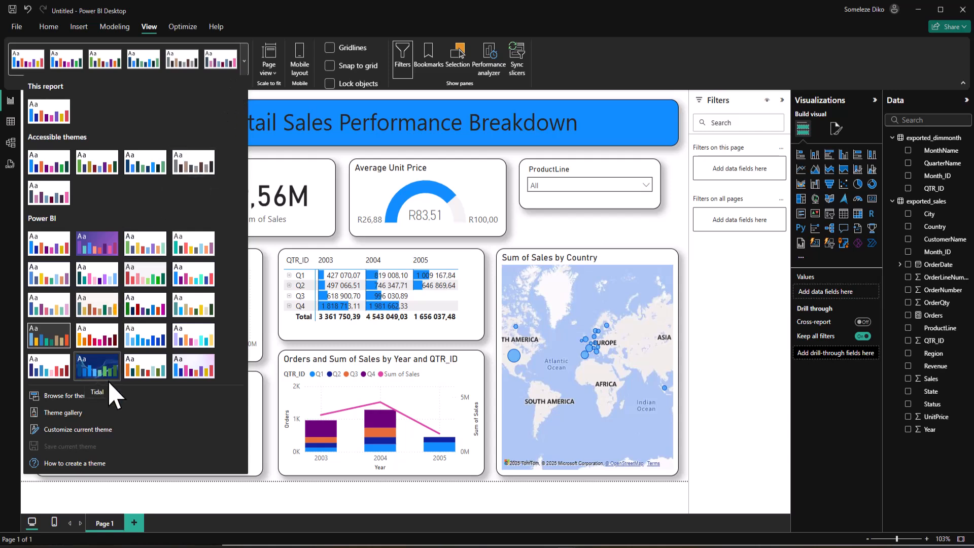
left_click(195, 310)
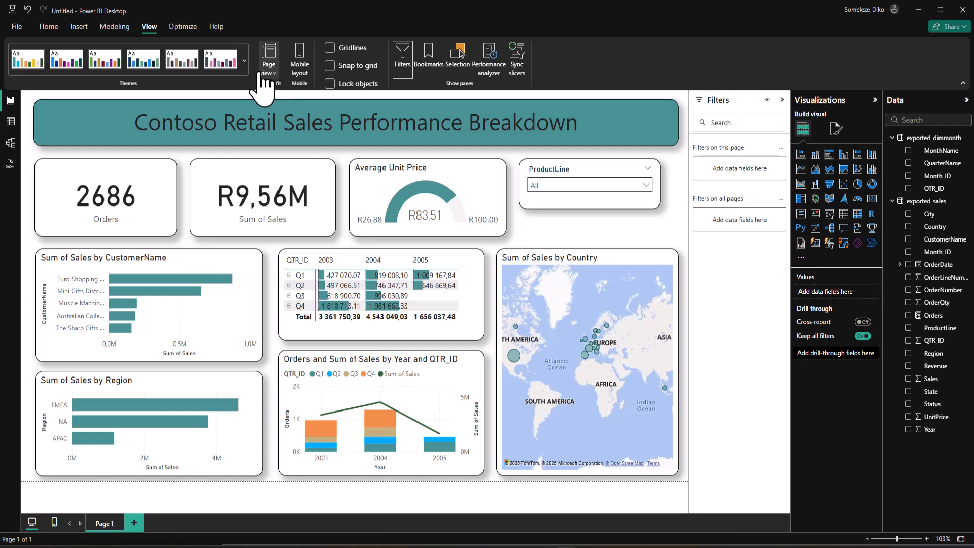
Apply the built-in Frontier theme to the report.
left_click(244, 61)
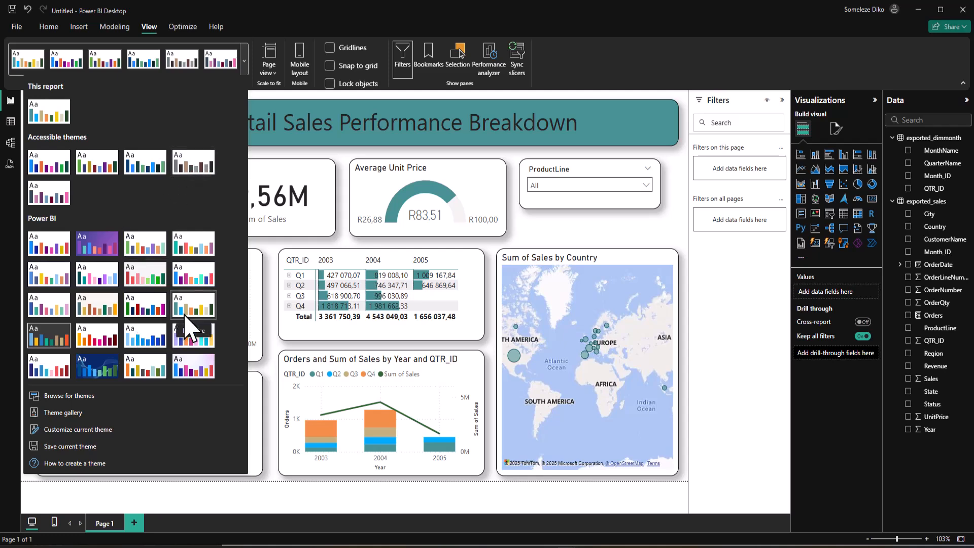
left_click(103, 308)
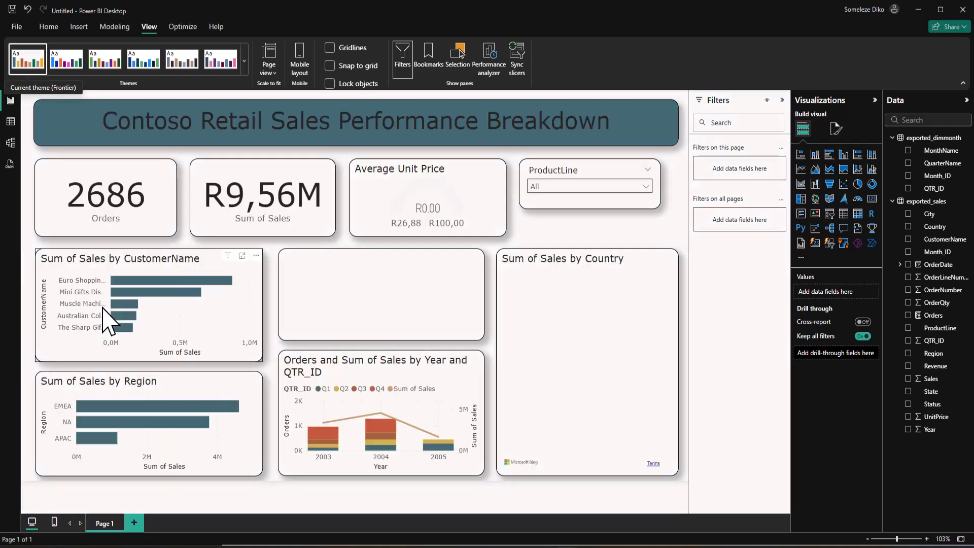
mouse_move(136, 318)
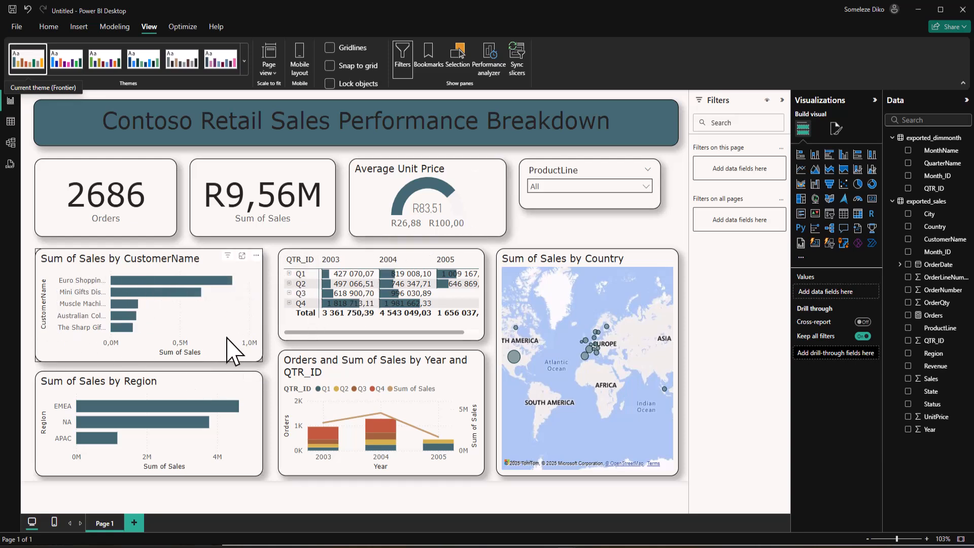
Rename the X-axis field of the CustomerName bar chart to "Total Revenue Sales".
left_click(219, 274)
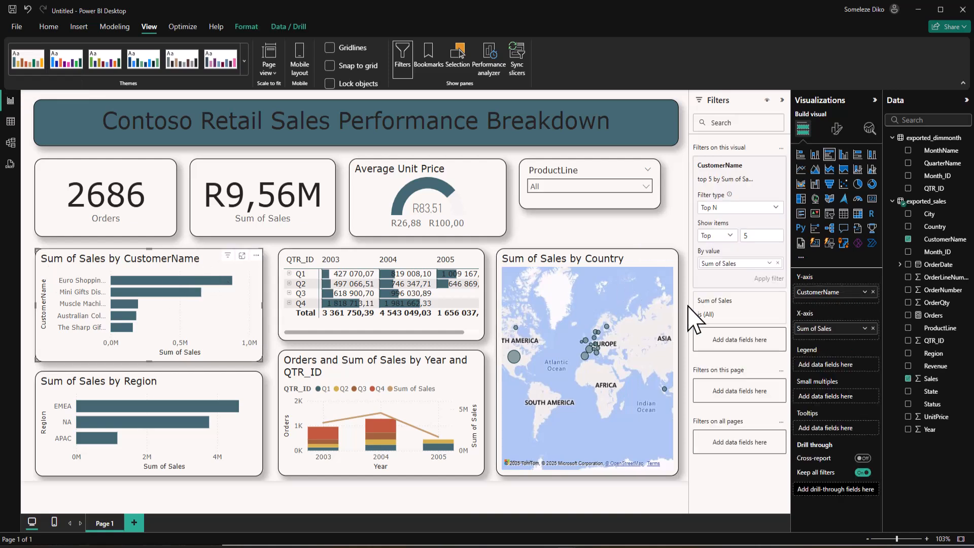
left_click(865, 328)
left_click(905, 345)
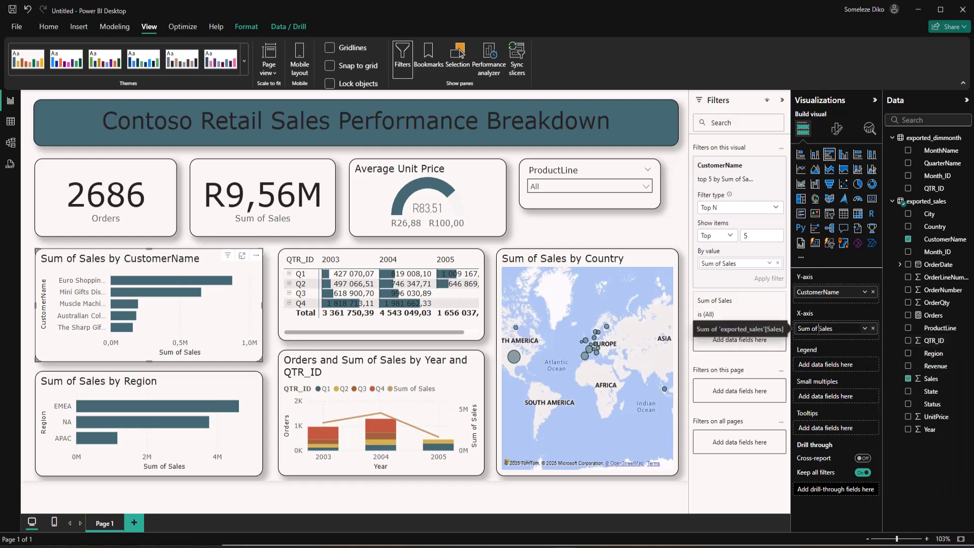
left_click_drag(819, 331, 798, 328)
type("Tota")
type("l Reven")
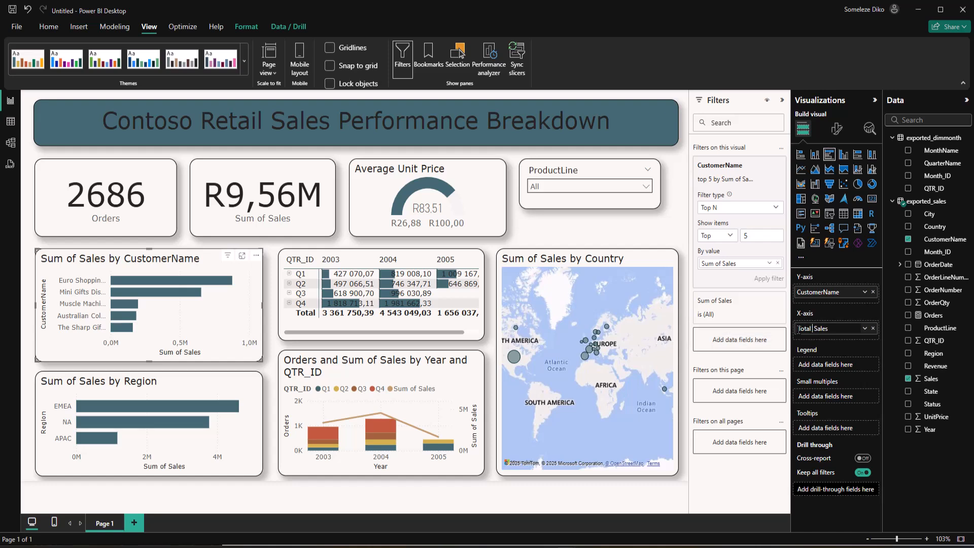
type("ue")
key("Return")
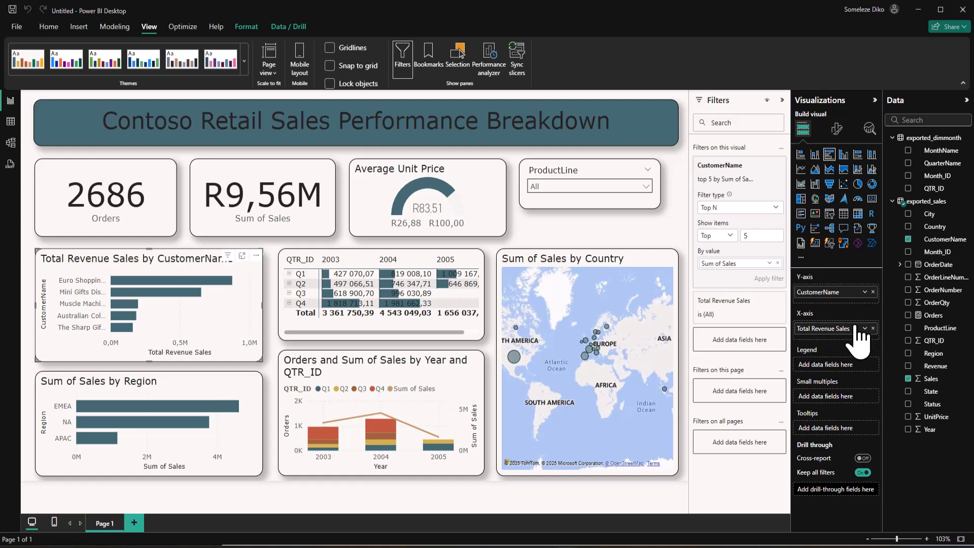
Shorten the X-axis field name of the CustomerName bar chart to "Total Revenue".
left_click(865, 329)
left_click(895, 345)
key("BackSpace")
key("BackSpace")
key("BackSpace")
key("BackSpace")
key("BackSpace")
key("BackSpace")
key("Return")
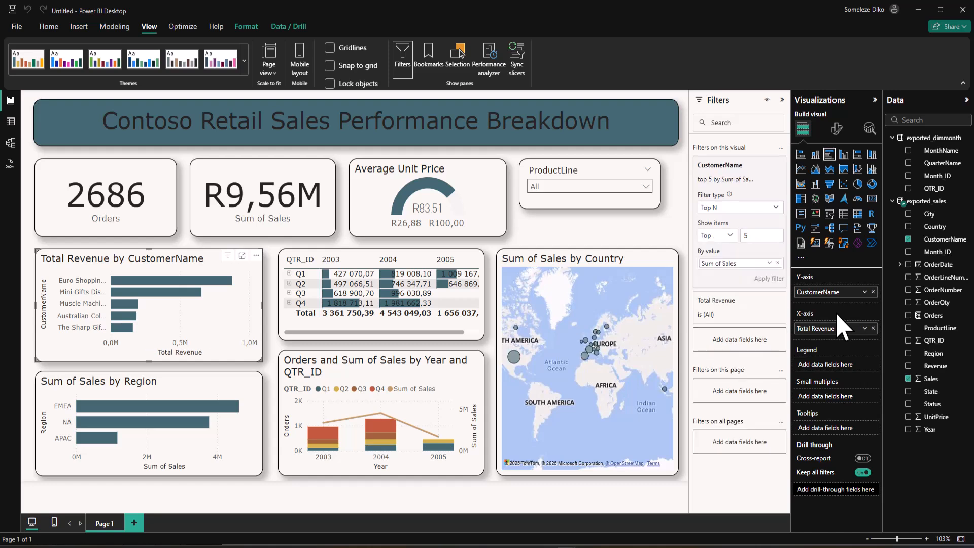
Rename the Y-axis field of the same bar chart to "Customer" for this visual.
left_click(864, 292)
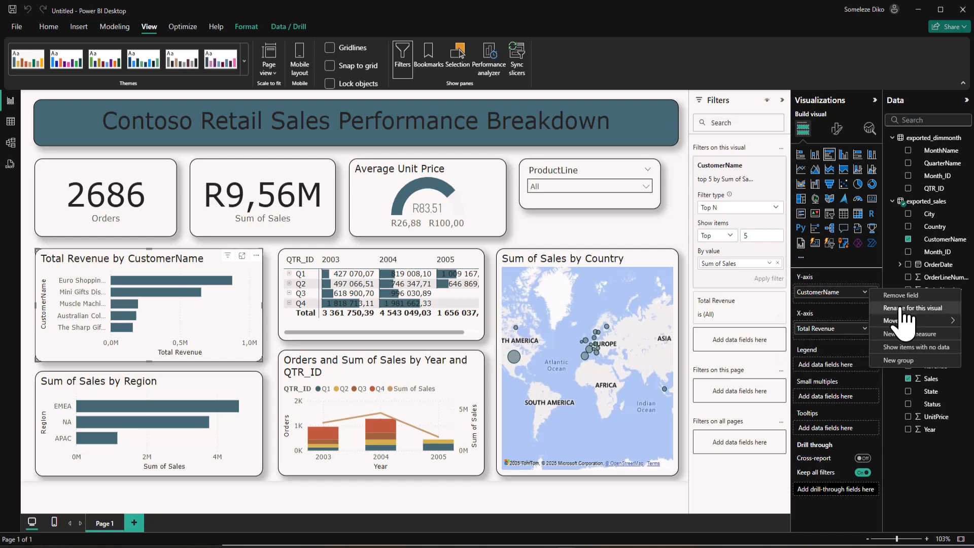
key("BackSpace")
key("BackSpace")
key("BackSpace")
key("BackSpace")
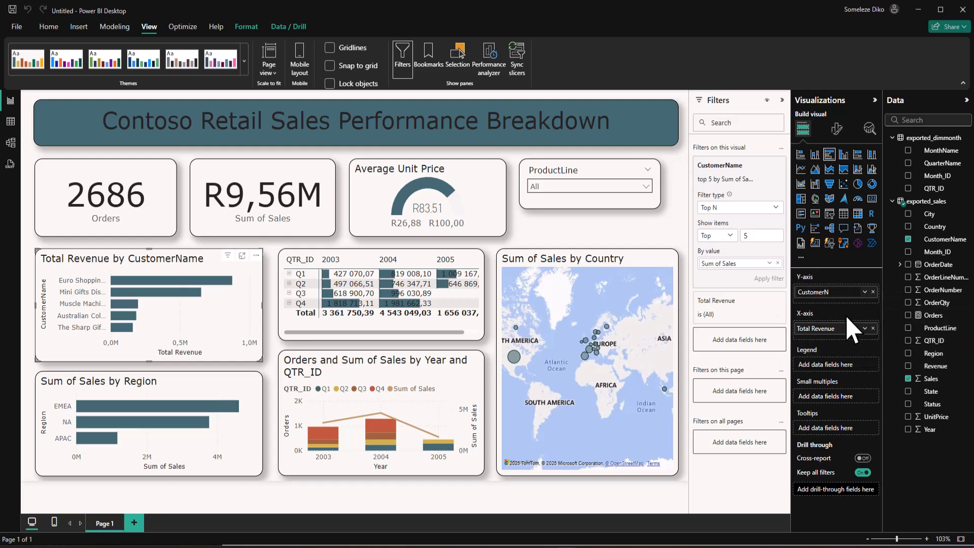
key("Return")
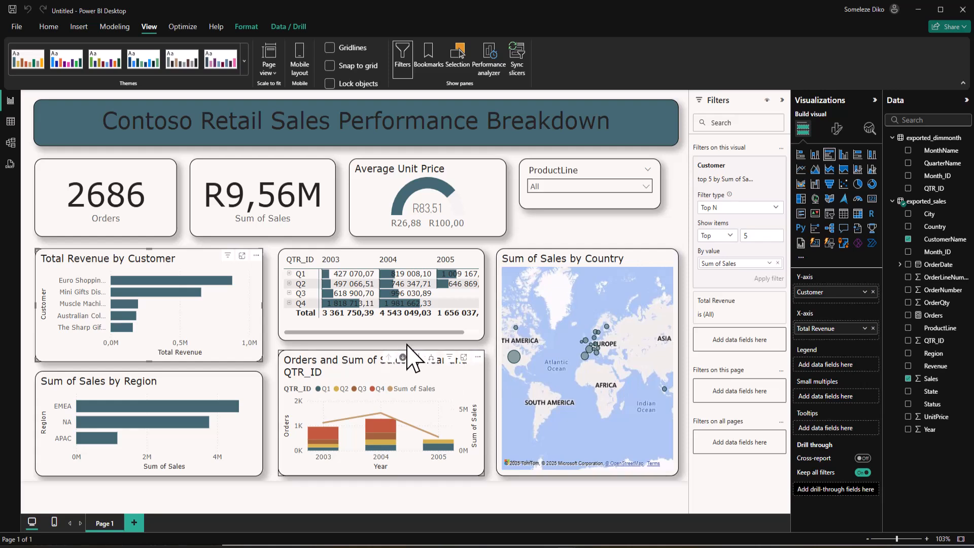
Test the ProductLine slicer with Motorcycles, Ships, Trucks and Buses, and Vintage Cars in turn, and clear it back to All.
left_click(645, 187)
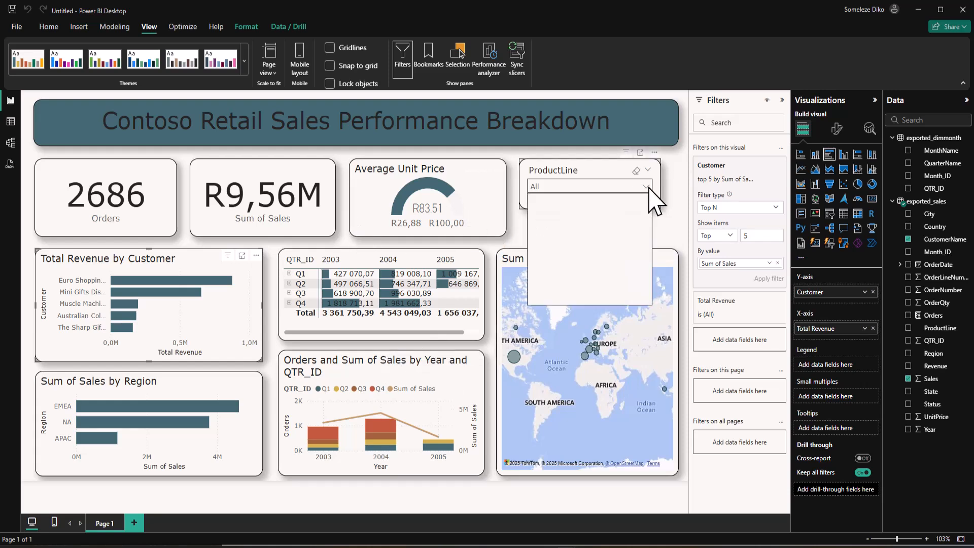
left_click(538, 218)
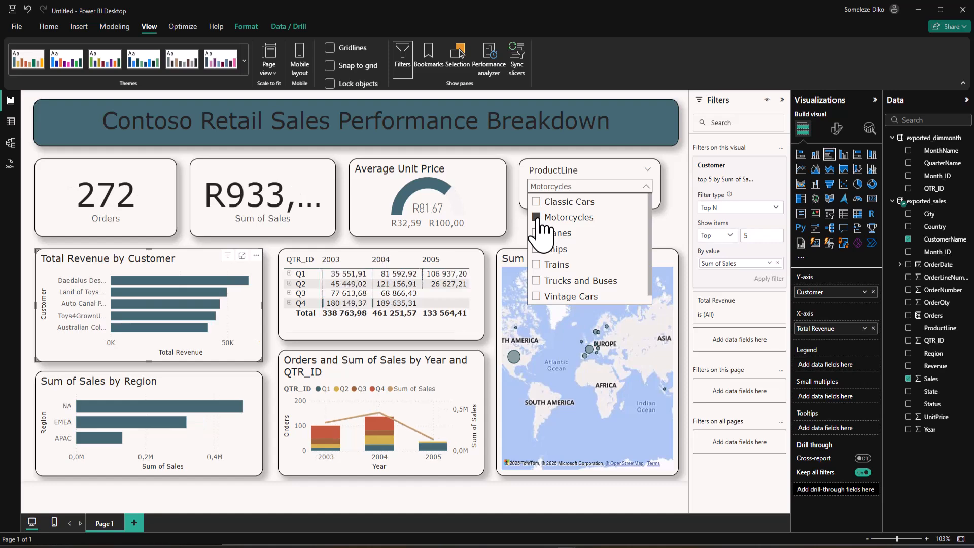
left_click(536, 248)
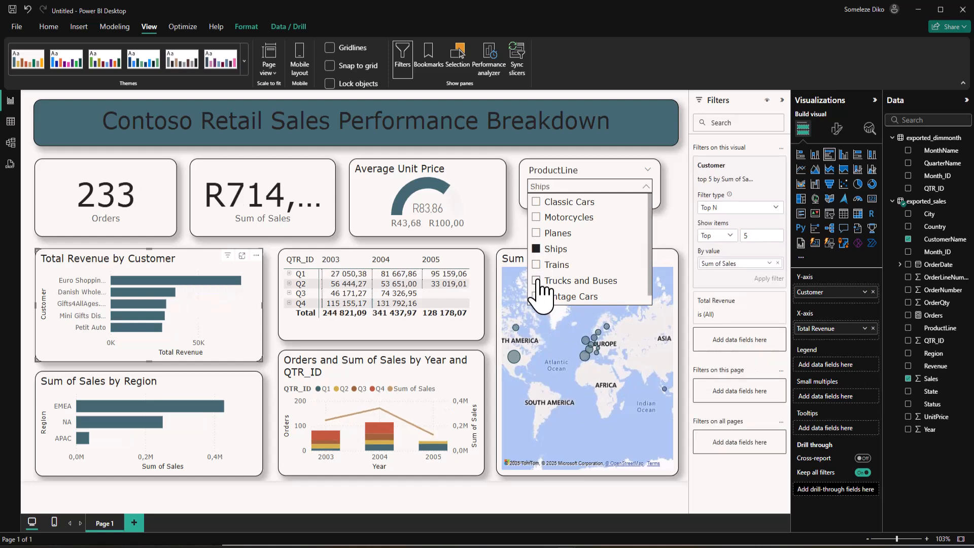
left_click(537, 280)
left_click(538, 295)
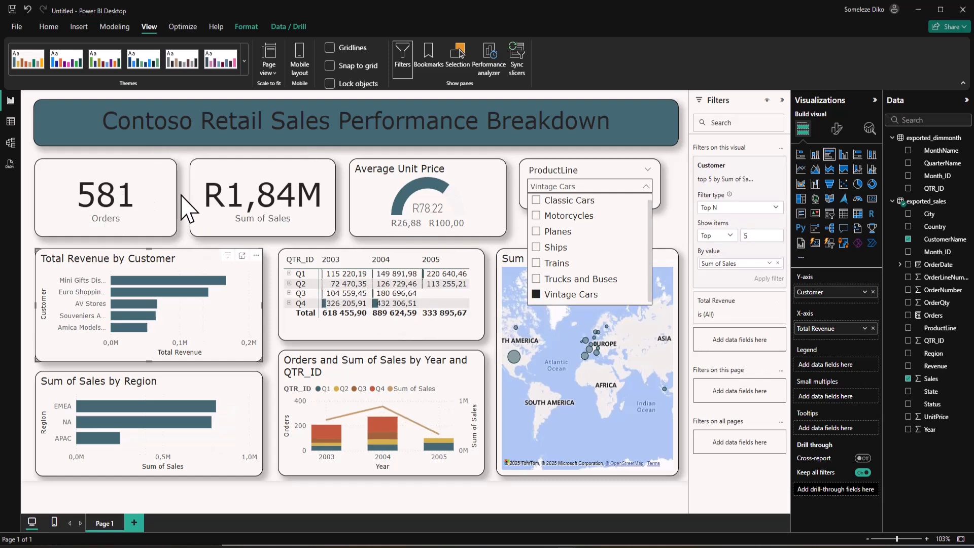
scroll(615, 256, "up", 1)
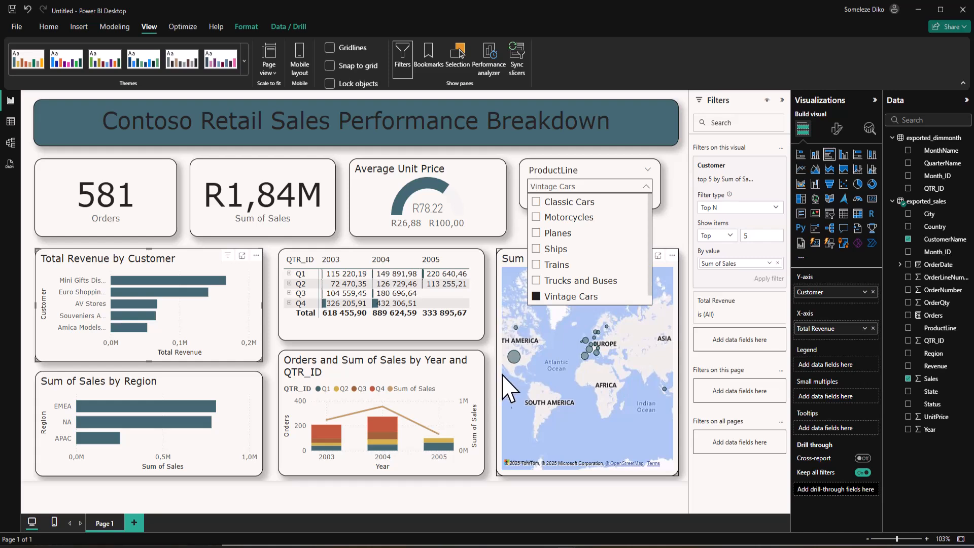
left_click(670, 228)
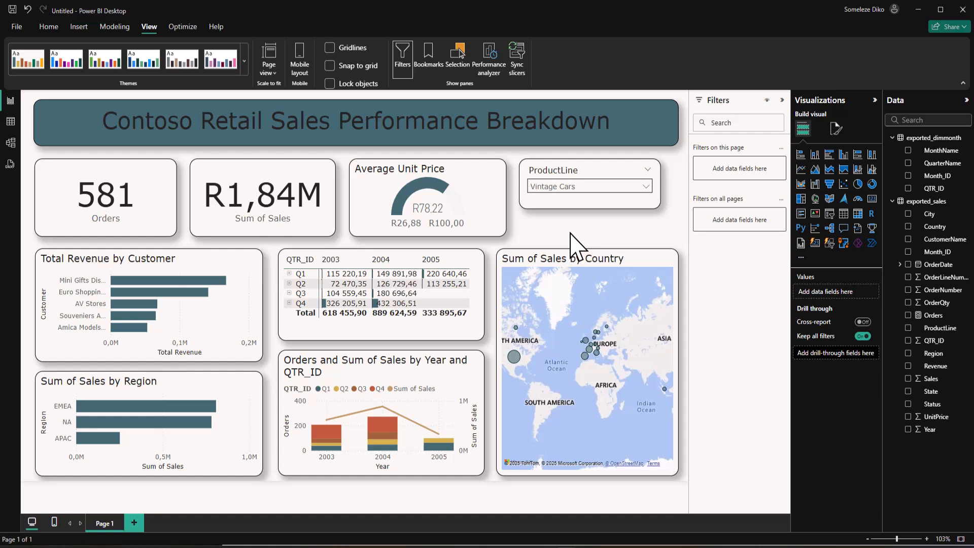
left_click(571, 187)
left_click(536, 297)
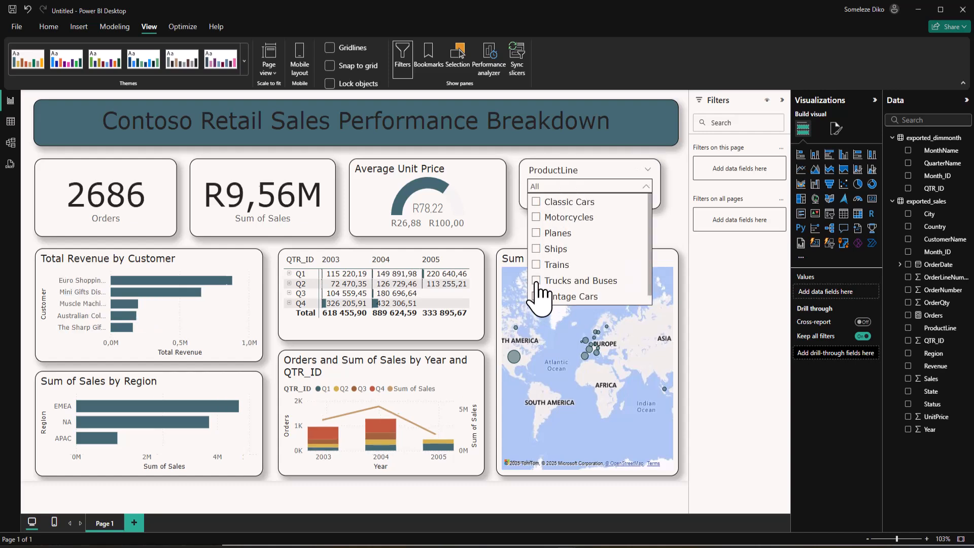
left_click(175, 282)
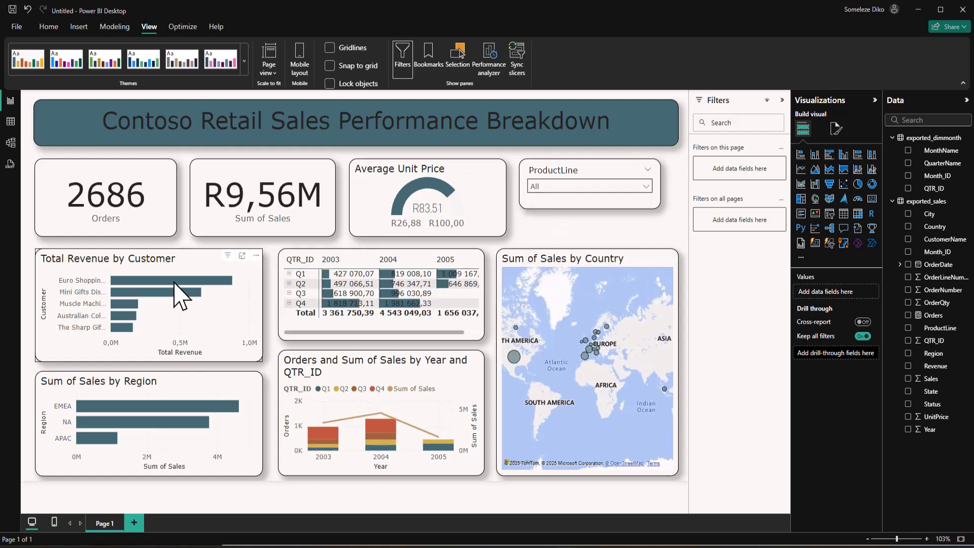
Cross-filter the report by the second customer bar, Mini Gifts, in the Total Revenue by Customer chart and clear the selection.
left_click(169, 293)
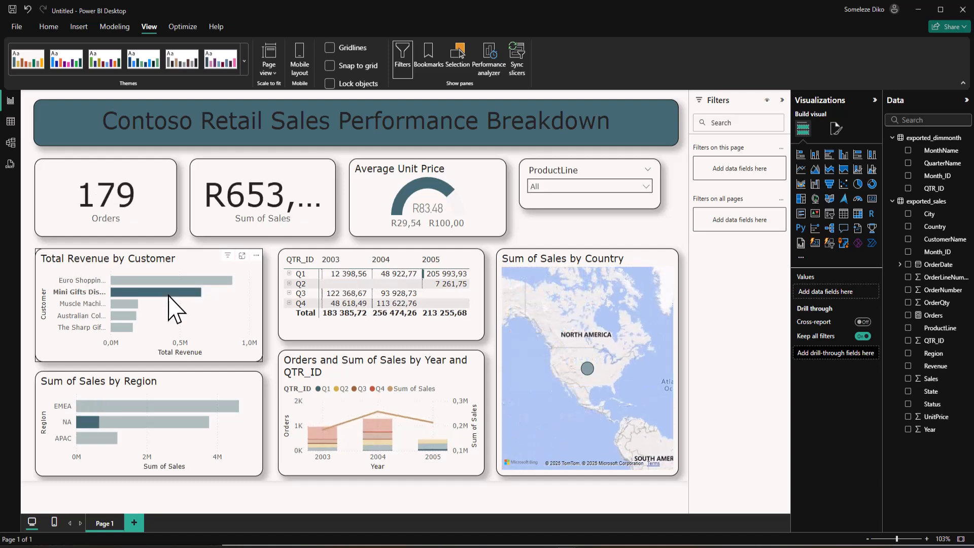
left_click(164, 293)
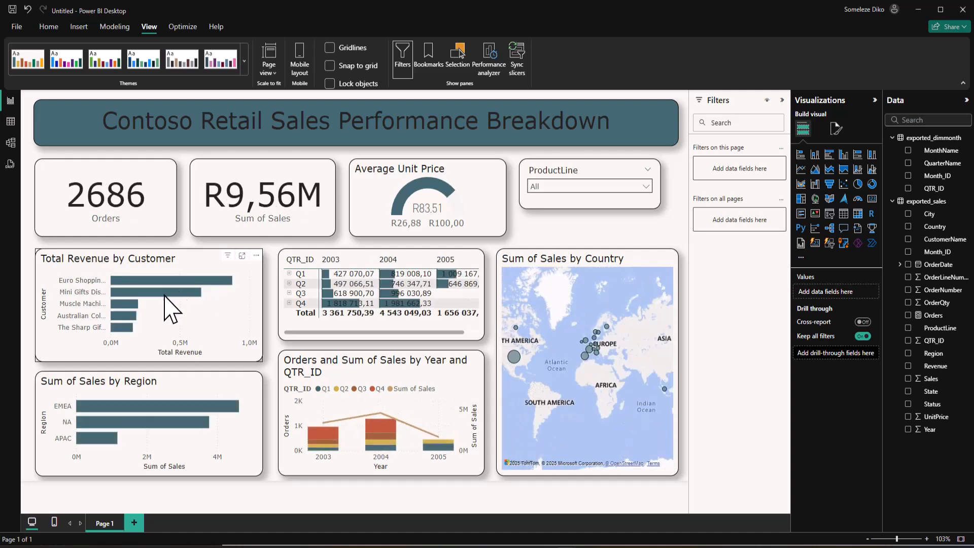